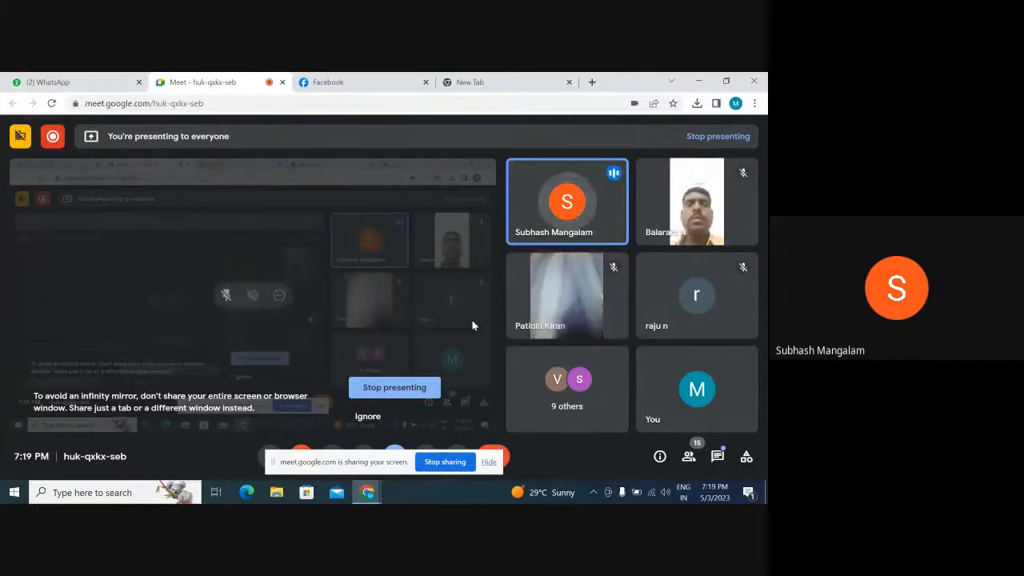
Open Meta Ads Manager at facebook.com/adsmanager in the empty browser tab
{"action": "left_click", "coordinate": [515, 82]}
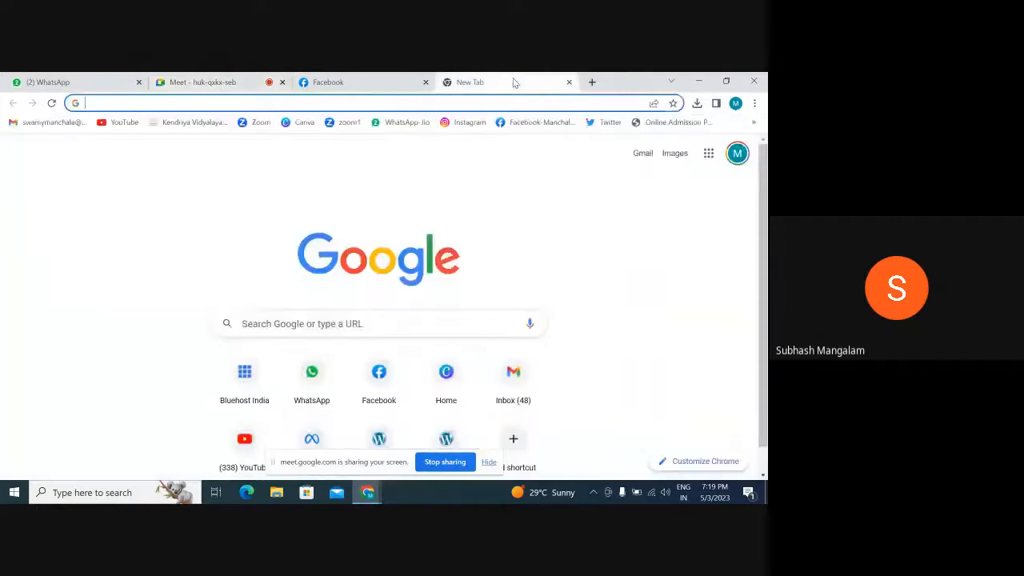
{"action": "left_click", "coordinate": [352, 103]}
{"action": "type", "text": "facebook.com/adsmanager"}
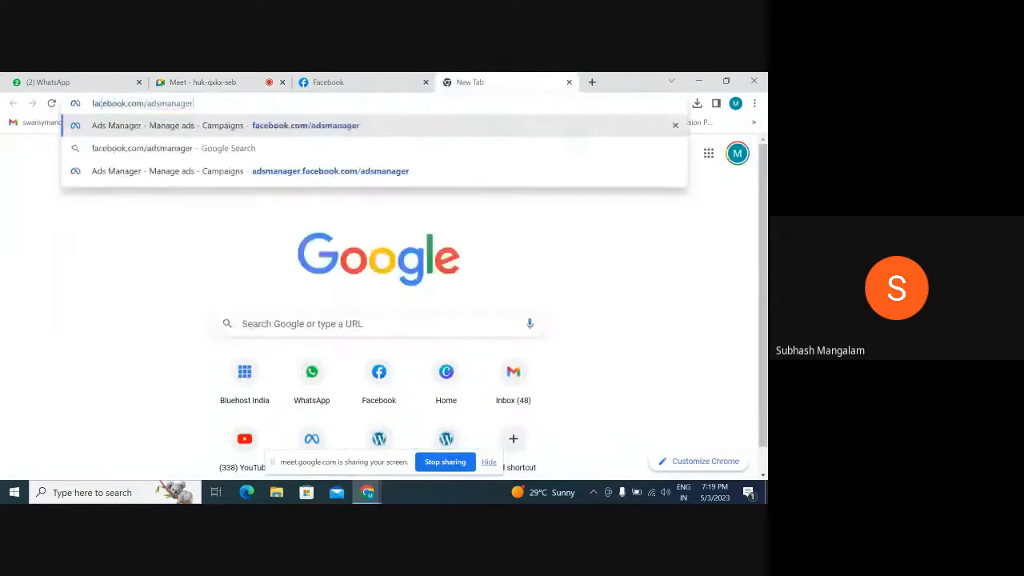
{"action": "key", "text": "Return"}
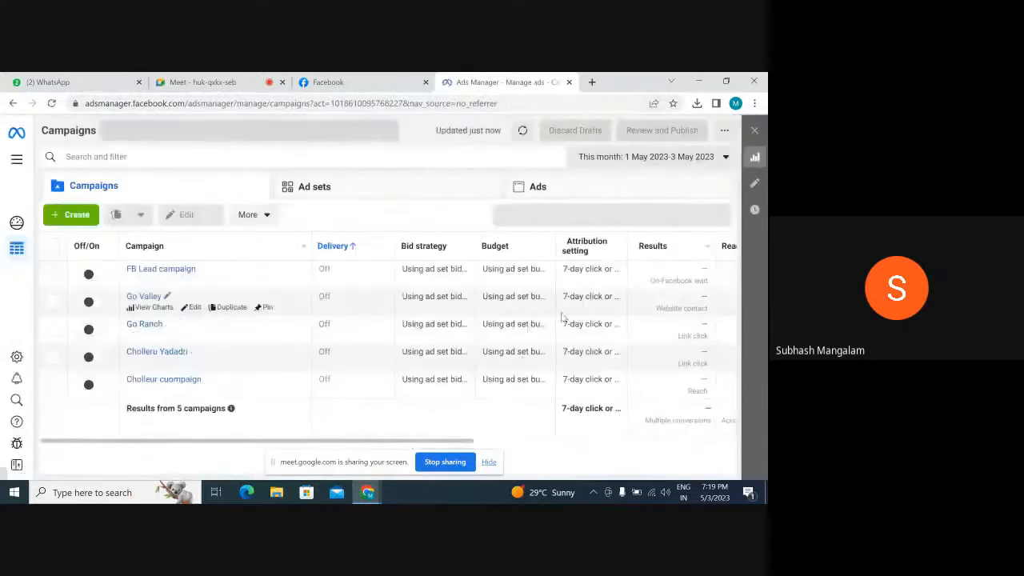
Create a new campaign with the Leads objective
{"action": "left_click", "coordinate": [57, 215]}
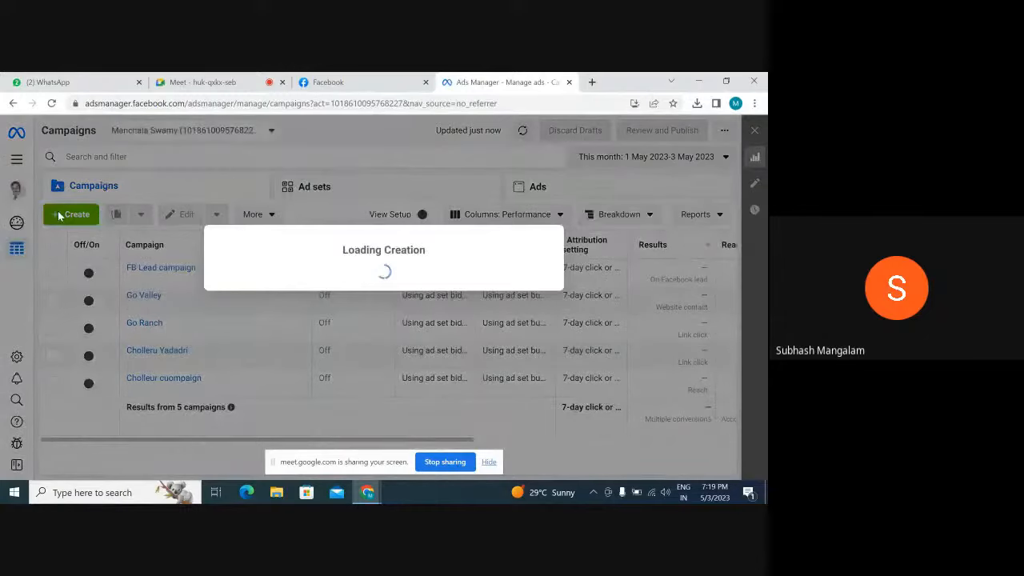
{"action": "scroll", "coordinate": [355, 411], "scroll_direction": "down", "scroll_amount": 2}
{"action": "scroll", "coordinate": [354, 412], "scroll_direction": "down", "scroll_amount": 1}
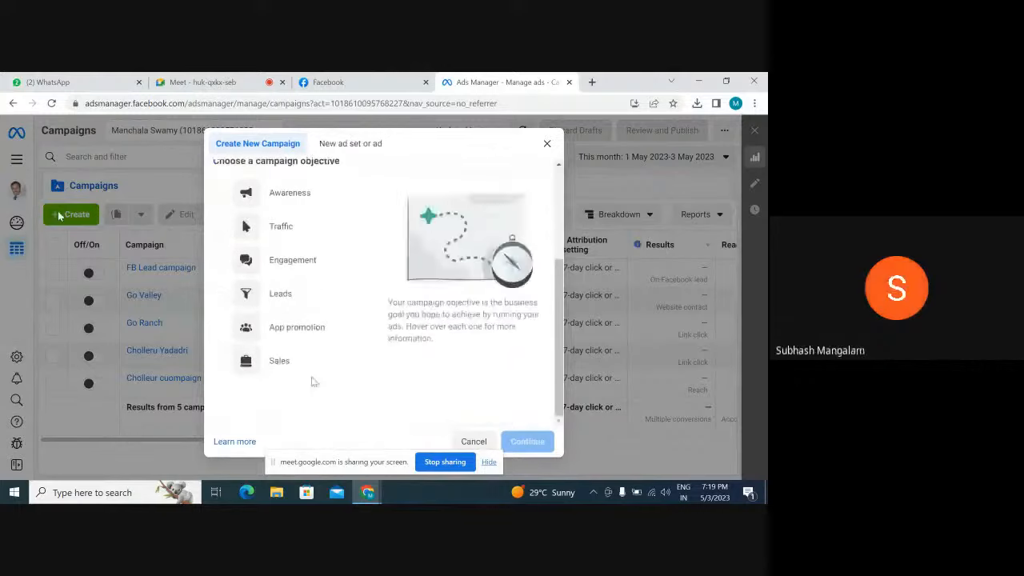
{"action": "left_click", "coordinate": [220, 296]}
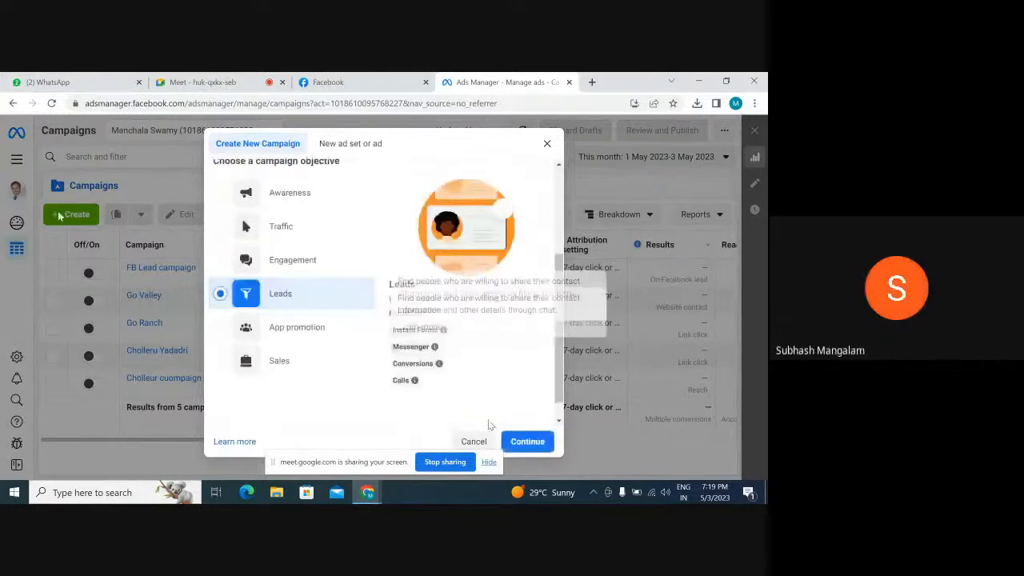
{"action": "left_click", "coordinate": [525, 441]}
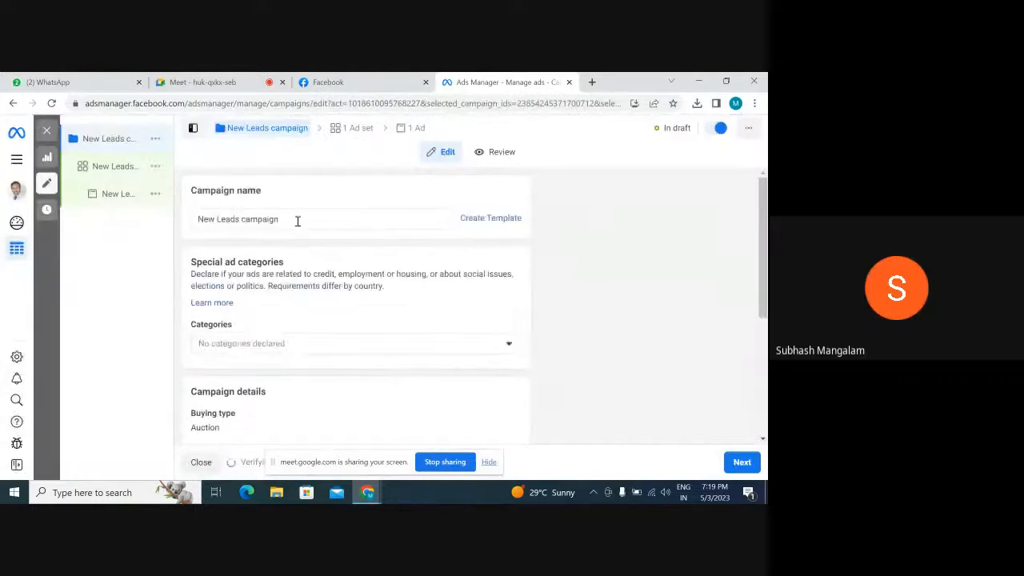
Rename the campaign as "USM My City Go Ranch Lead generation campaign"
{"action": "double_click", "coordinate": [296, 219]}
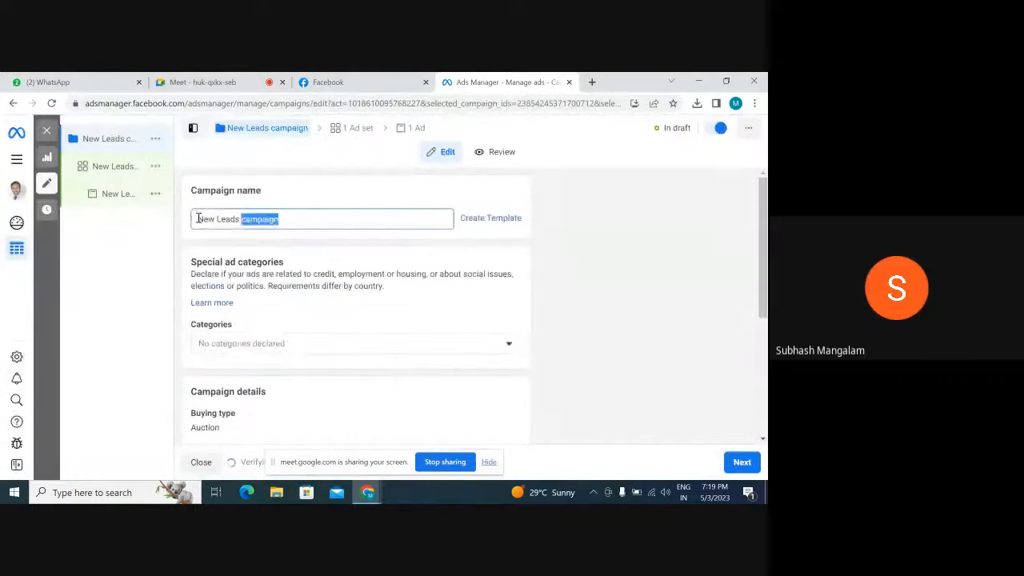
{"action": "key", "text": "BackSpace"}
{"action": "key", "text": "BackSpace"}
{"action": "key", "text": "BackSpace"}
{"action": "key", "text": "BackSpace"}
{"action": "key", "text": "BackSpace"}
{"action": "key", "text": "BackSpace"}
{"action": "key", "text": "BackSpace"}
{"action": "key", "text": "BackSpace"}
{"action": "key", "text": "BackSpace"}
{"action": "key", "text": "BackSpace"}
{"action": "key", "text": "BackSpace"}
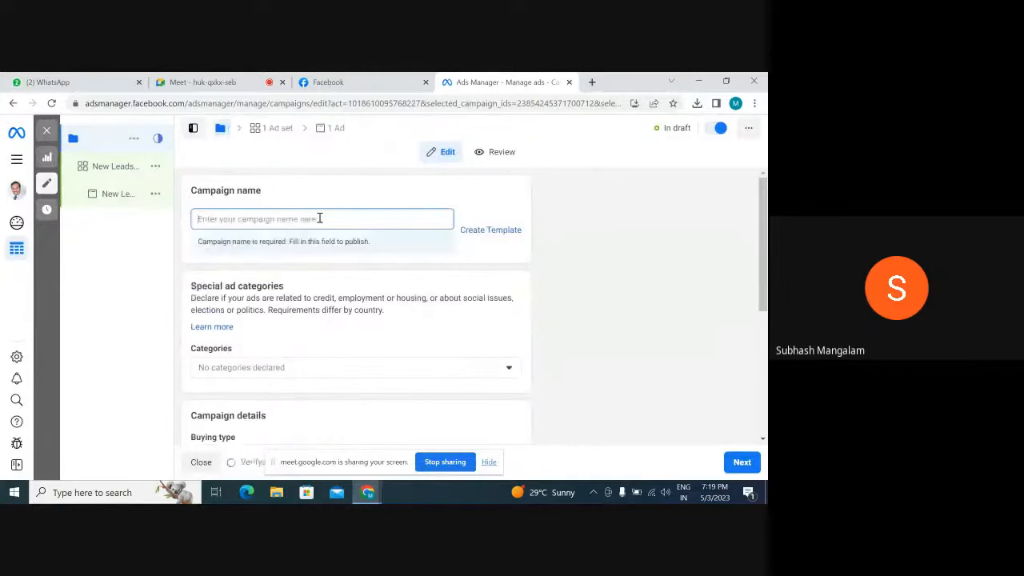
{"action": "type", "text": "USM My"}
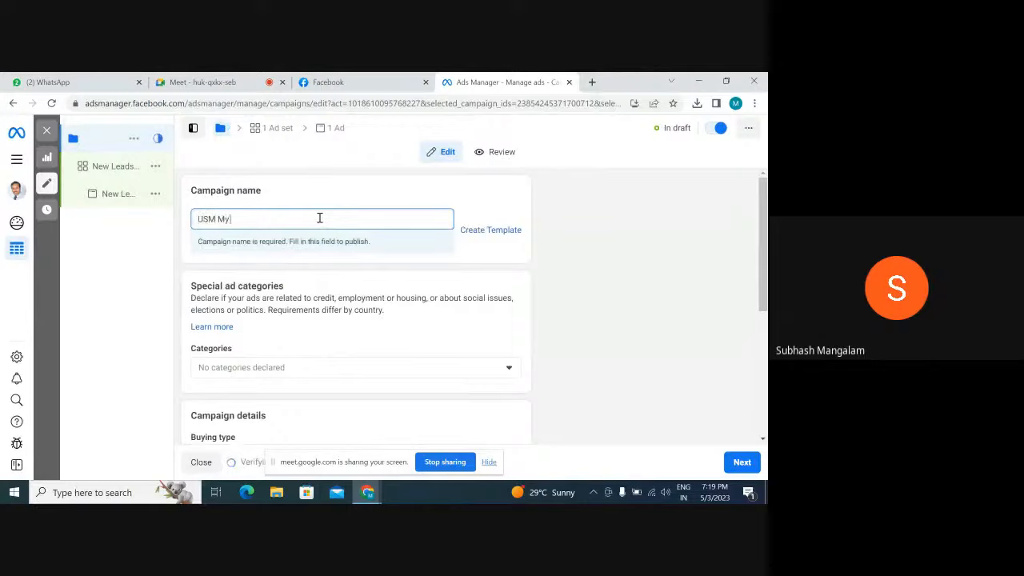
{"action": "type", "text": " City Go Ra"}
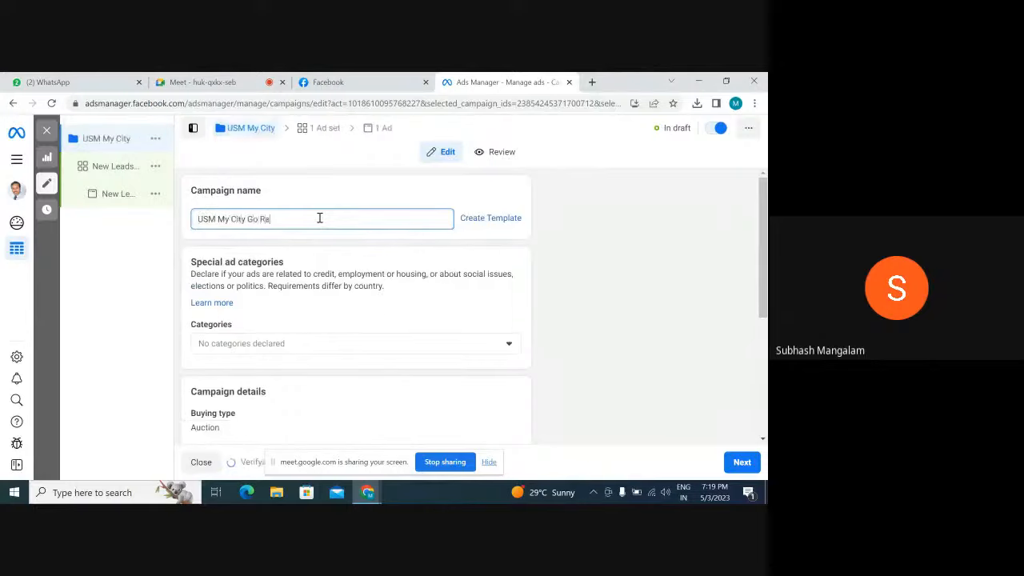
{"action": "type", "text": "nch"}
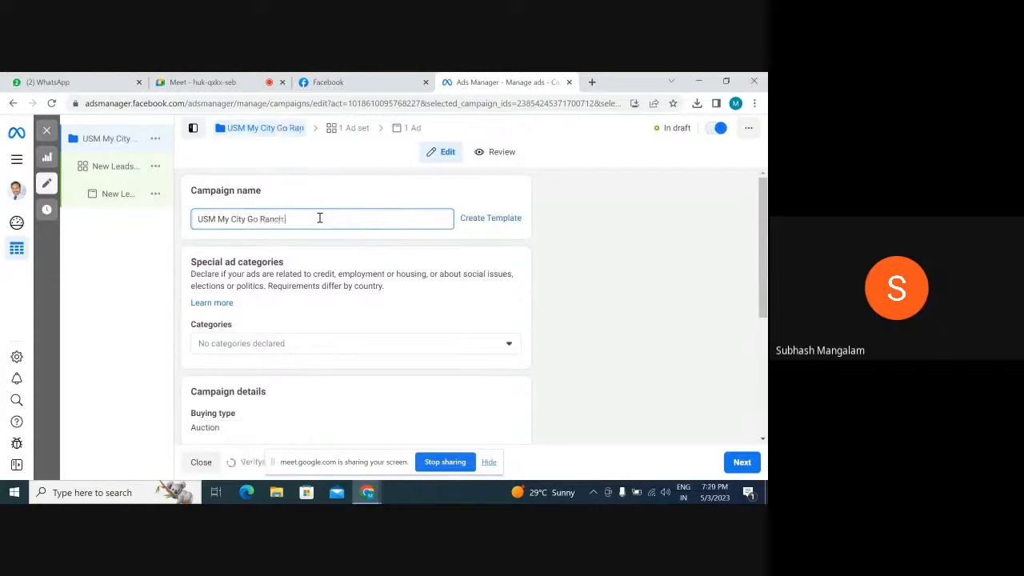
{"action": "type", "text": " Lead generati"}
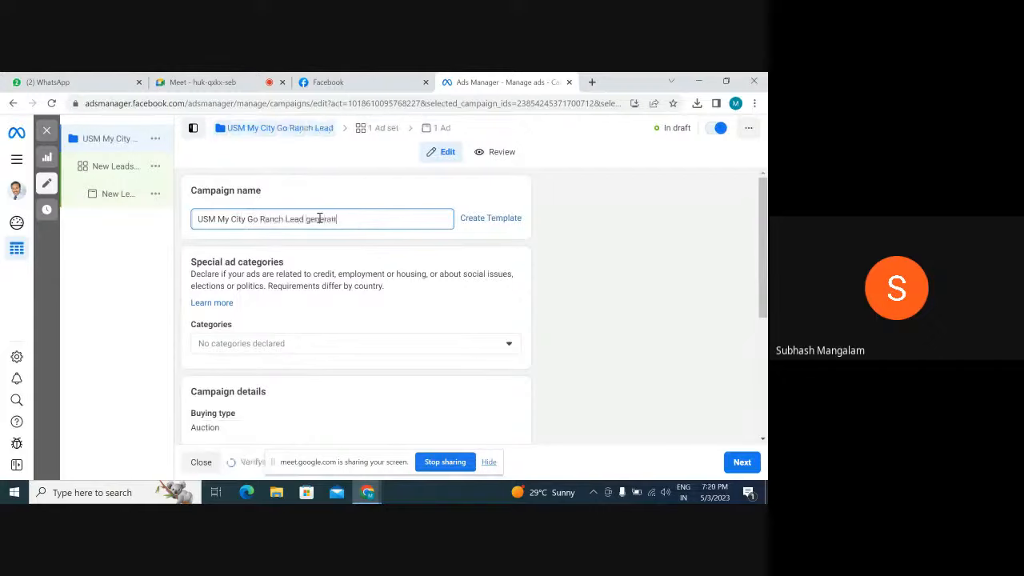
{"action": "type", "text": "on "}
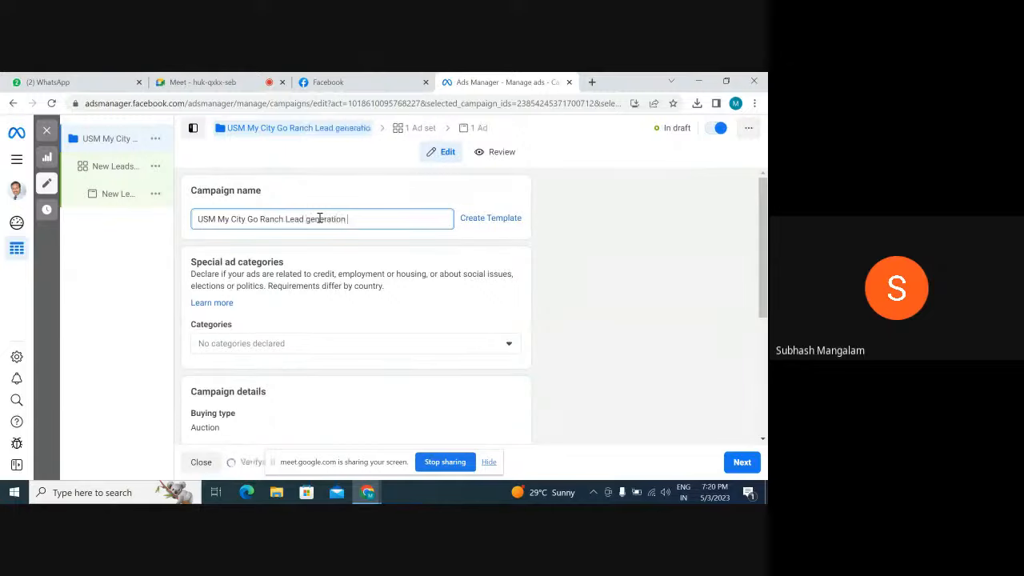
{"action": "type", "text": "camp"}
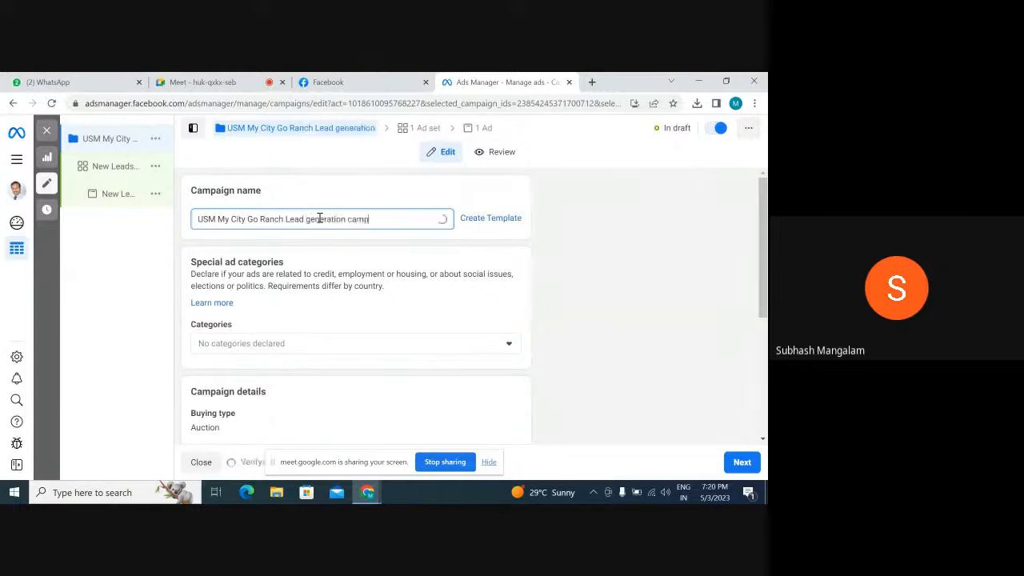
{"action": "type", "text": "aign"}
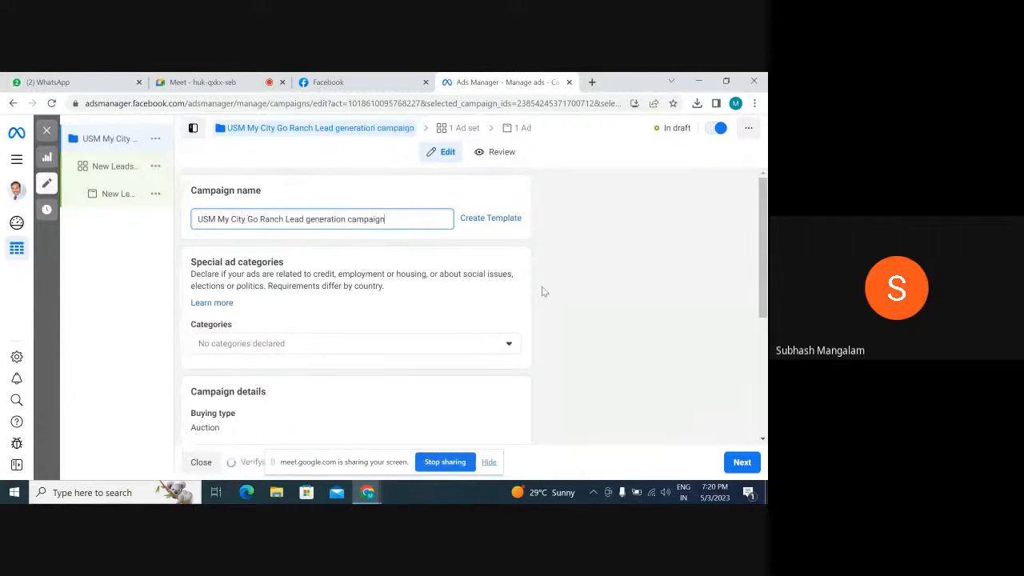
Continue to the ad set settings and choose Instant Forms as the conversion location
{"action": "scroll", "coordinate": [541, 292], "scroll_direction": "down", "scroll_amount": 2}
{"action": "scroll", "coordinate": [541, 292], "scroll_direction": "down", "scroll_amount": 2}
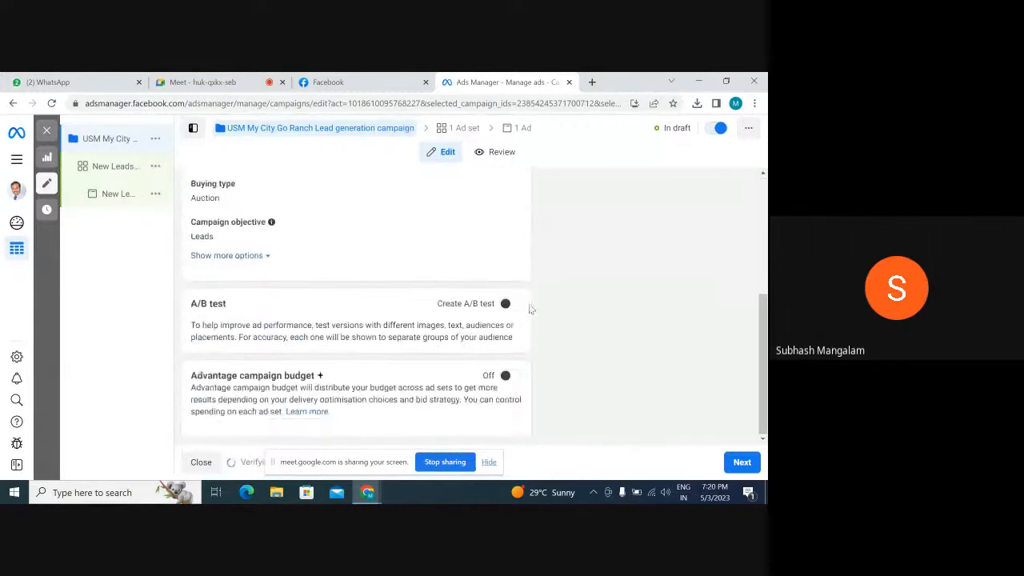
{"action": "left_click", "coordinate": [731, 467]}
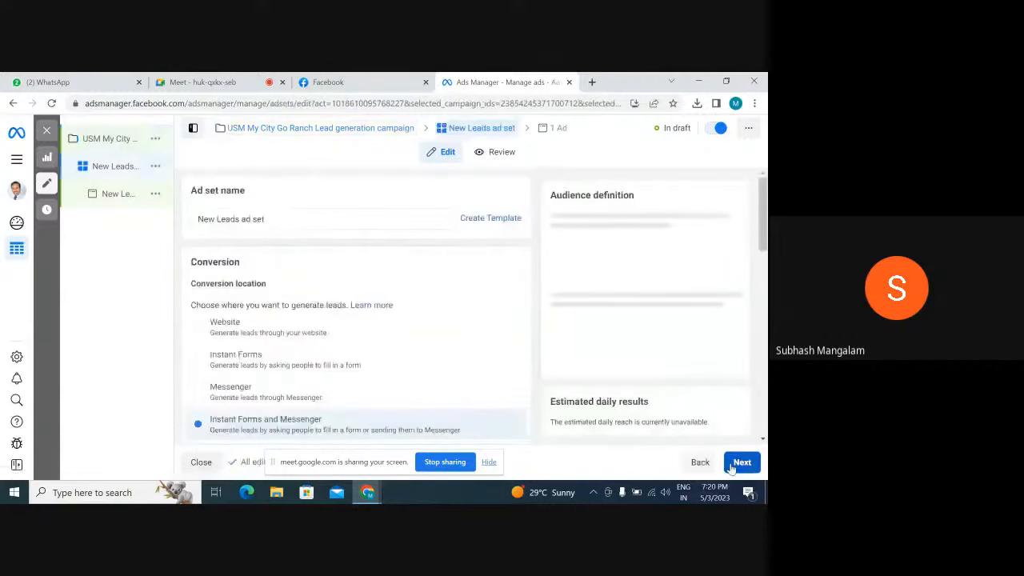
{"action": "scroll", "coordinate": [363, 340], "scroll_direction": "down", "scroll_amount": 1}
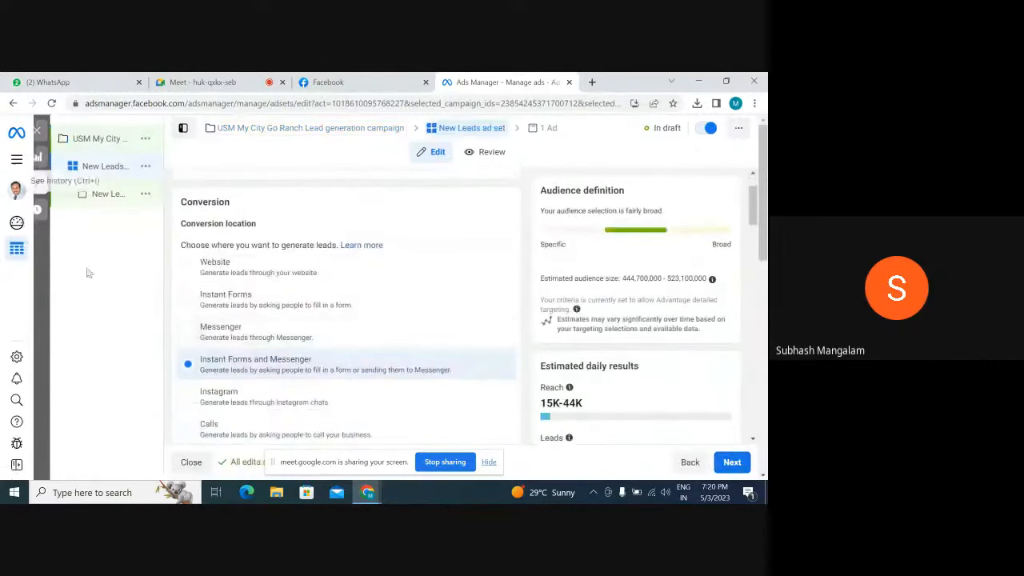
{"action": "left_click", "coordinate": [188, 300]}
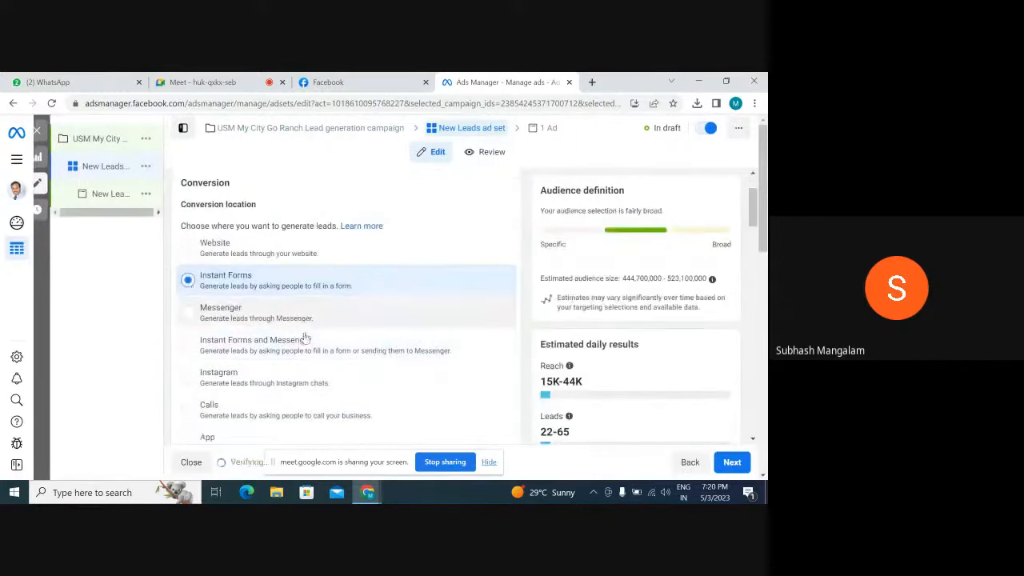
Look through the Facebook Page choices and the conversion settings of the ad set without changing the Page
{"action": "scroll", "coordinate": [304, 339], "scroll_direction": "down", "scroll_amount": 3}
{"action": "left_click", "coordinate": [296, 343]}
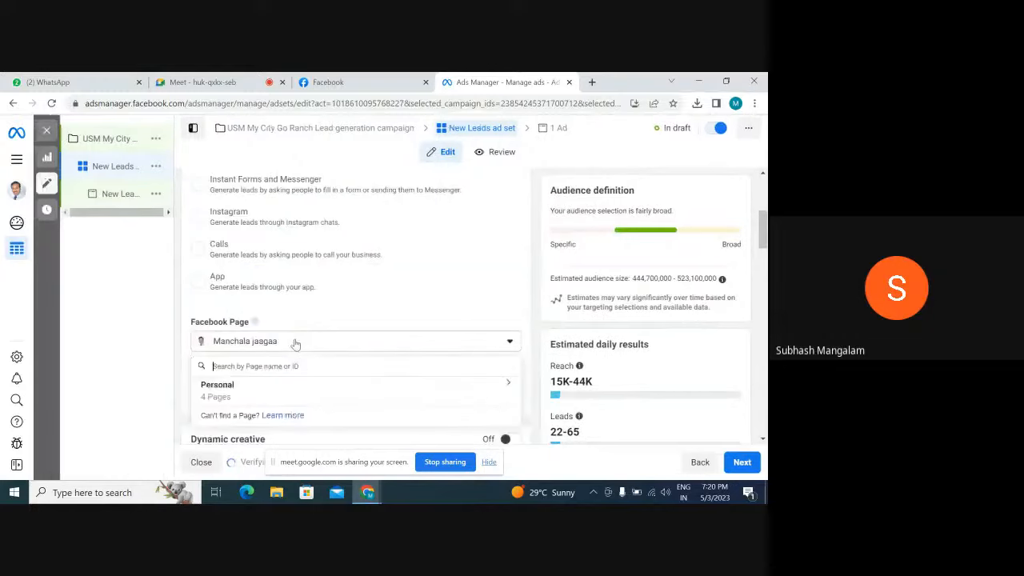
{"action": "scroll", "coordinate": [302, 309], "scroll_direction": "up", "scroll_amount": 2}
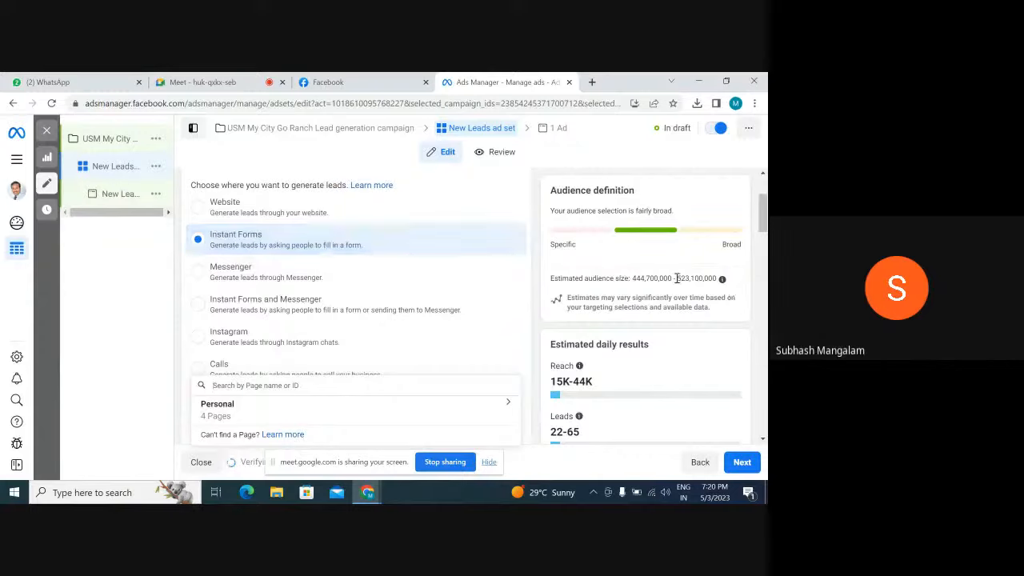
{"action": "scroll", "coordinate": [676, 279], "scroll_direction": "down", "scroll_amount": 2}
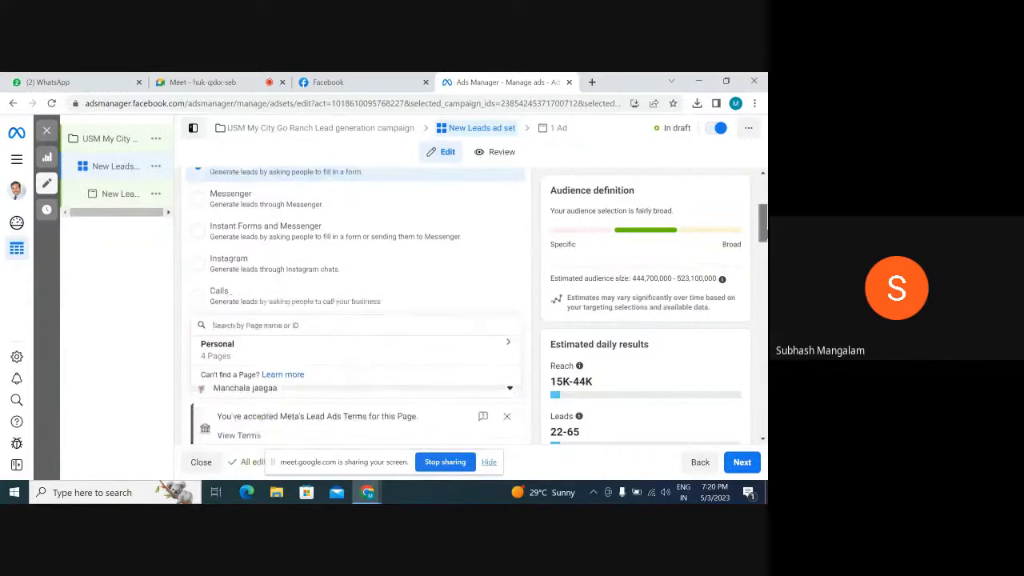
{"action": "scroll", "coordinate": [686, 307], "scroll_direction": "up", "scroll_amount": 2}
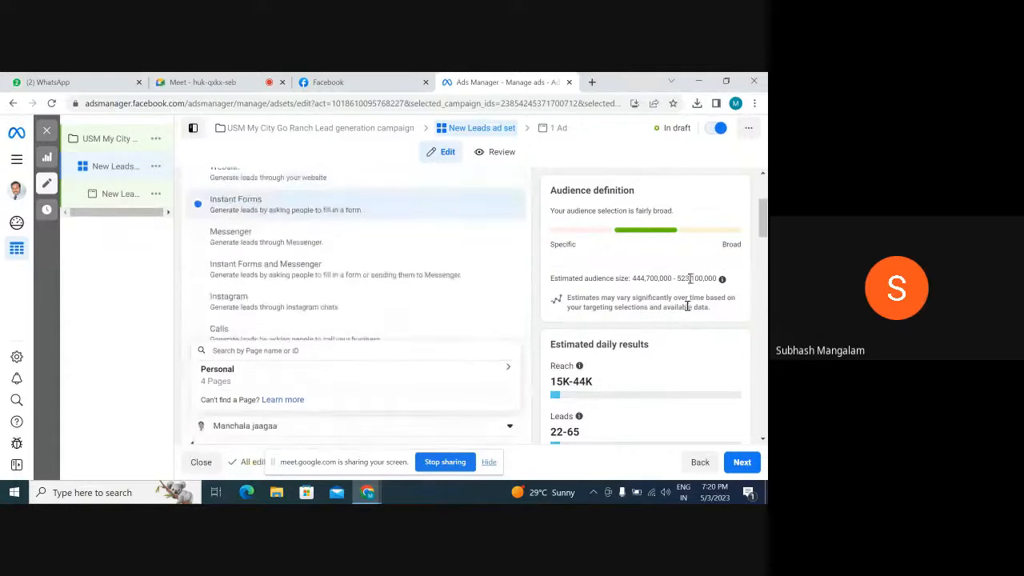
{"action": "left_click", "coordinate": [713, 206]}
{"action": "scroll", "coordinate": [715, 207], "scroll_direction": "down", "scroll_amount": 2}
{"action": "scroll", "coordinate": [715, 208], "scroll_direction": "up", "scroll_amount": 2}
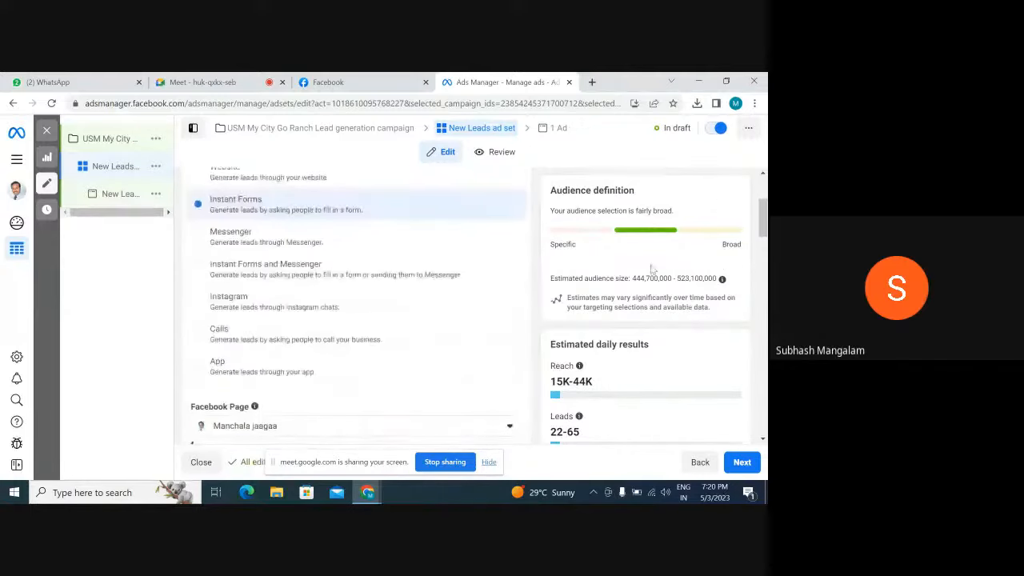
{"action": "scroll", "coordinate": [519, 293], "scroll_direction": "up", "scroll_amount": 3}
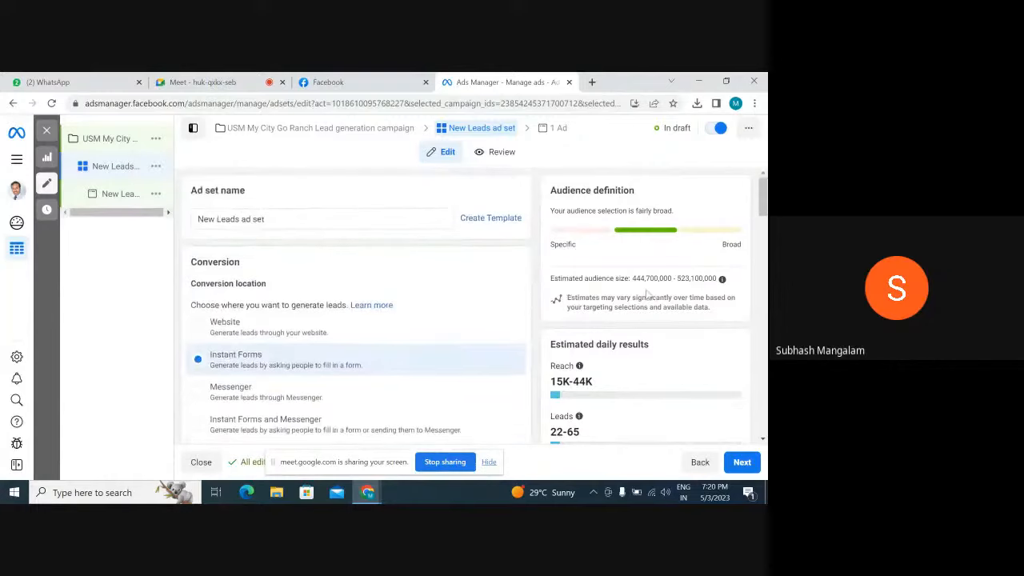
View Meta's Lead Ad Terms for the selected Facebook Page and return to the ad set
{"action": "scroll", "coordinate": [450, 312], "scroll_direction": "down", "scroll_amount": 5}
{"action": "scroll", "coordinate": [449, 312], "scroll_direction": "down", "scroll_amount": 1}
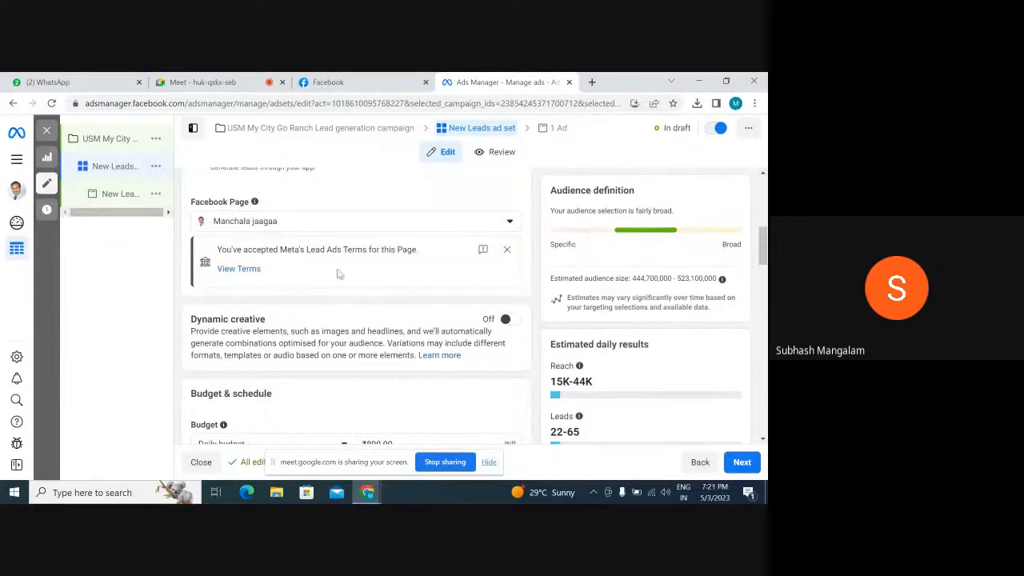
{"action": "left_click", "coordinate": [244, 270]}
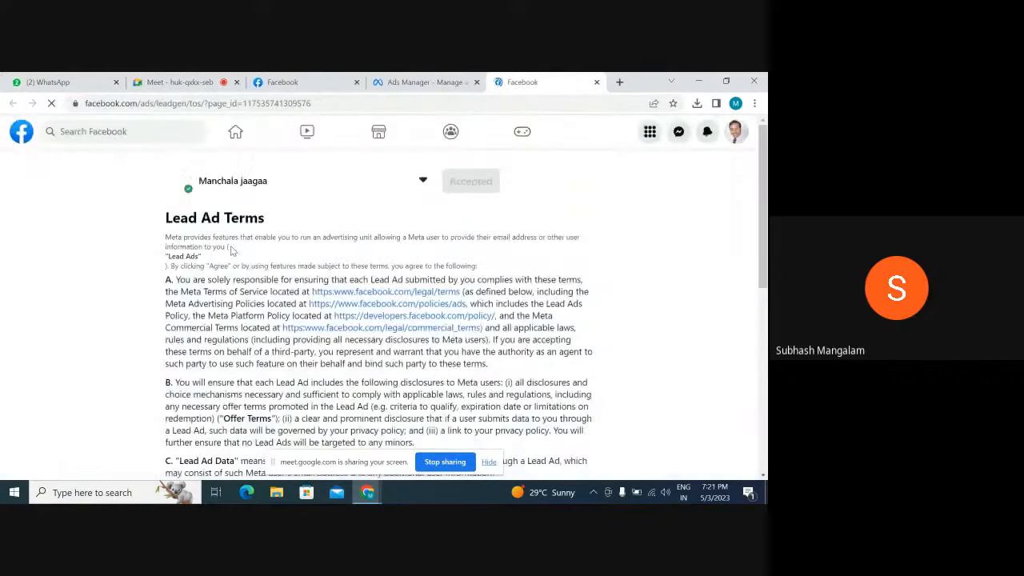
{"action": "left_click", "coordinate": [596, 82]}
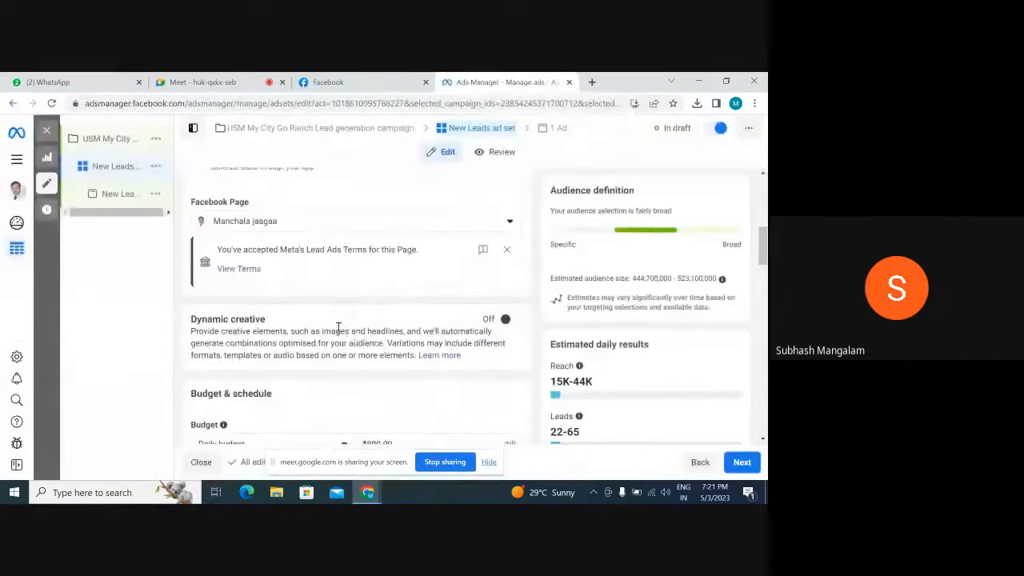
Set the ad set's daily budget to ₹500.00
{"action": "scroll", "coordinate": [343, 324], "scroll_direction": "down", "scroll_amount": 3}
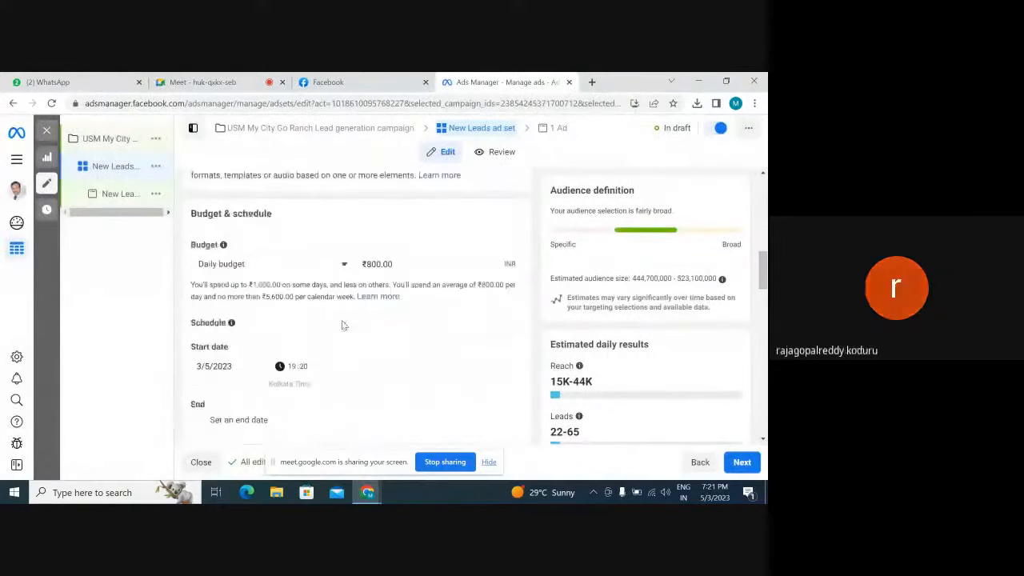
{"action": "left_click", "coordinate": [373, 265]}
{"action": "key", "text": "BackSpace"}
{"action": "type", "text": "5"}
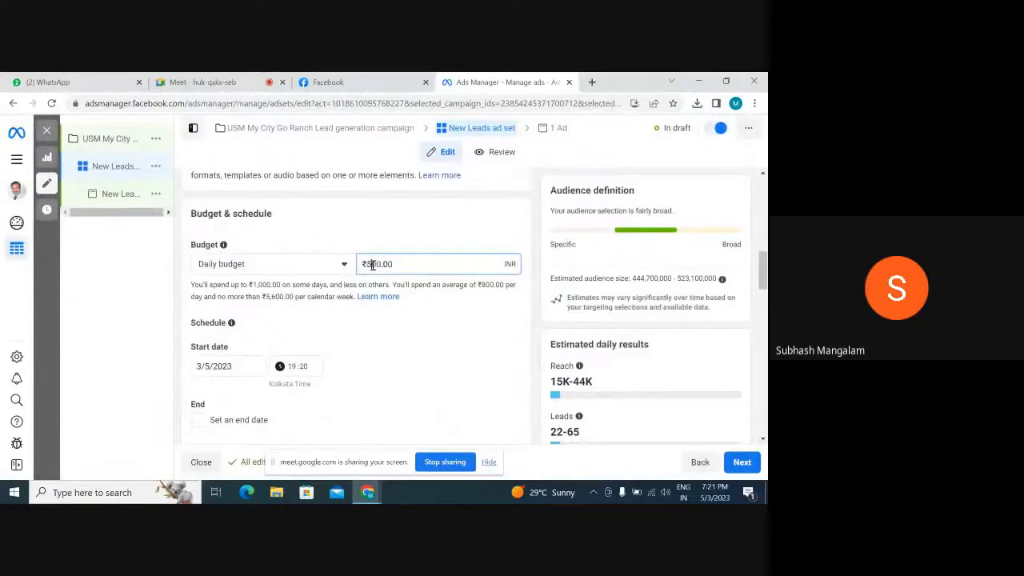
{"action": "left_click", "coordinate": [413, 331]}
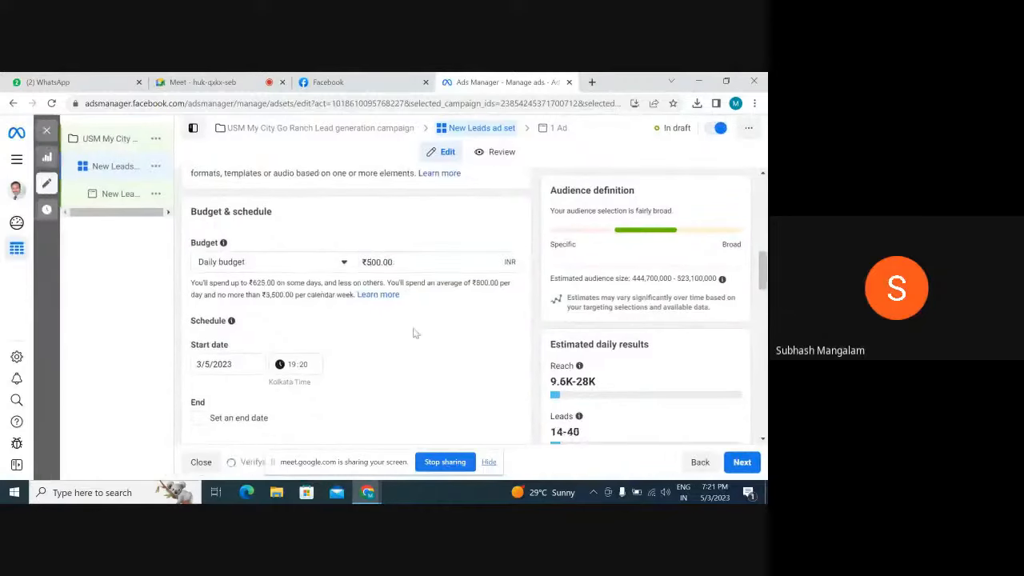
Set the audience's location type to People living in this location
{"action": "scroll", "coordinate": [413, 333], "scroll_direction": "down", "scroll_amount": 1}
{"action": "scroll", "coordinate": [414, 333], "scroll_direction": "down", "scroll_amount": 3}
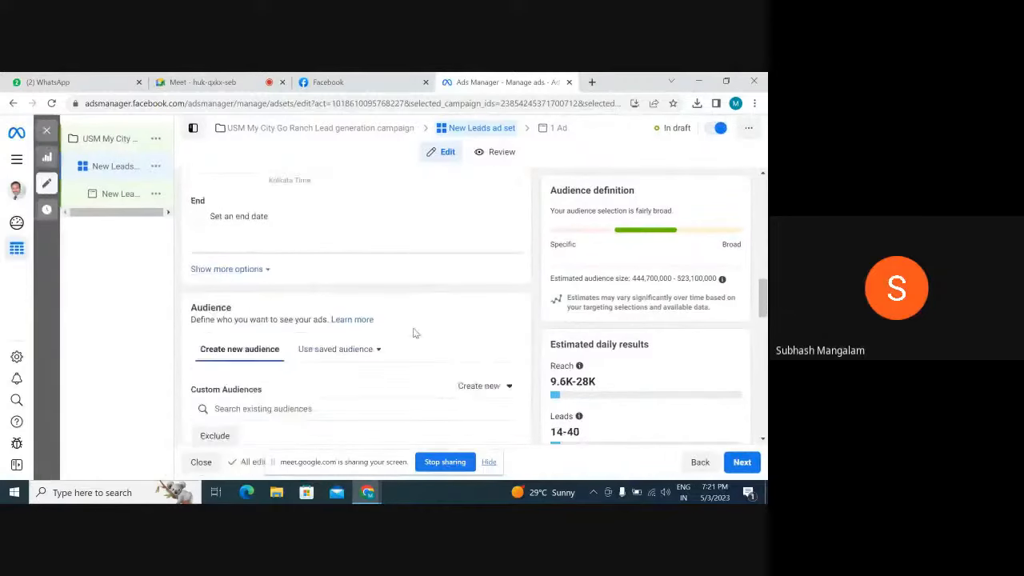
{"action": "scroll", "coordinate": [413, 333], "scroll_direction": "down", "scroll_amount": 1}
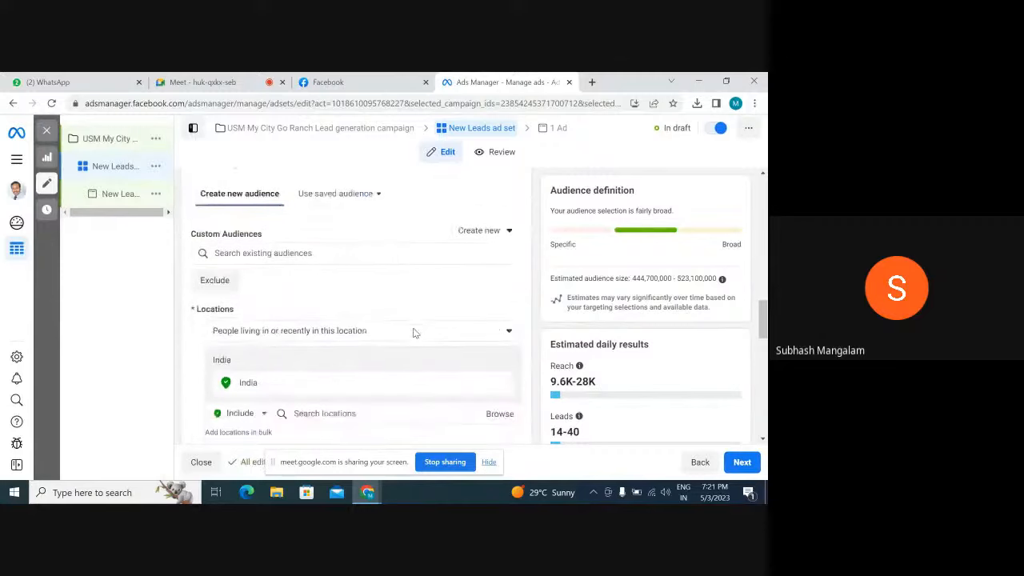
{"action": "scroll", "coordinate": [413, 332], "scroll_direction": "down", "scroll_amount": 1}
{"action": "left_click", "coordinate": [499, 273]}
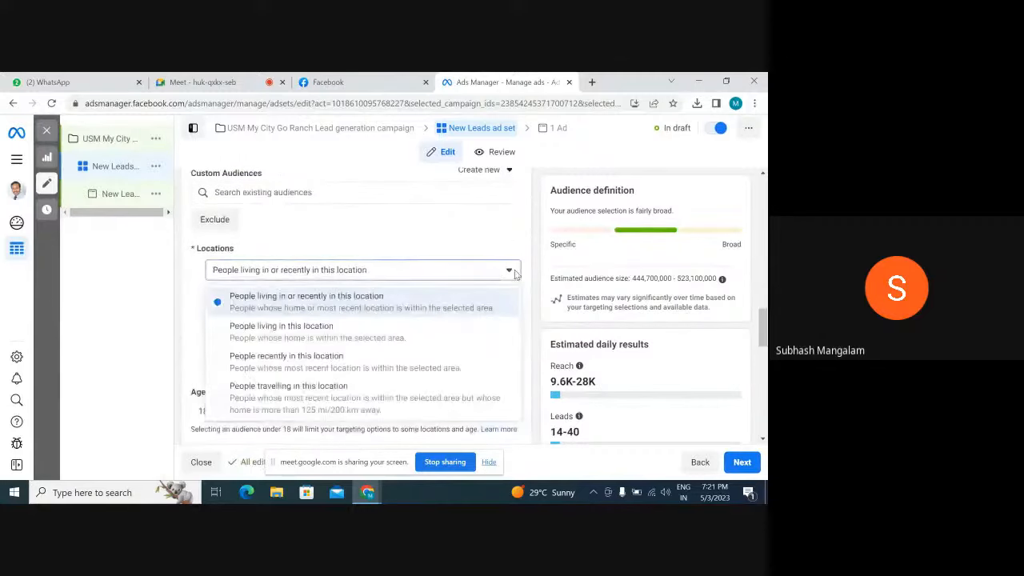
{"action": "left_click", "coordinate": [386, 328]}
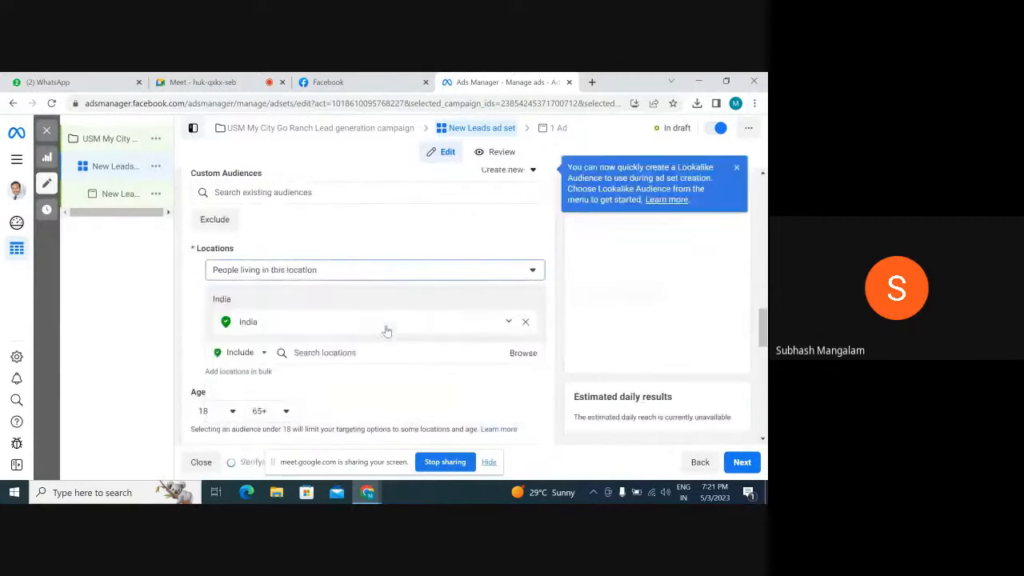
Replace India in the targeted locations with the city of Hyderabad, Telangana, India
{"action": "left_click", "coordinate": [501, 322]}
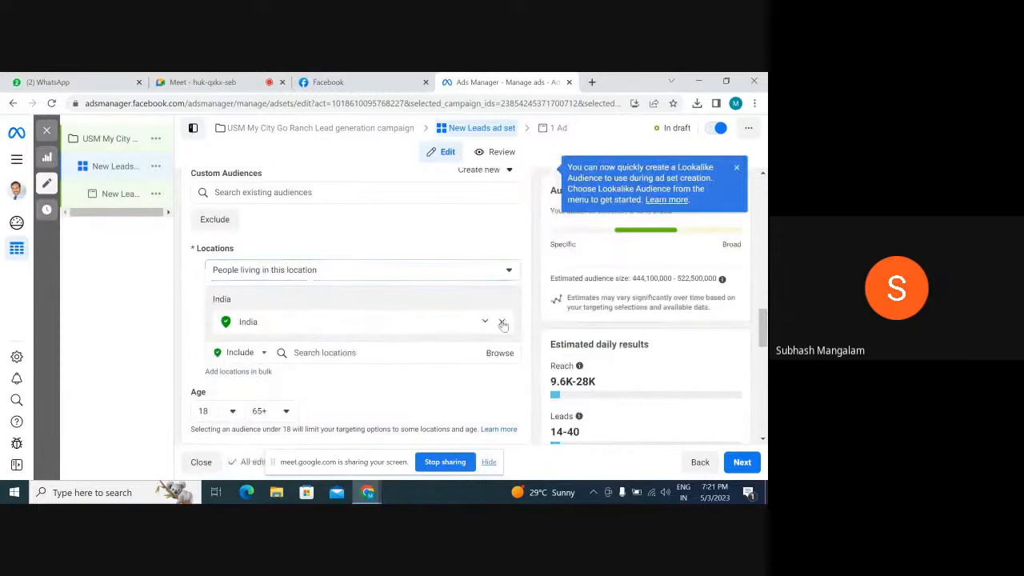
{"action": "left_click", "coordinate": [355, 337]}
{"action": "type", "text": "hy"}
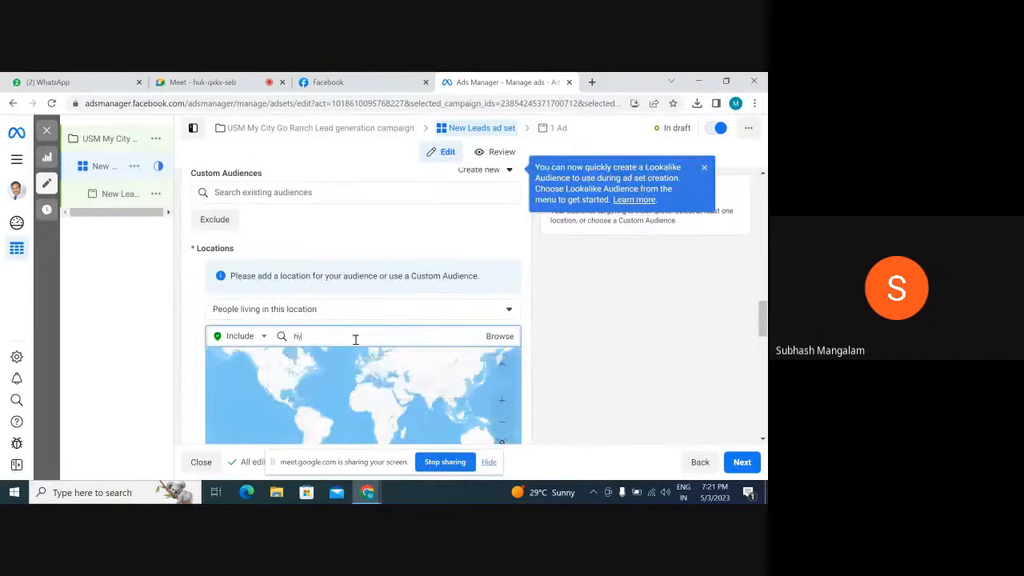
{"action": "type", "text": "derabad"}
{"action": "key", "text": "BackSpace"}
{"action": "key", "text": "BackSpace"}
{"action": "key", "text": "BackSpace"}
{"action": "type", "text": "bad"}
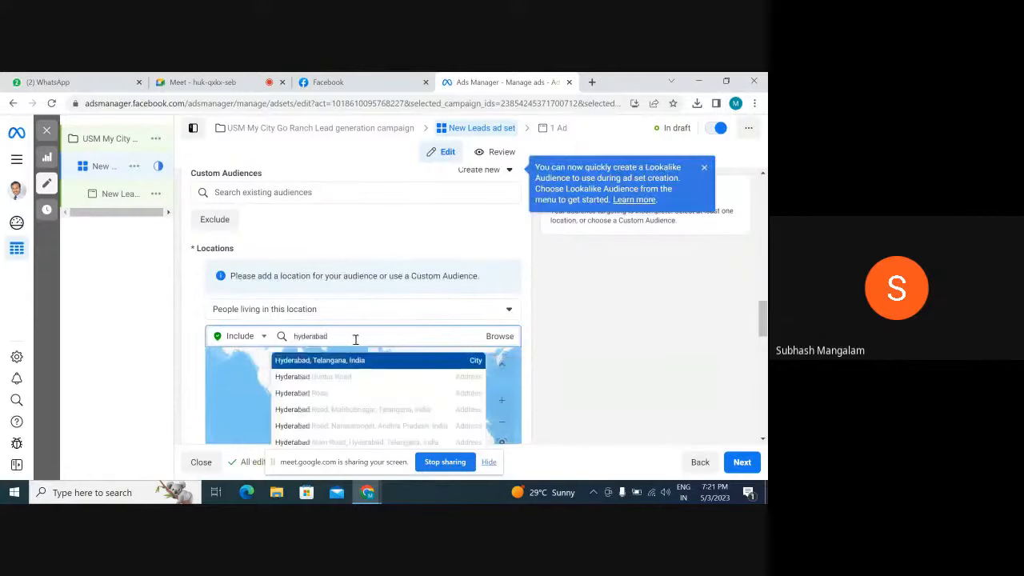
{"action": "left_click", "coordinate": [353, 362]}
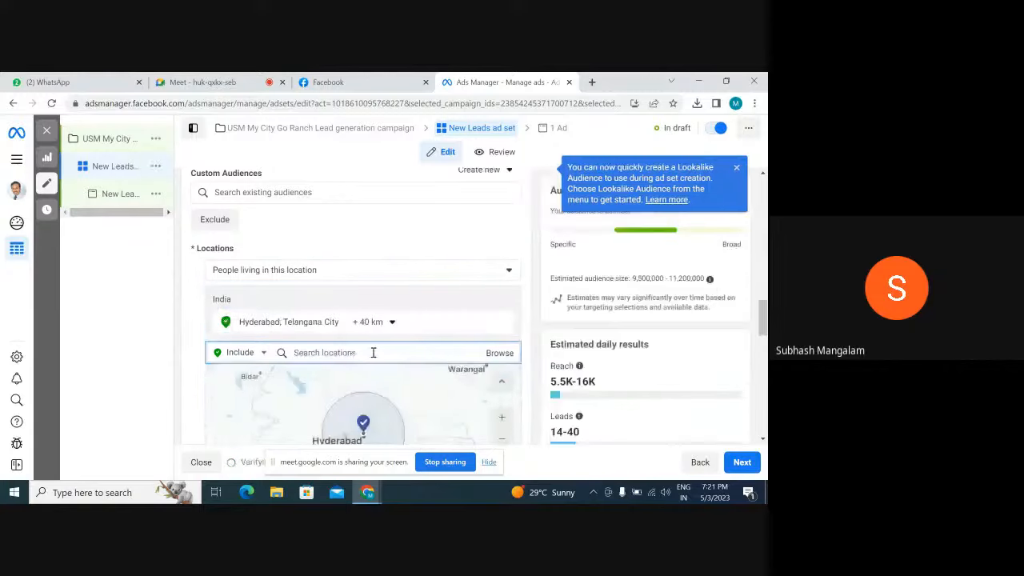
Widen the targeting radius around Hyderabad to 51 km
{"action": "left_click", "coordinate": [392, 322]}
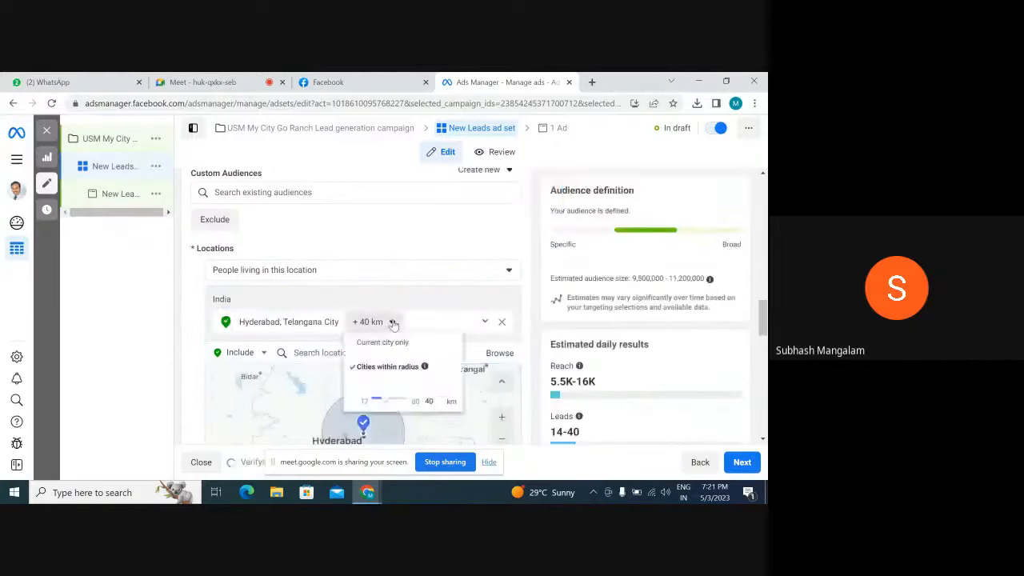
{"action": "left_click_drag", "start_coordinate": [383, 403], "coordinate": [398, 402]}
{"action": "scroll", "coordinate": [422, 316], "scroll_direction": "down", "scroll_amount": 3}
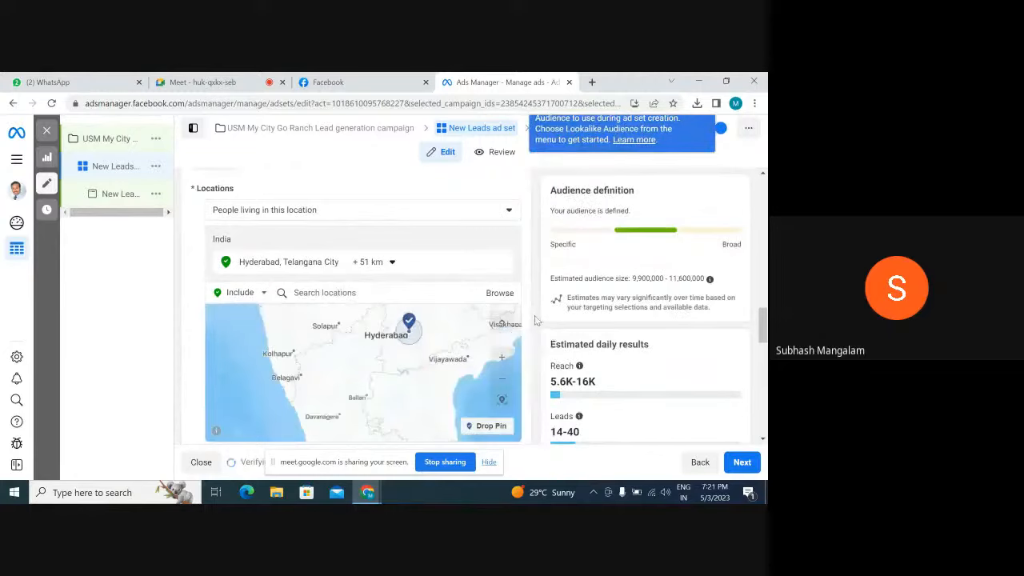
Set the audience's age range to 31 through 55
{"action": "scroll", "coordinate": [536, 320], "scroll_direction": "down", "scroll_amount": 3}
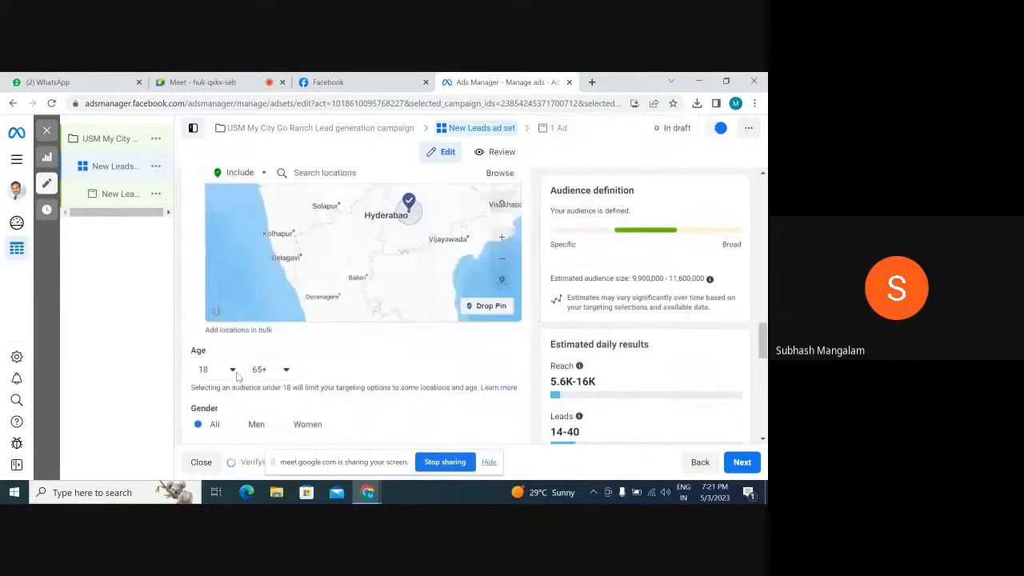
{"action": "left_click", "coordinate": [236, 376]}
{"action": "scroll", "coordinate": [229, 322], "scroll_direction": "down", "scroll_amount": 2}
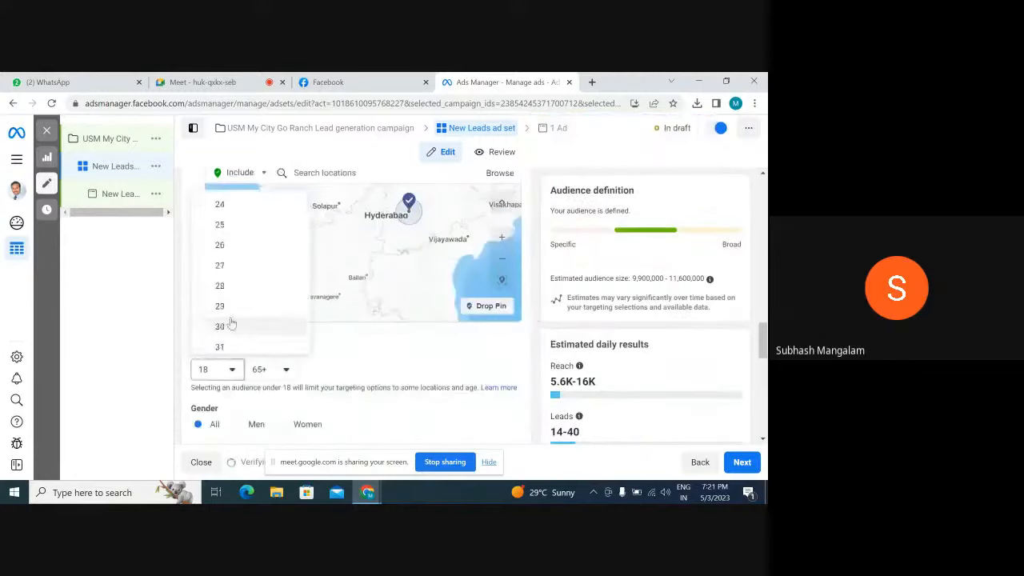
{"action": "left_click", "coordinate": [226, 347]}
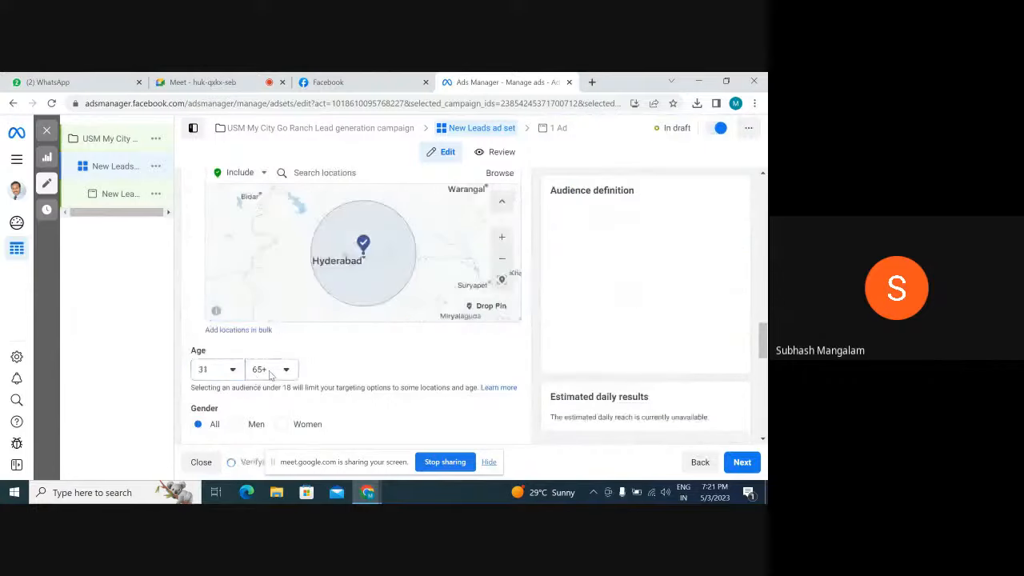
{"action": "left_click", "coordinate": [271, 370]}
{"action": "scroll", "coordinate": [283, 228], "scroll_direction": "up", "scroll_amount": 3}
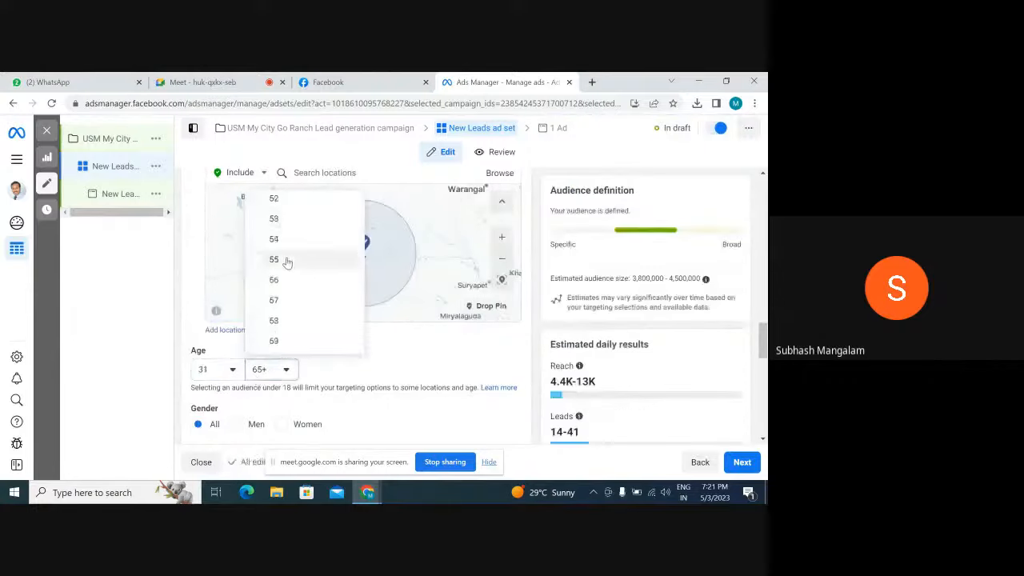
{"action": "left_click", "coordinate": [288, 260]}
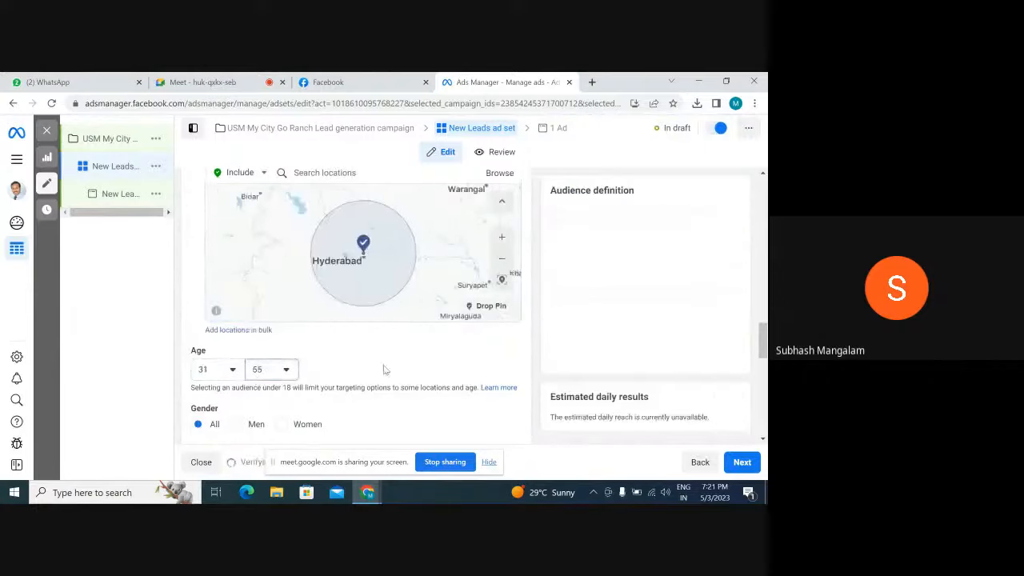
Restrict the audience's gender to Men
{"action": "scroll", "coordinate": [528, 326], "scroll_direction": "up", "scroll_amount": 3}
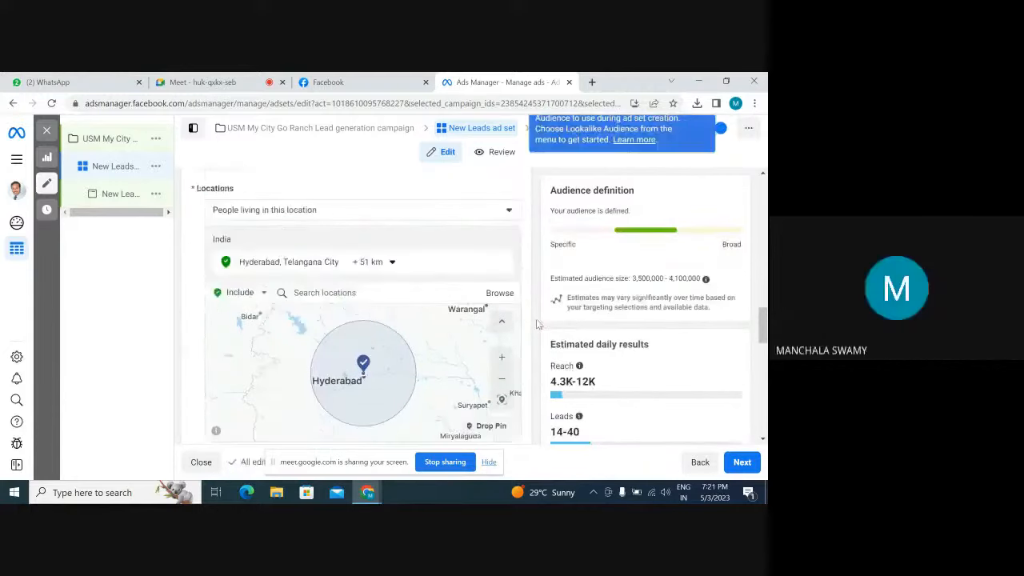
{"action": "scroll", "coordinate": [539, 324], "scroll_direction": "down", "scroll_amount": 1}
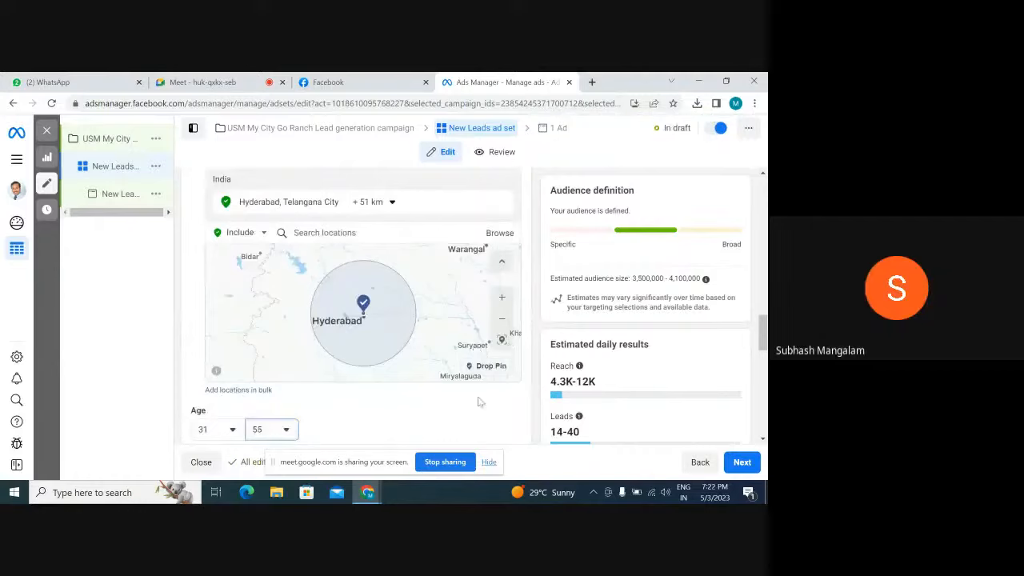
{"action": "scroll", "coordinate": [442, 419], "scroll_direction": "down", "scroll_amount": 1}
{"action": "scroll", "coordinate": [441, 417], "scroll_direction": "down", "scroll_amount": 1}
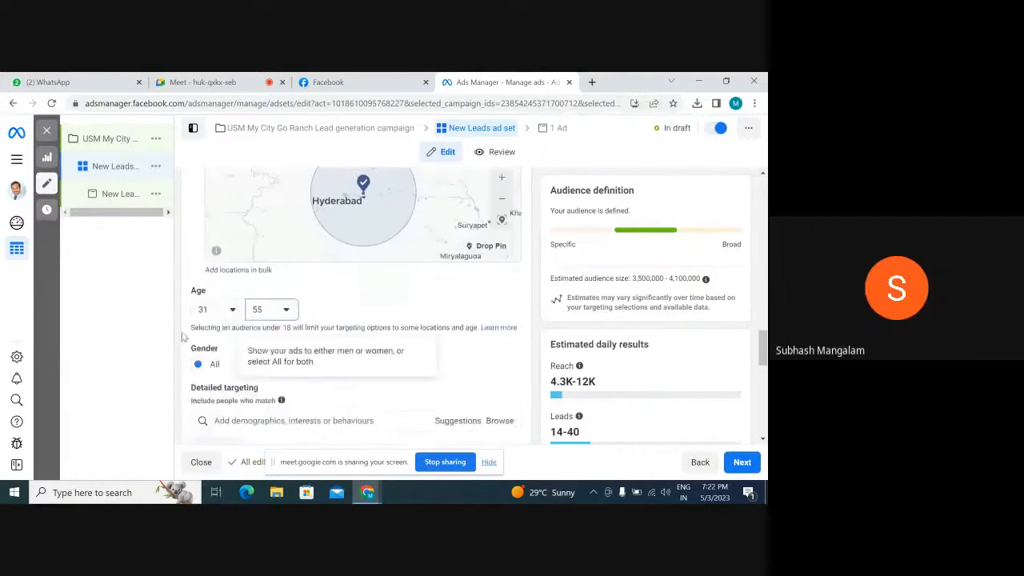
{"action": "left_click", "coordinate": [237, 365]}
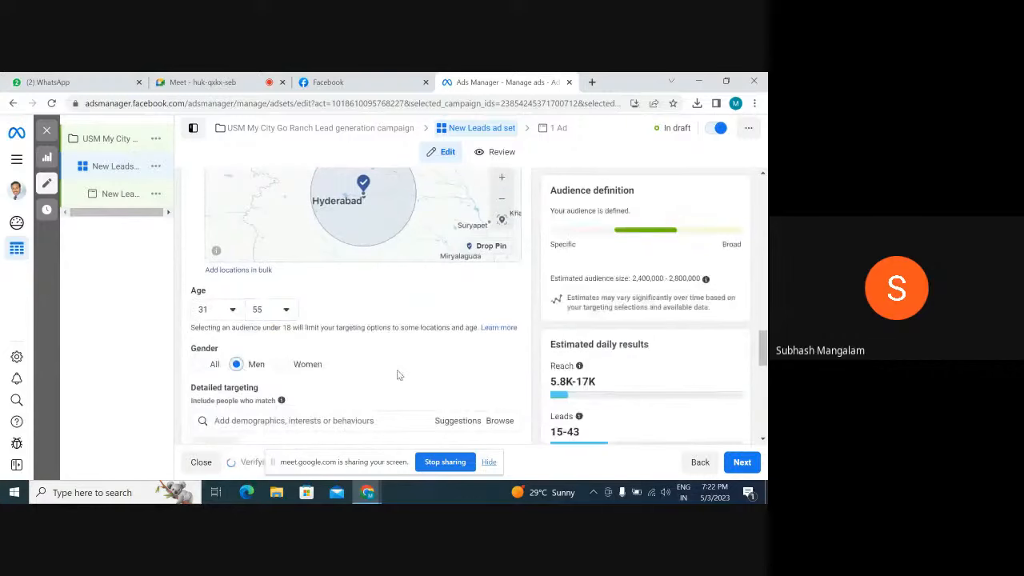
{"action": "scroll", "coordinate": [400, 375], "scroll_direction": "down", "scroll_amount": 1}
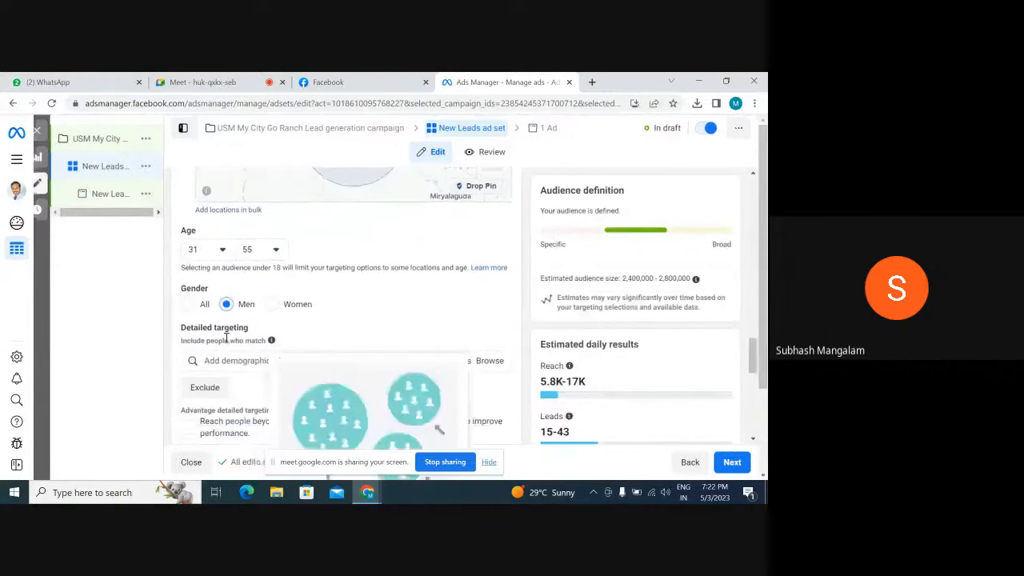
{"action": "left_click", "coordinate": [198, 305]}
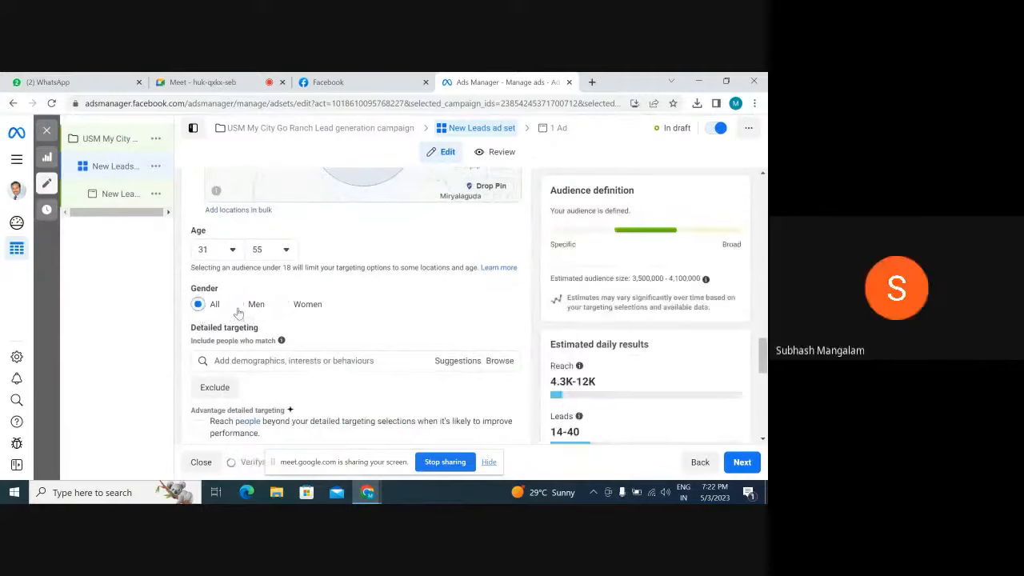
{"action": "left_click", "coordinate": [237, 306]}
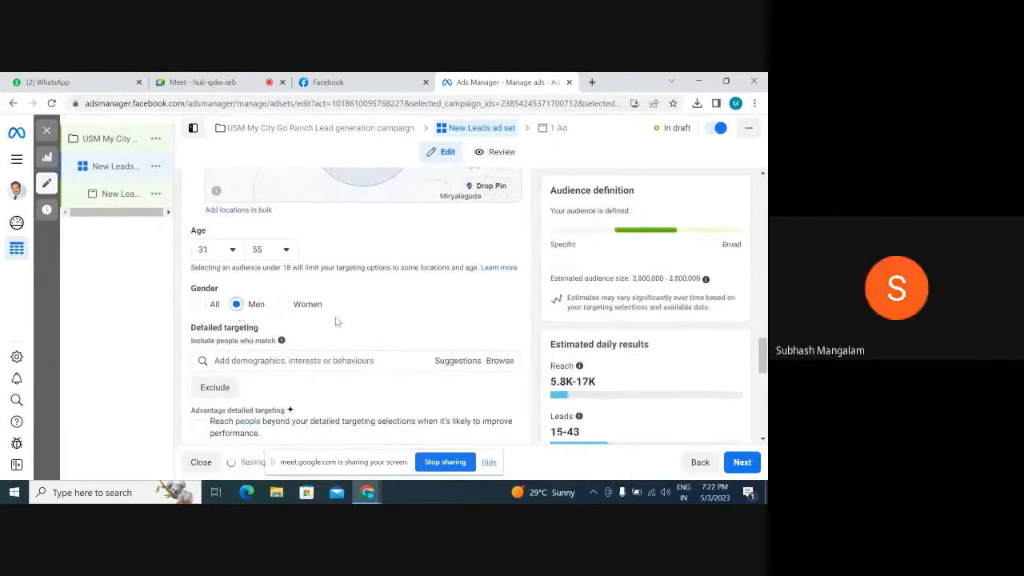
Add an exclusion to the detailed targeting for people with the job title Not working
{"action": "scroll", "coordinate": [399, 321], "scroll_direction": "down", "scroll_amount": 2}
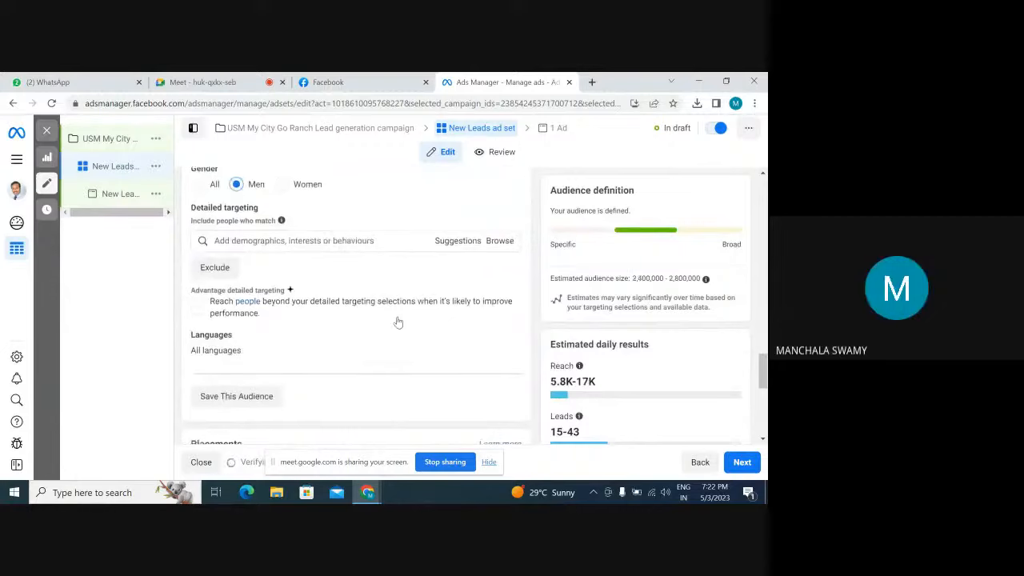
{"action": "left_click", "coordinate": [281, 240]}
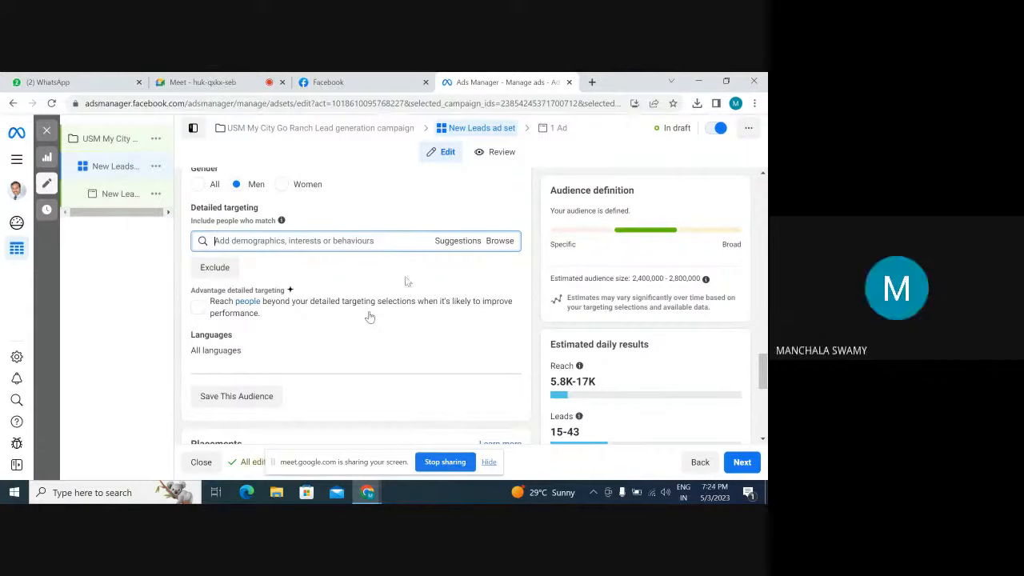
{"action": "left_click", "coordinate": [215, 269]}
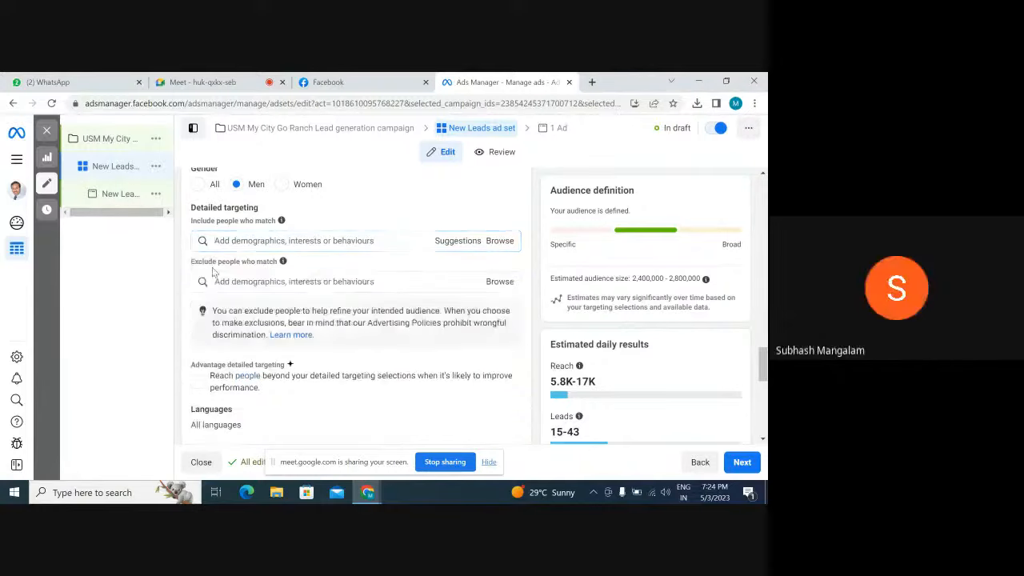
{"action": "left_click", "coordinate": [282, 282]}
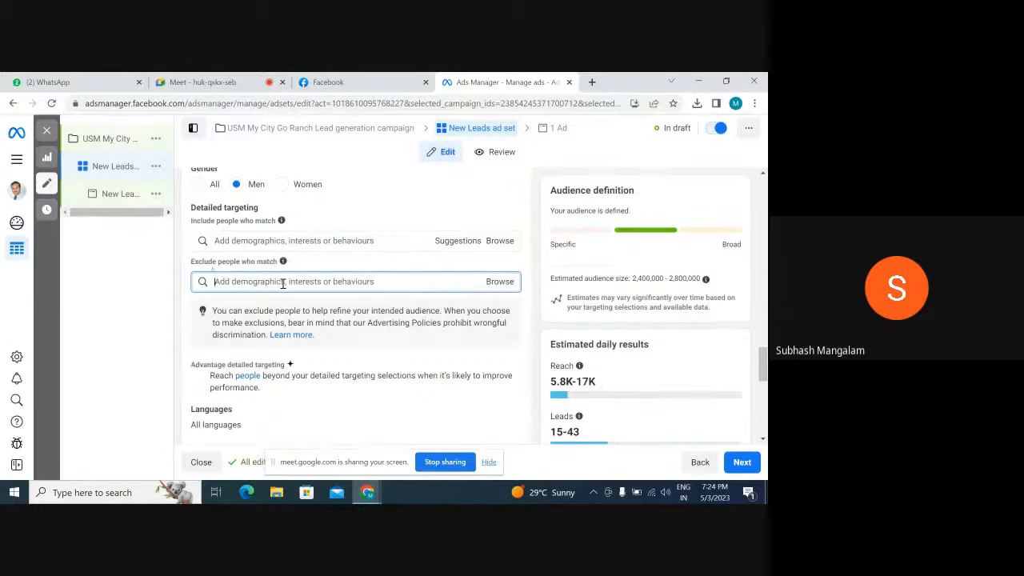
{"action": "type", "text": "not w"}
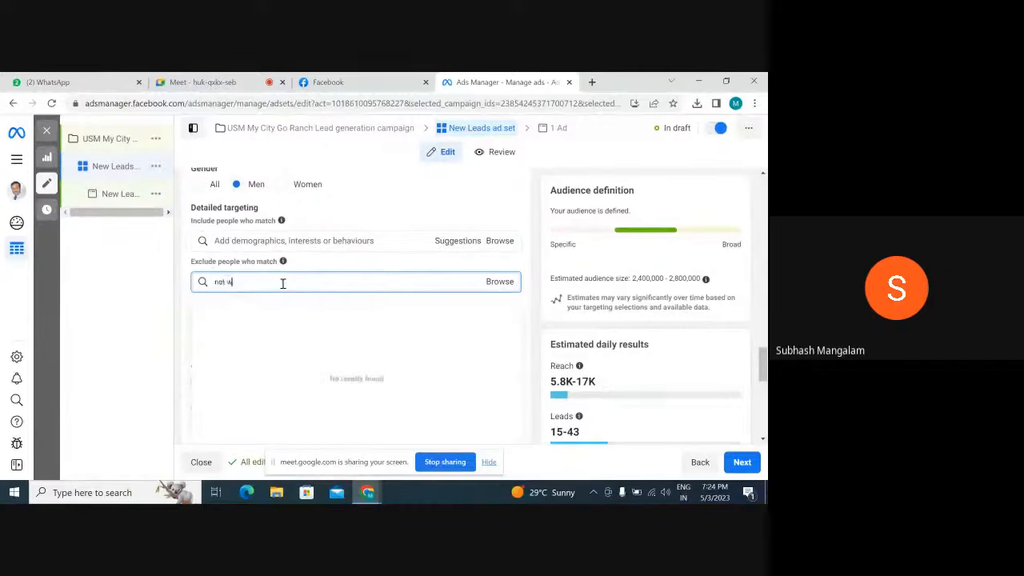
{"action": "type", "text": "orking"}
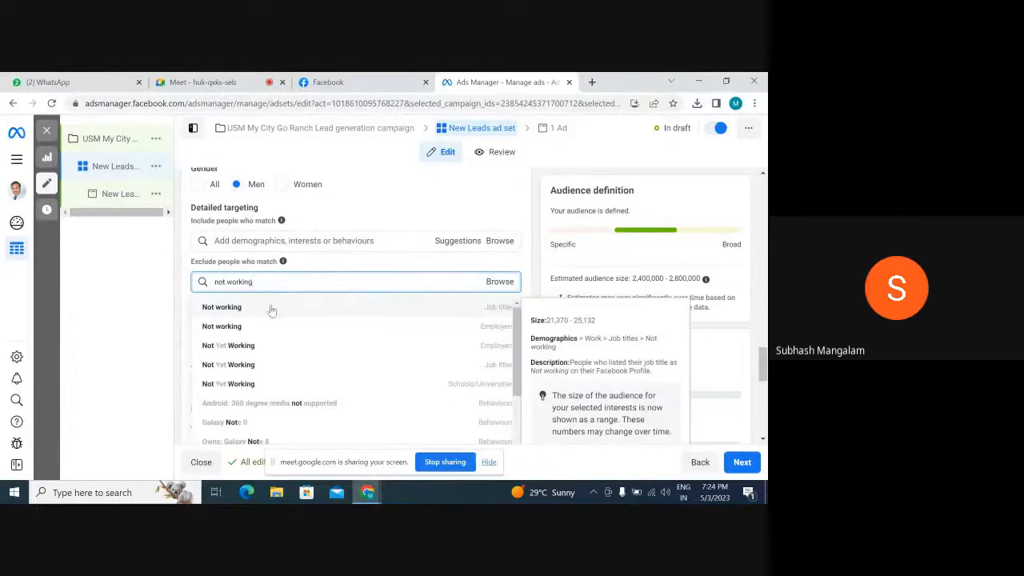
{"action": "left_click", "coordinate": [235, 311]}
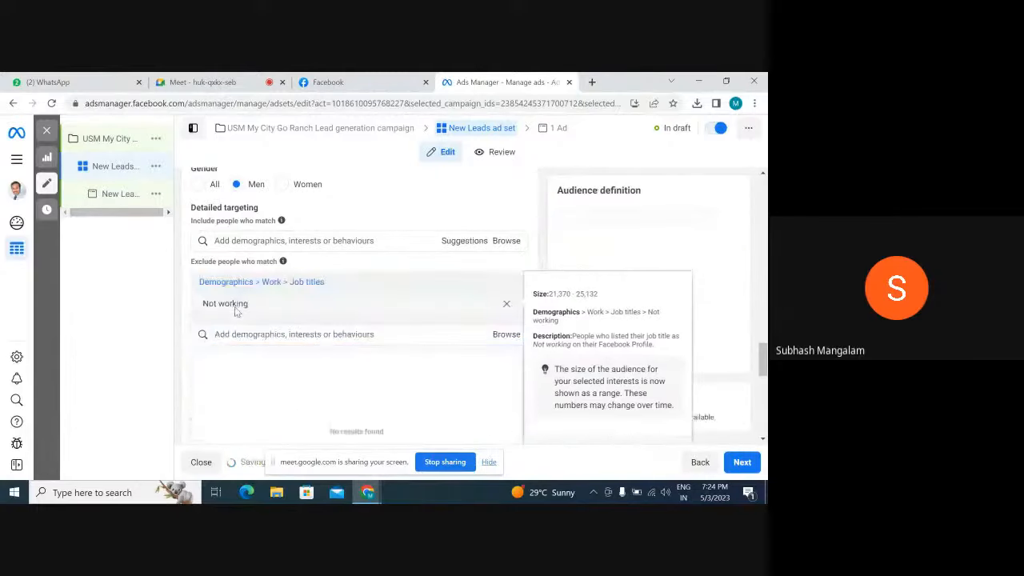
Search the exclusions for "not working" and also exclude people with the employer Not Yet Working
{"action": "left_click", "coordinate": [499, 334]}
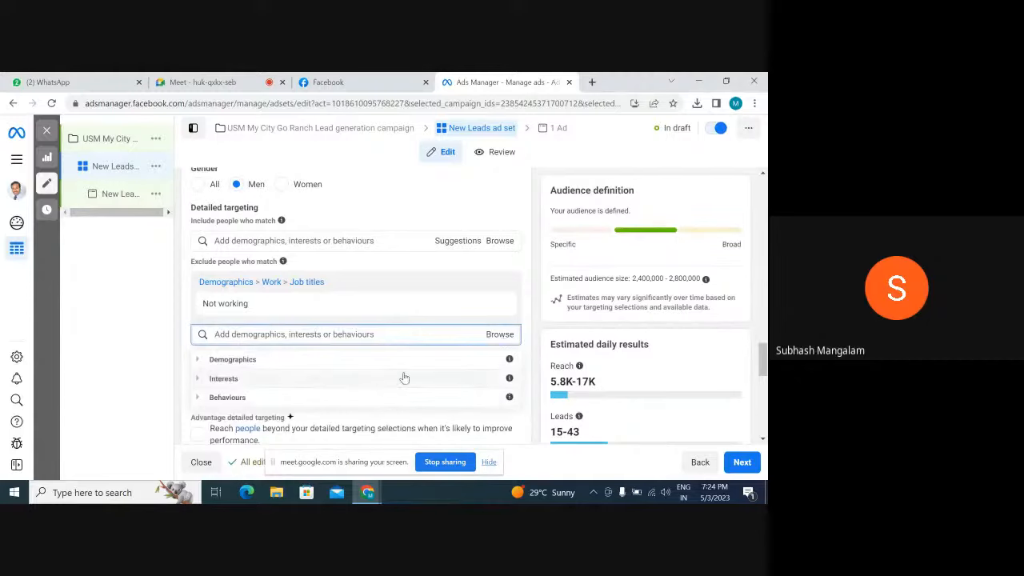
{"action": "mouse_move", "coordinate": [497, 359]}
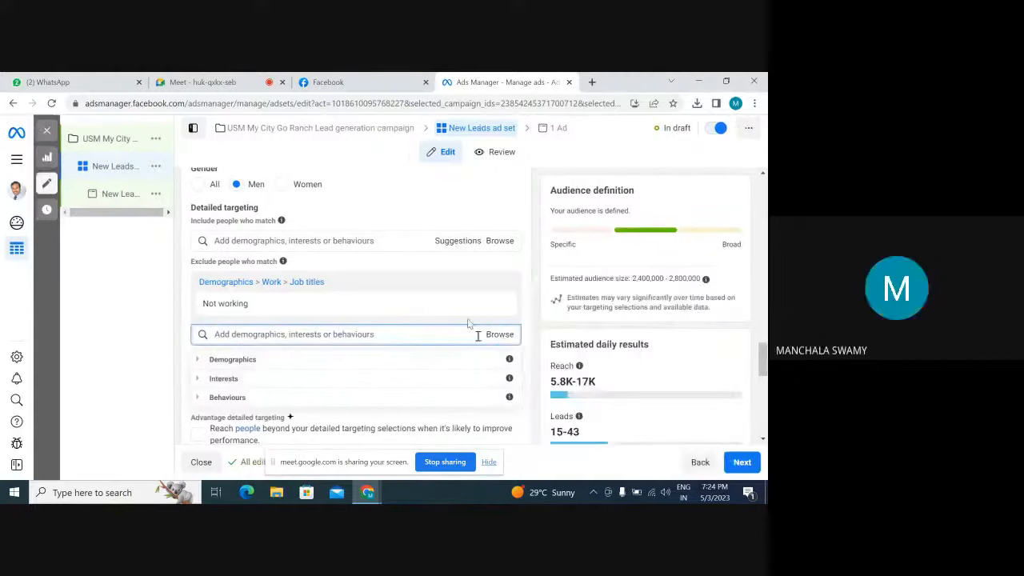
{"action": "left_click", "coordinate": [421, 333]}
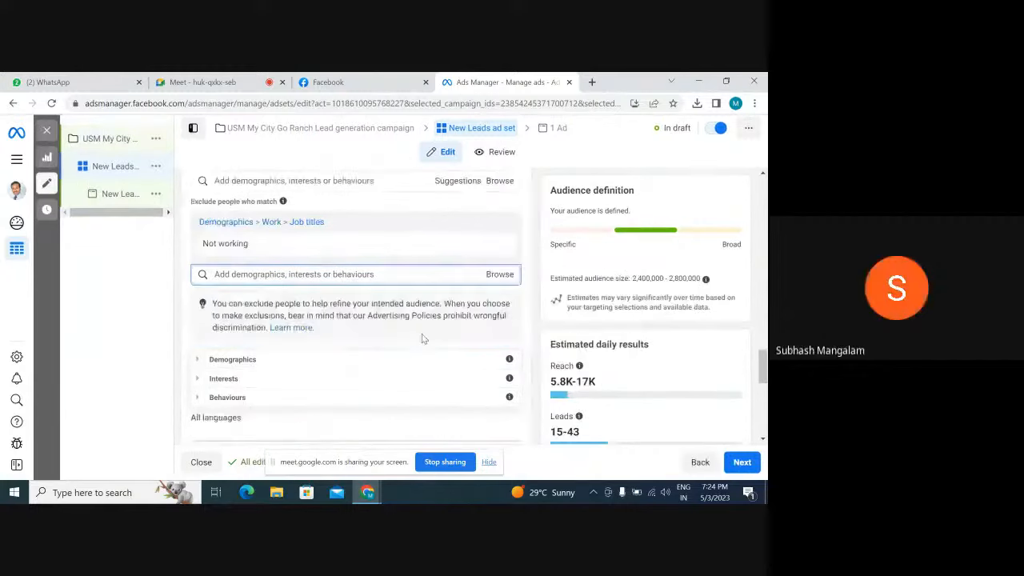
{"action": "left_click", "coordinate": [283, 274]}
{"action": "type", "text": "not"}
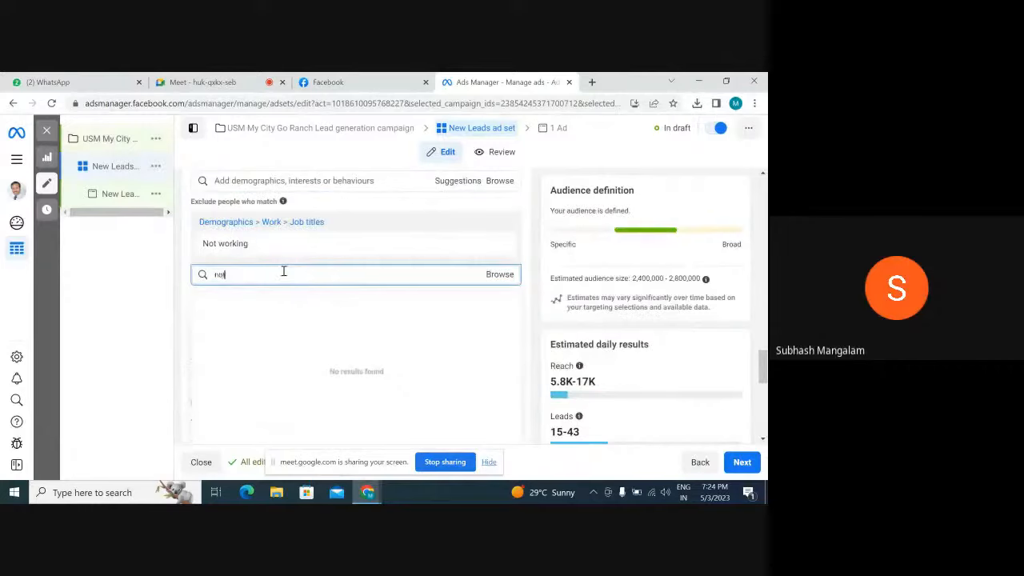
{"action": "type", "text": " working"}
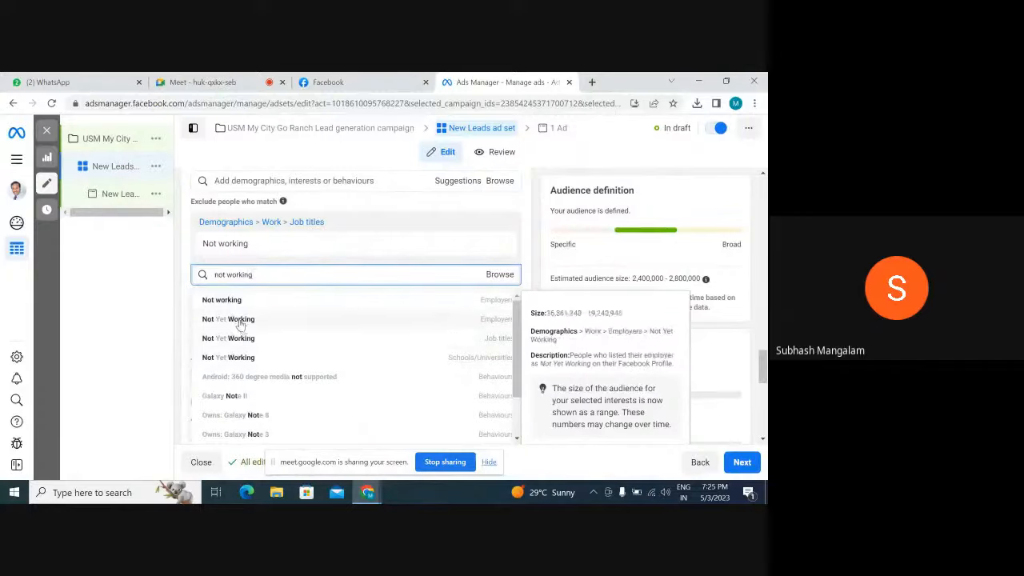
{"action": "left_click", "coordinate": [240, 320]}
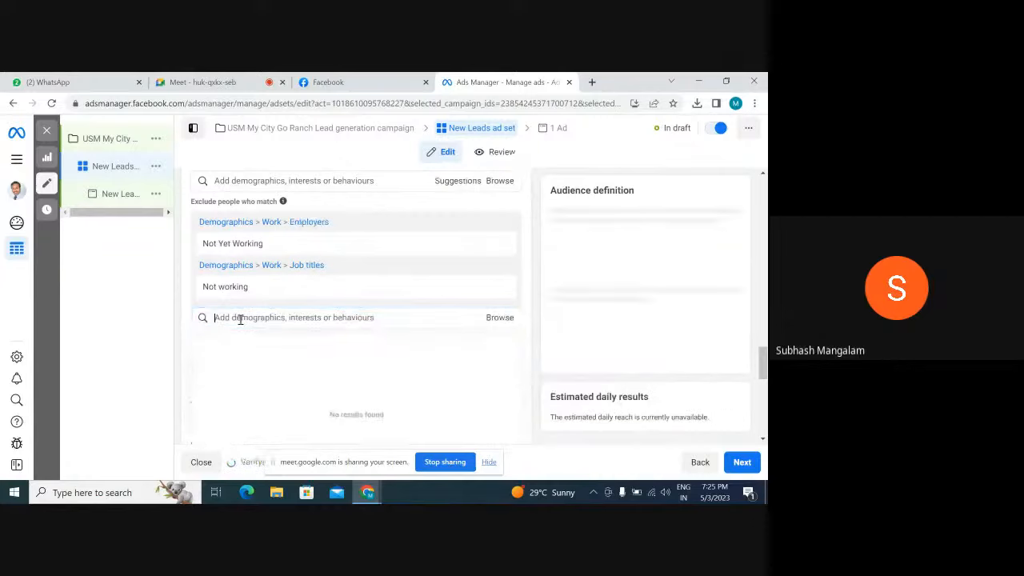
Search the exclusions for "not working" and also exclude people with the school/university Not Yet Working
{"action": "left_click", "coordinate": [296, 314]}
{"action": "type", "text": "un"}
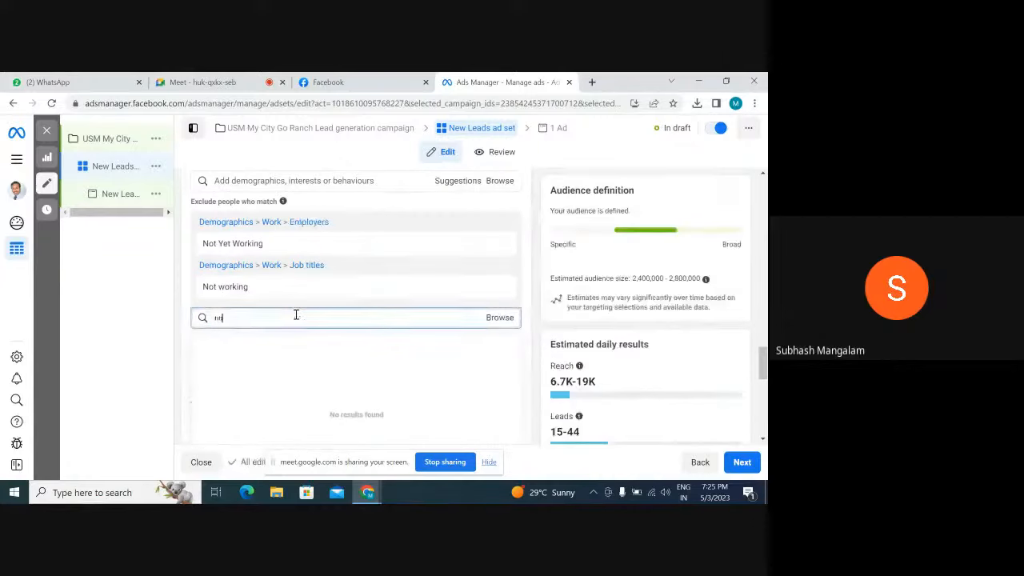
{"action": "type", "text": "t work"}
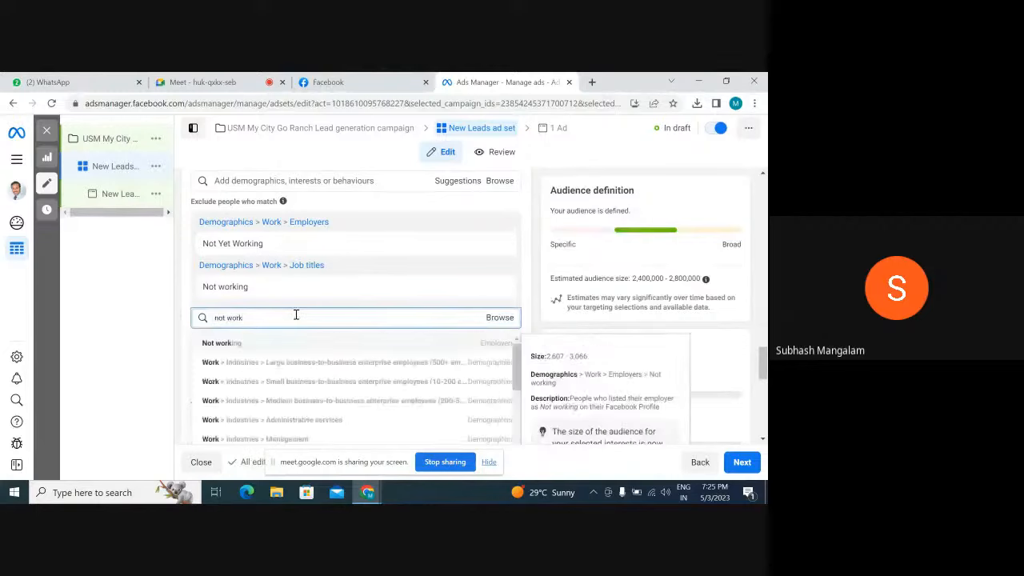
{"action": "type", "text": "ing"}
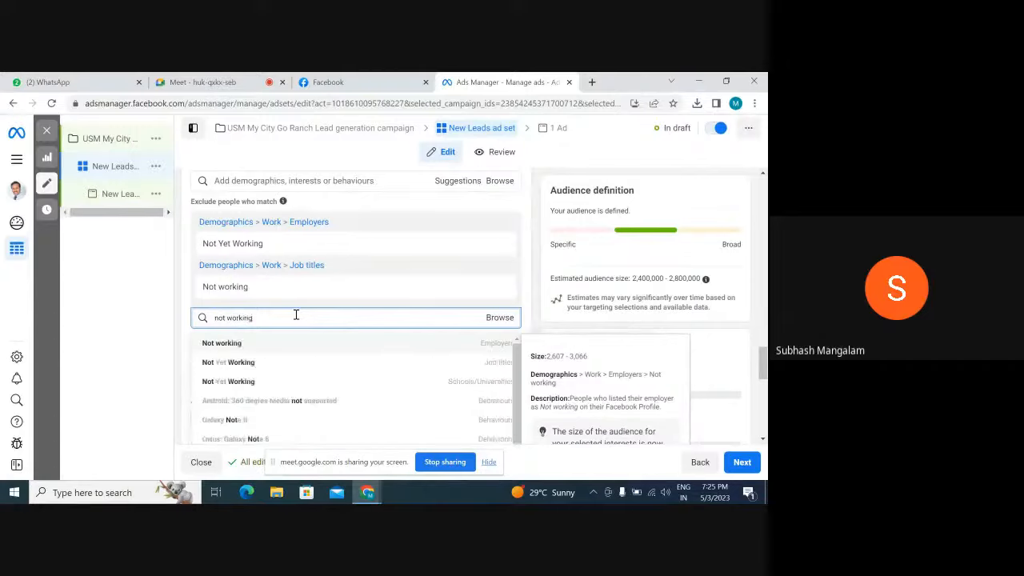
{"action": "left_click", "coordinate": [223, 383]}
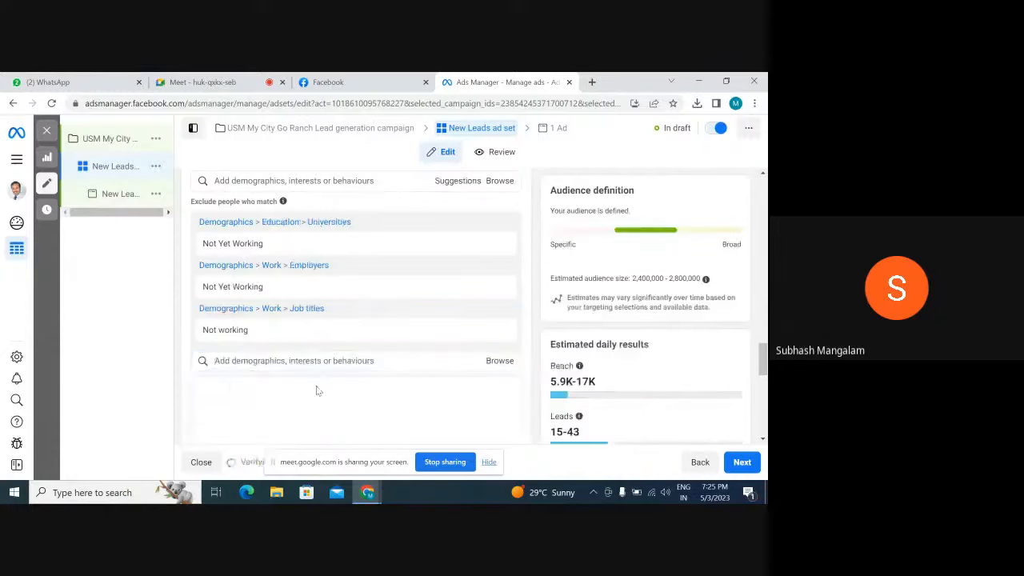
Search the exclusions for "not empl" and "no empl", and clear the search without adding anything
{"action": "type", "text": "not"}
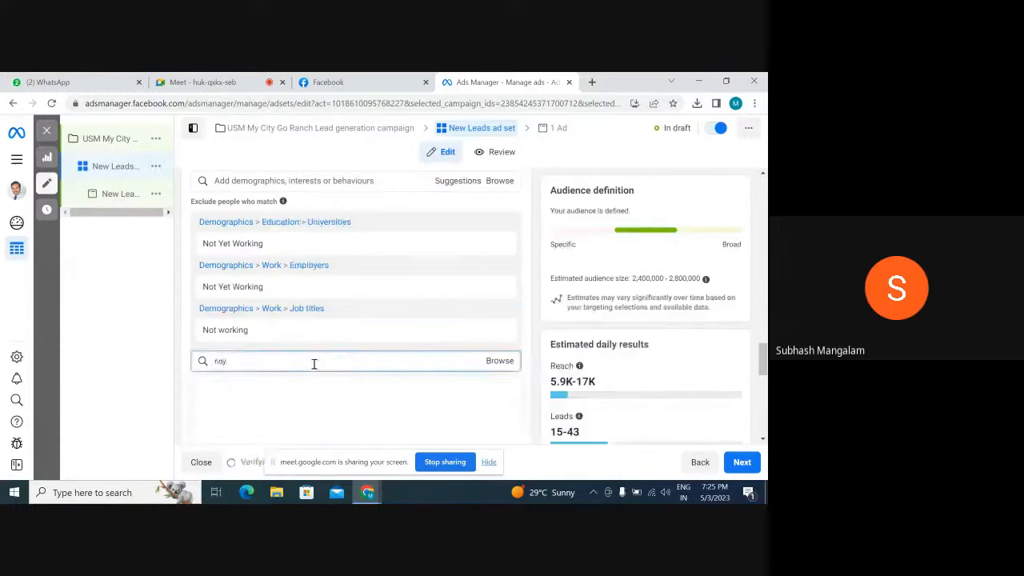
{"action": "key", "text": "BackSpace"}
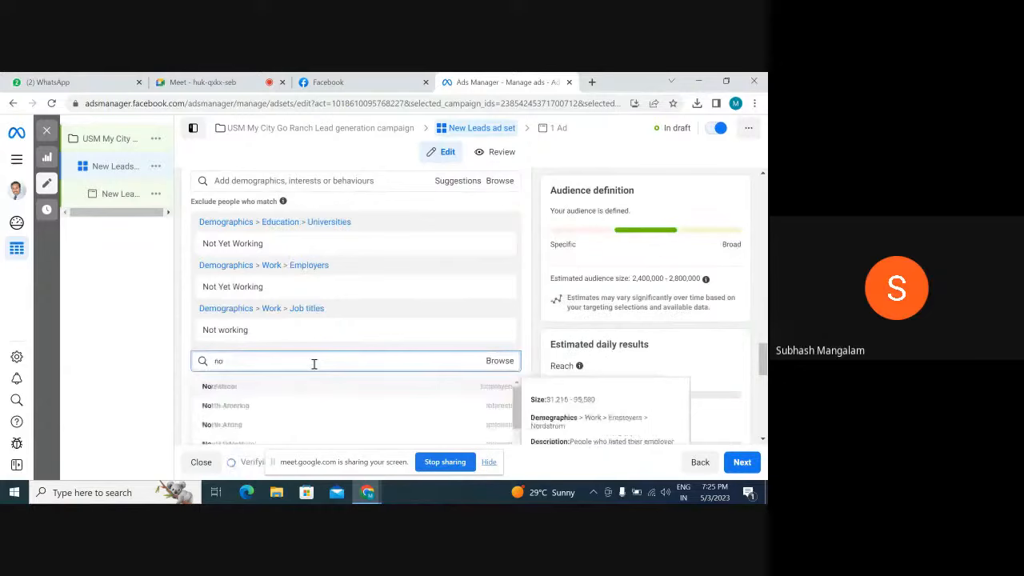
{"action": "type", "text": "t"}
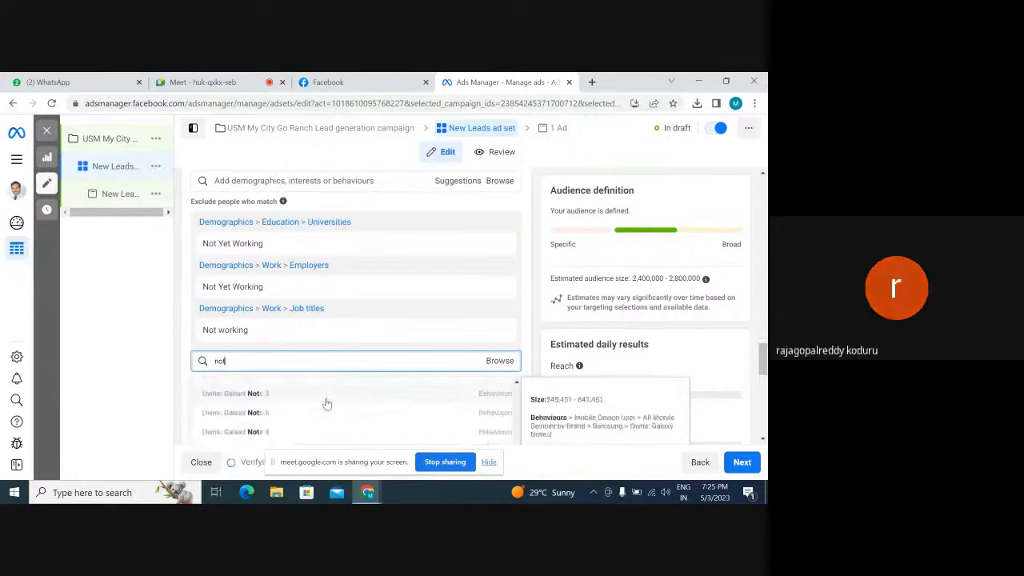
{"action": "double_click", "coordinate": [281, 362]}
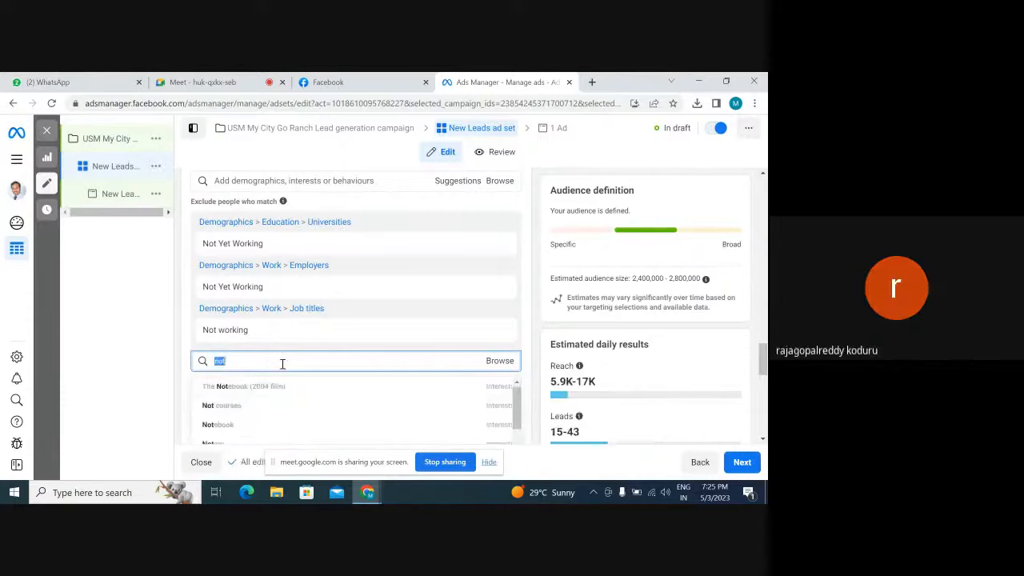
{"action": "type", "text": "nd"}
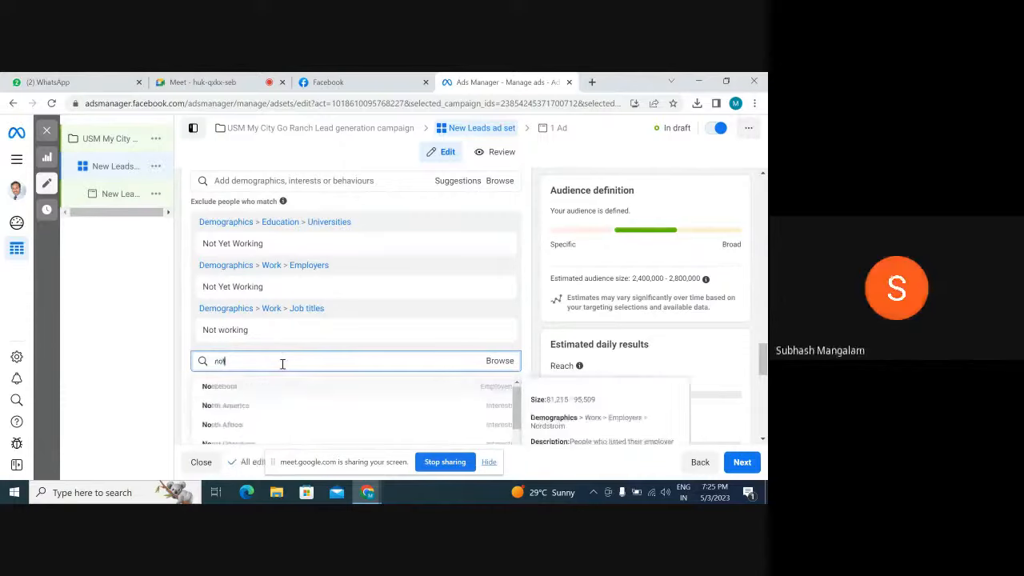
{"action": "type", "text": " empl"}
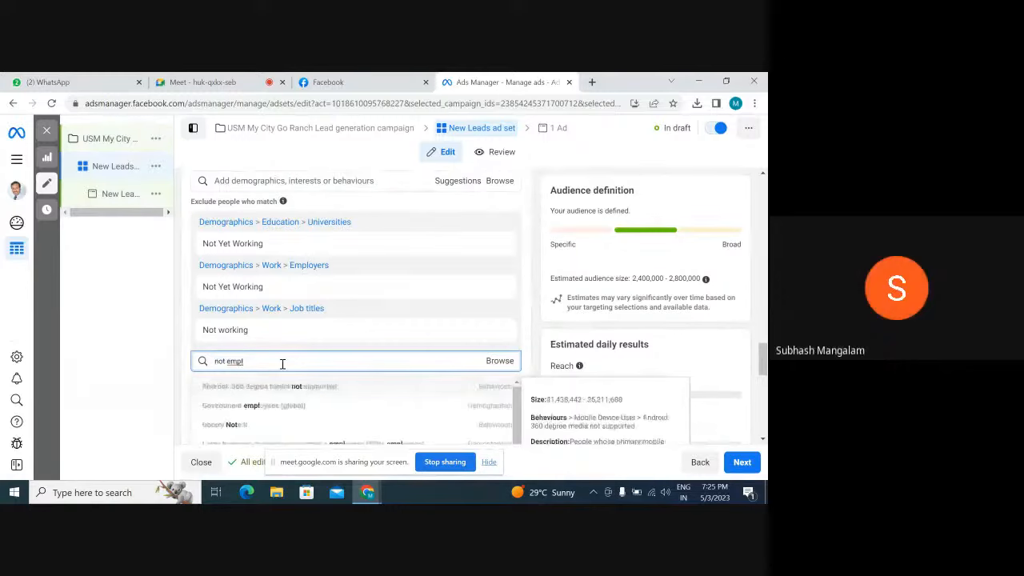
{"action": "key", "text": "BackSpace"}
{"action": "key", "text": "BackSpace"}
{"action": "key", "text": "BackSpace"}
{"action": "key", "text": "BackSpace"}
{"action": "key", "text": "BackSpace"}
{"action": "key", "text": "BackSpace"}
{"action": "key", "text": "BackSpace"}
{"action": "key", "text": "BackSpace"}
{"action": "type", "text": "no"}
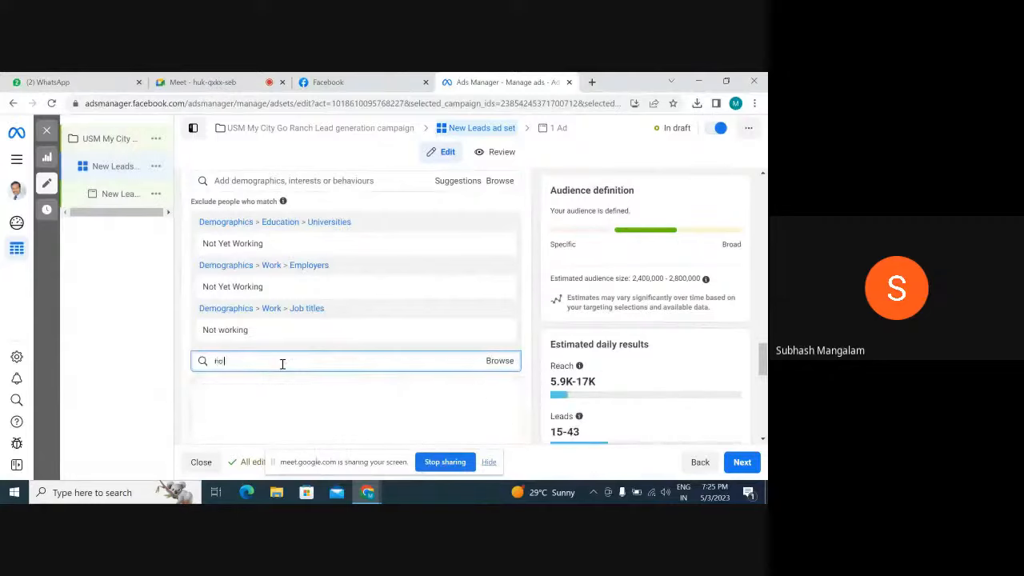
{"action": "type", "text": " emp"}
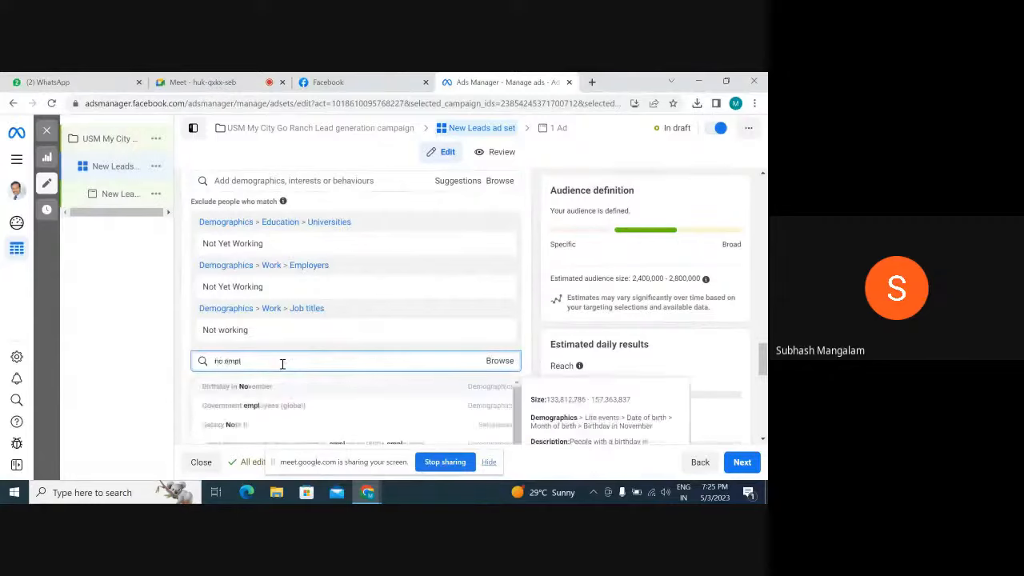
{"action": "type", "text": "l"}
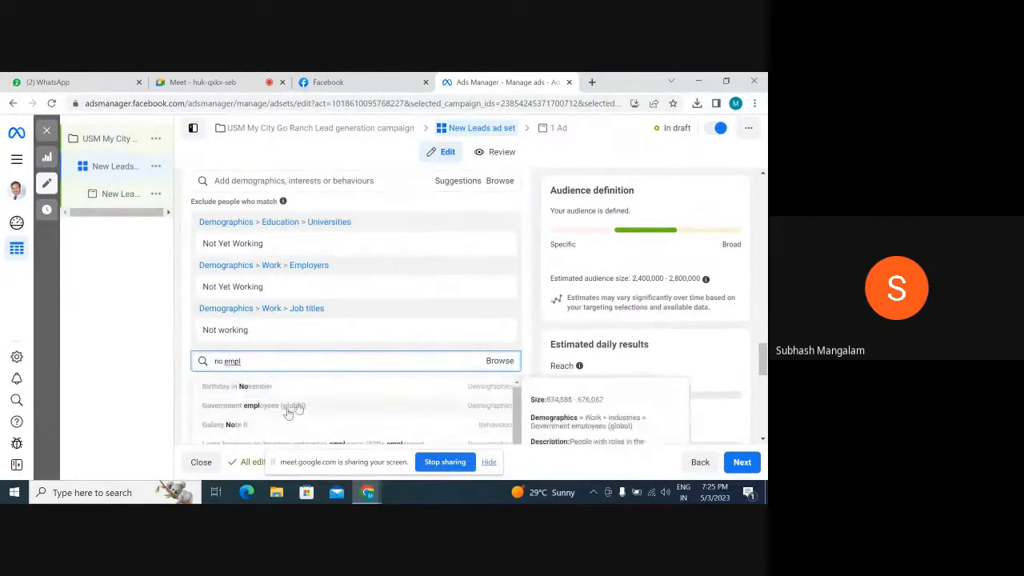
{"action": "key", "text": "BackSpace"}
{"action": "key", "text": "BackSpace"}
{"action": "key", "text": "BackSpace"}
{"action": "key", "text": "BackSpace"}
{"action": "key", "text": "BackSpace"}
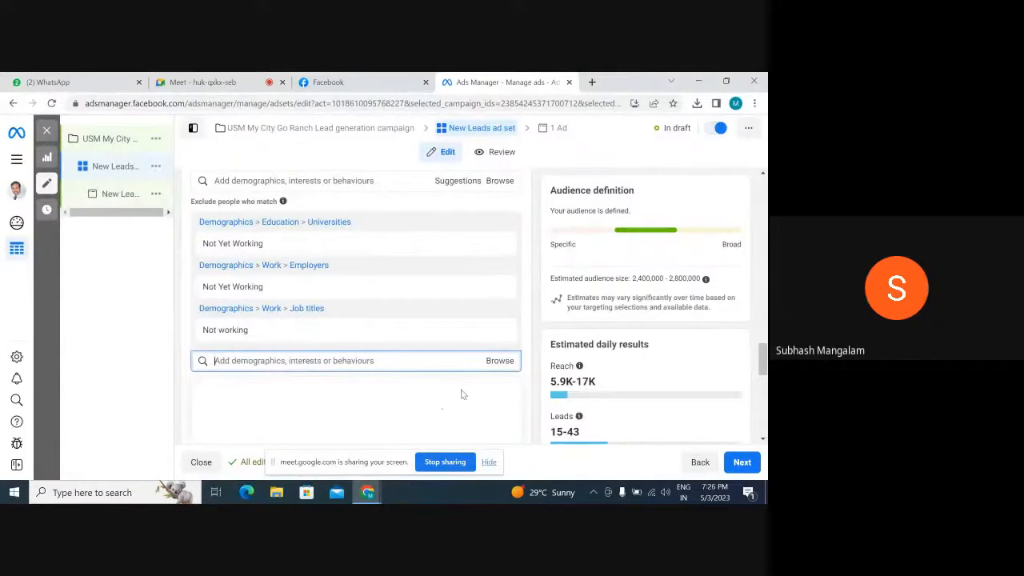
Save the current targeting as a reusable audience under the suggested name
{"action": "scroll", "coordinate": [460, 394], "scroll_direction": "down", "scroll_amount": 3}
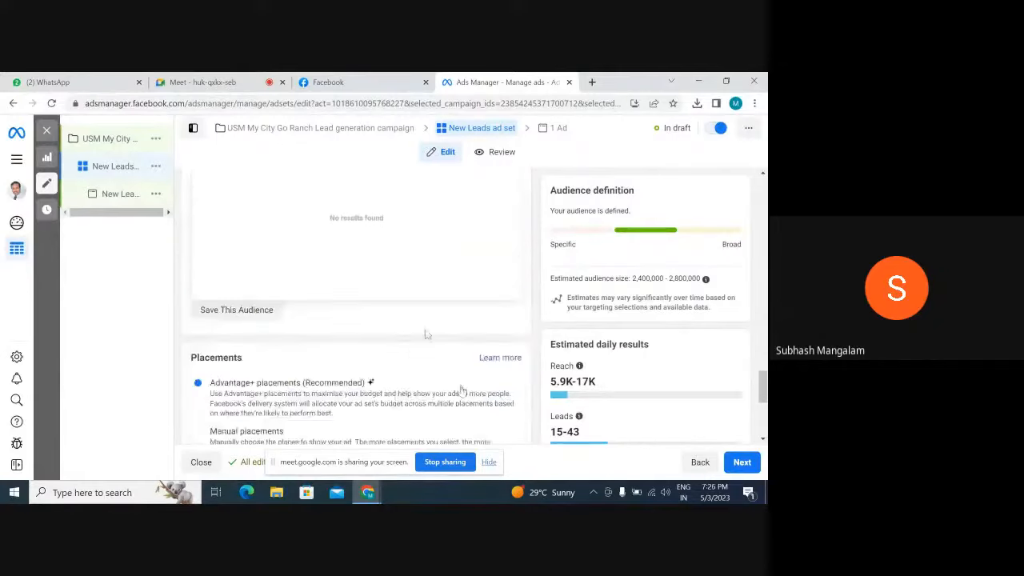
{"action": "scroll", "coordinate": [448, 336], "scroll_direction": "down", "scroll_amount": 1}
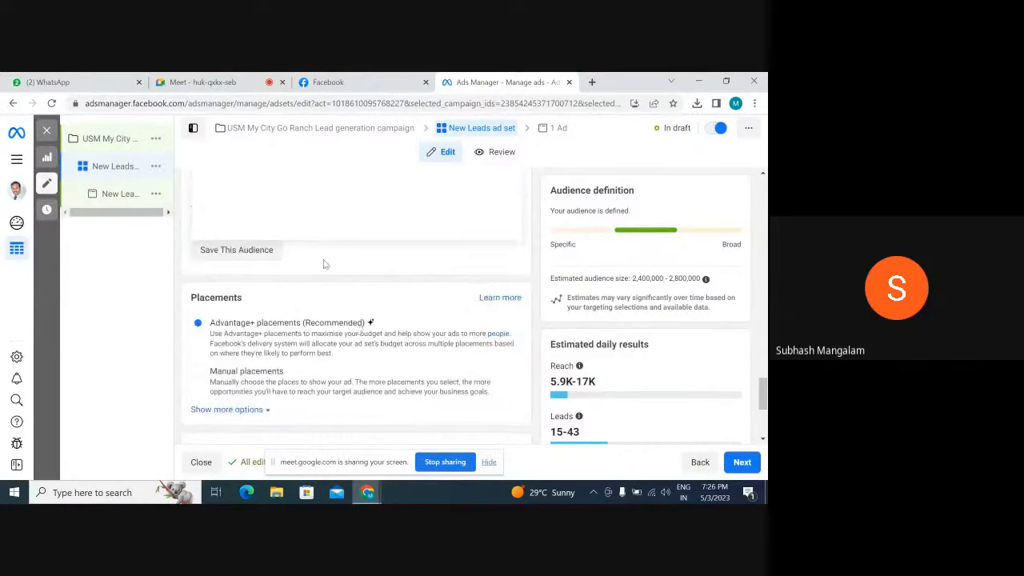
{"action": "scroll", "coordinate": [330, 269], "scroll_direction": "up", "scroll_amount": 2}
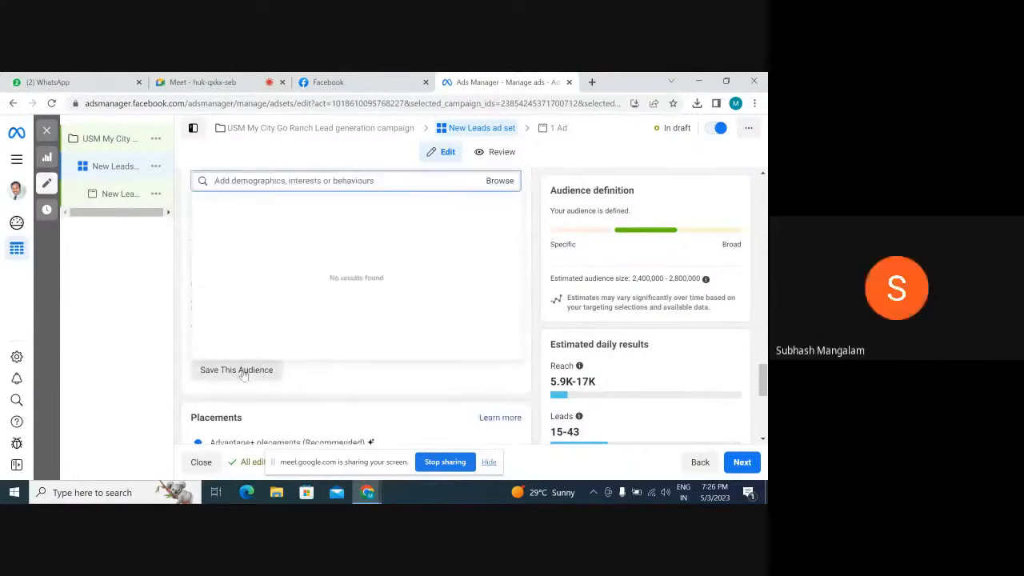
{"action": "left_click", "coordinate": [242, 371]}
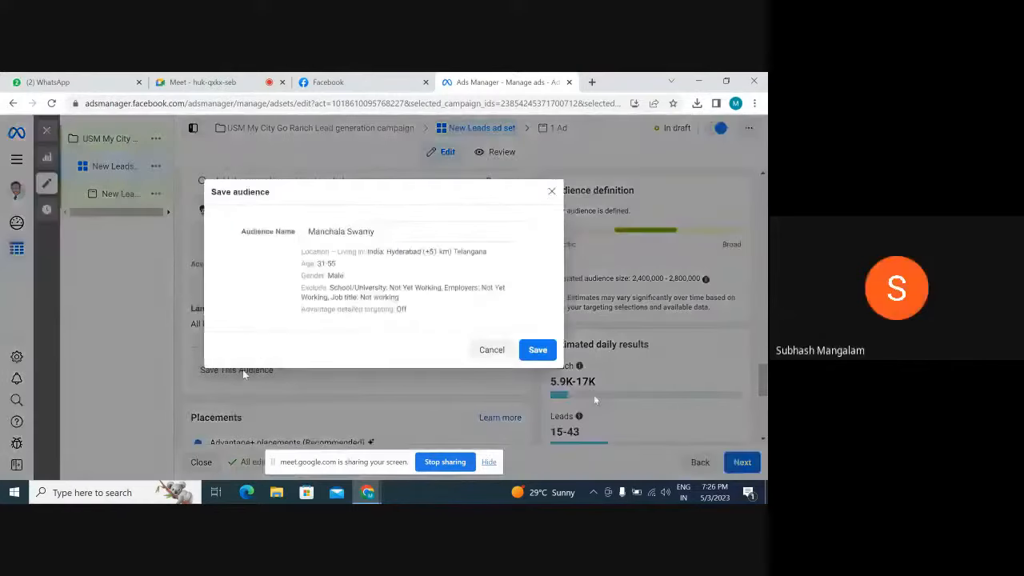
{"action": "left_click", "coordinate": [539, 352]}
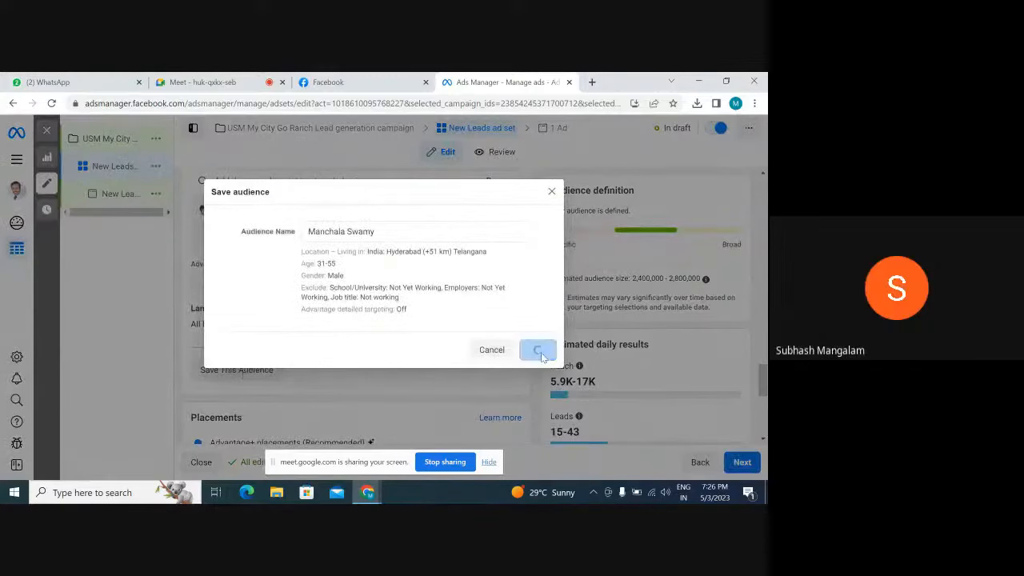
Rename the saved audience "31 to 55 excluded not working" and update it
{"action": "scroll", "coordinate": [541, 356], "scroll_direction": "down", "scroll_amount": 5}
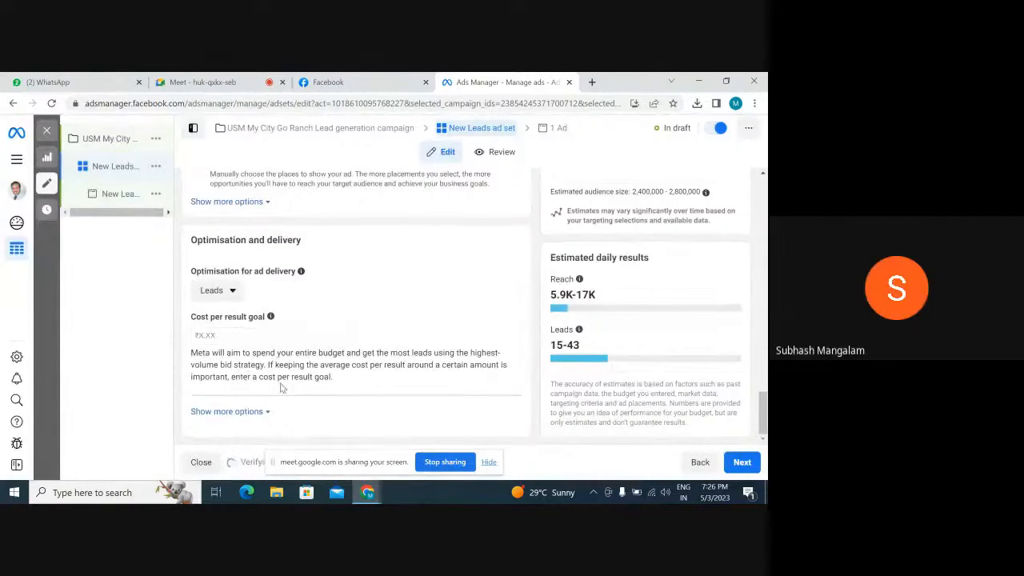
{"action": "scroll", "coordinate": [320, 389], "scroll_direction": "up", "scroll_amount": 4}
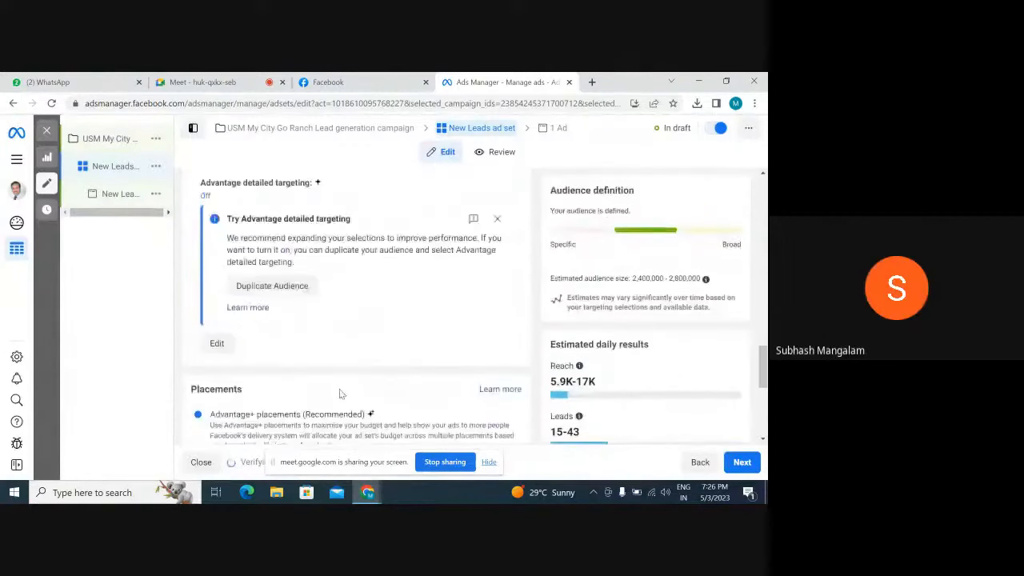
{"action": "left_click", "coordinate": [218, 343]}
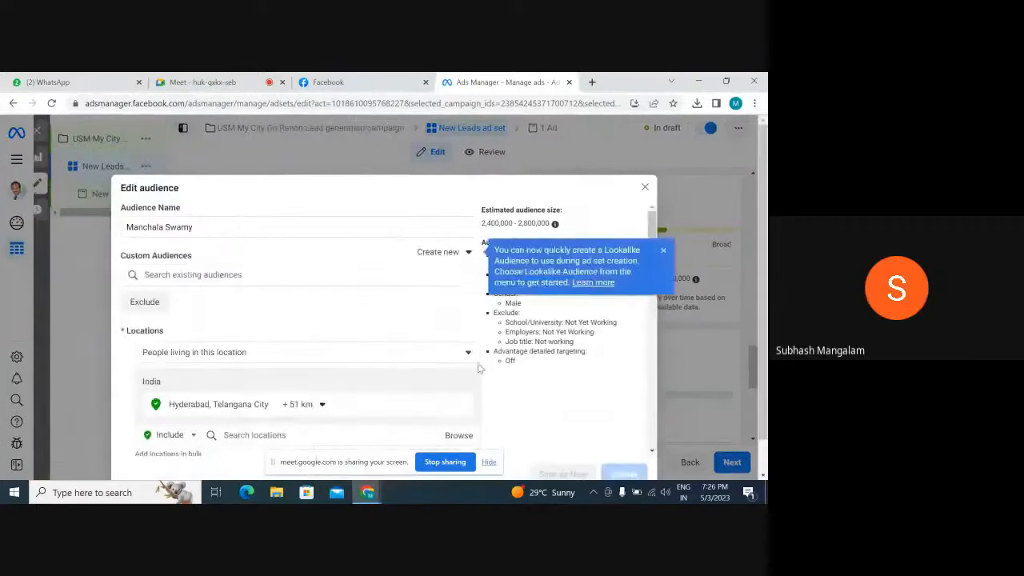
{"action": "left_click_drag", "start_coordinate": [198, 227], "coordinate": [124, 229]}
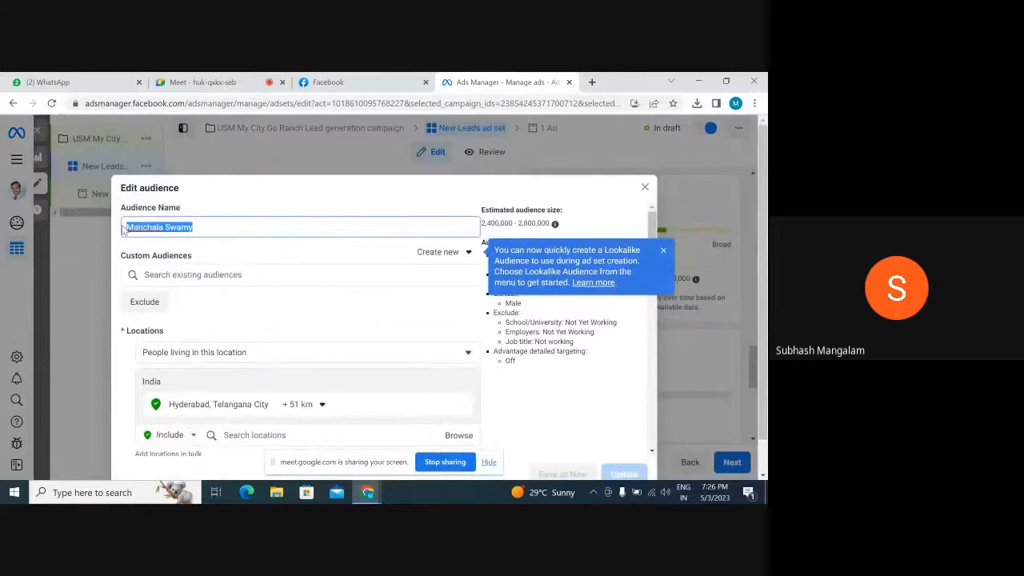
{"action": "type", "text": "31 "}
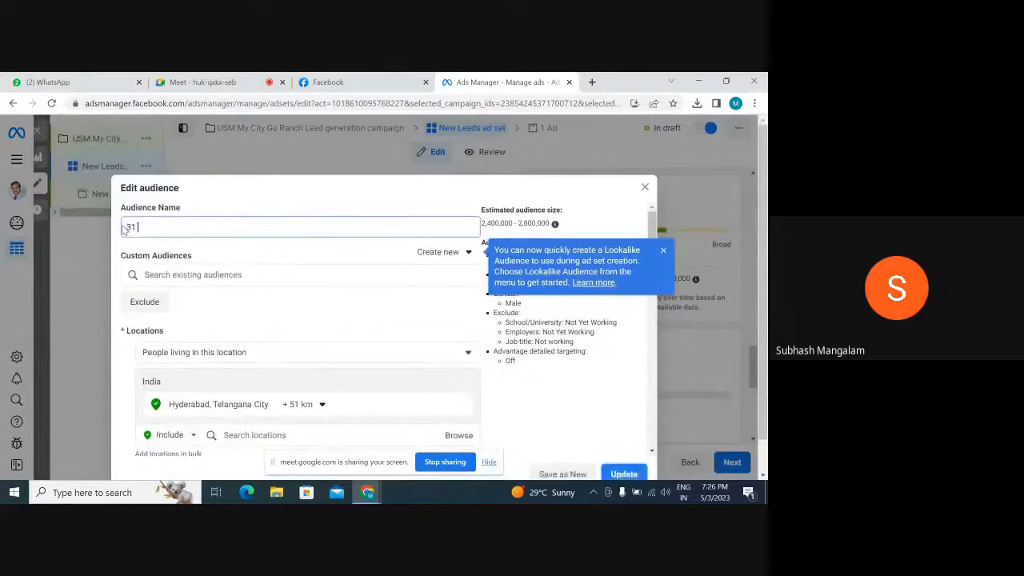
{"action": "type", "text": "to 55"}
{"action": "type", "text": " wo"}
{"action": "key", "text": "BackSpace"}
{"action": "key", "text": "BackSpace"}
{"action": "type", "text": "ex"}
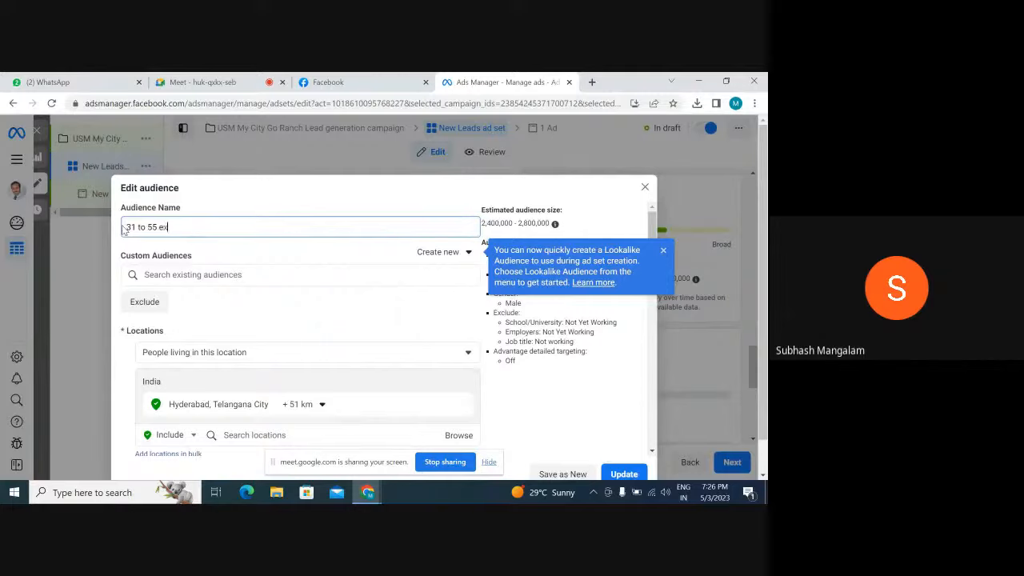
{"action": "type", "text": "cluded not working"}
{"action": "scroll", "coordinate": [359, 310], "scroll_direction": "down", "scroll_amount": 2}
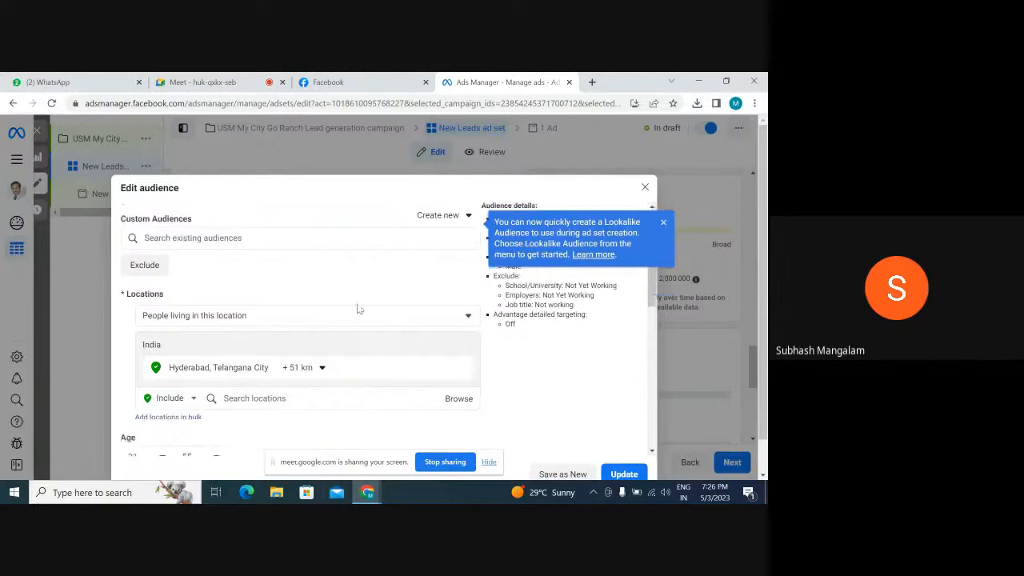
{"action": "left_click", "coordinate": [636, 474]}
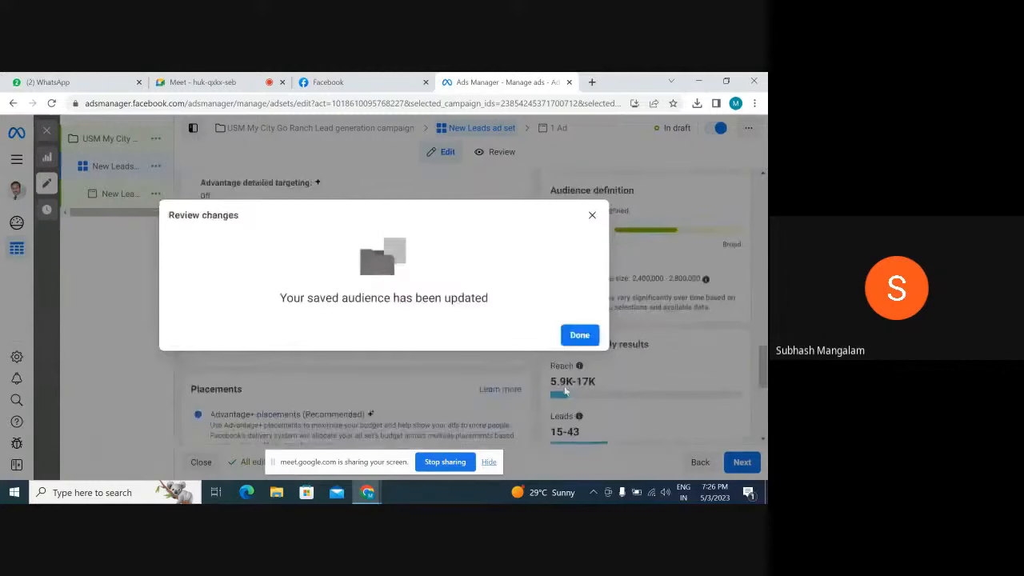
{"action": "left_click", "coordinate": [580, 335]}
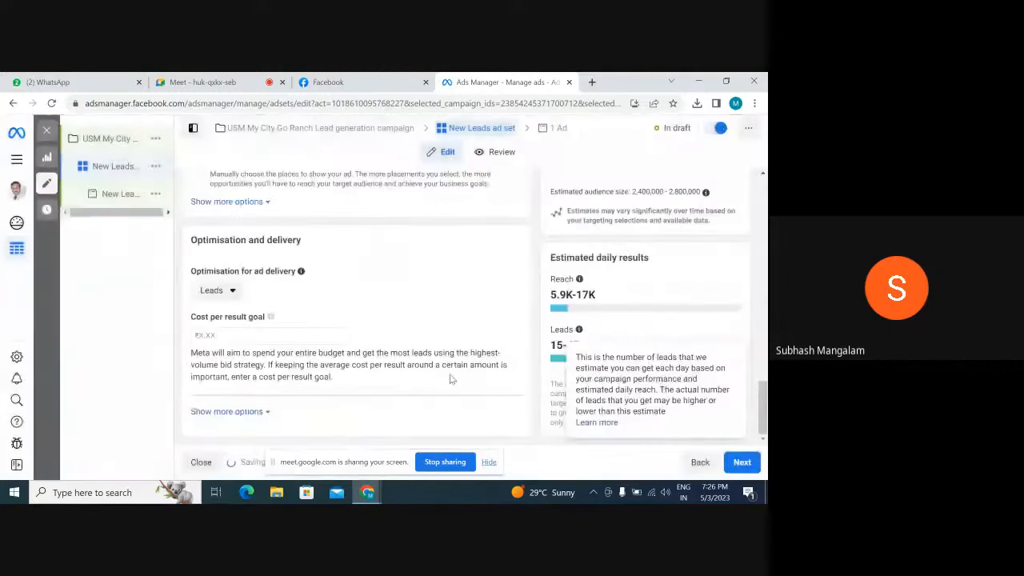
Switch the ad set to manual placements and remove the Audience Network and Instagram platforms
{"action": "scroll", "coordinate": [404, 387], "scroll_direction": "down", "scroll_amount": 3}
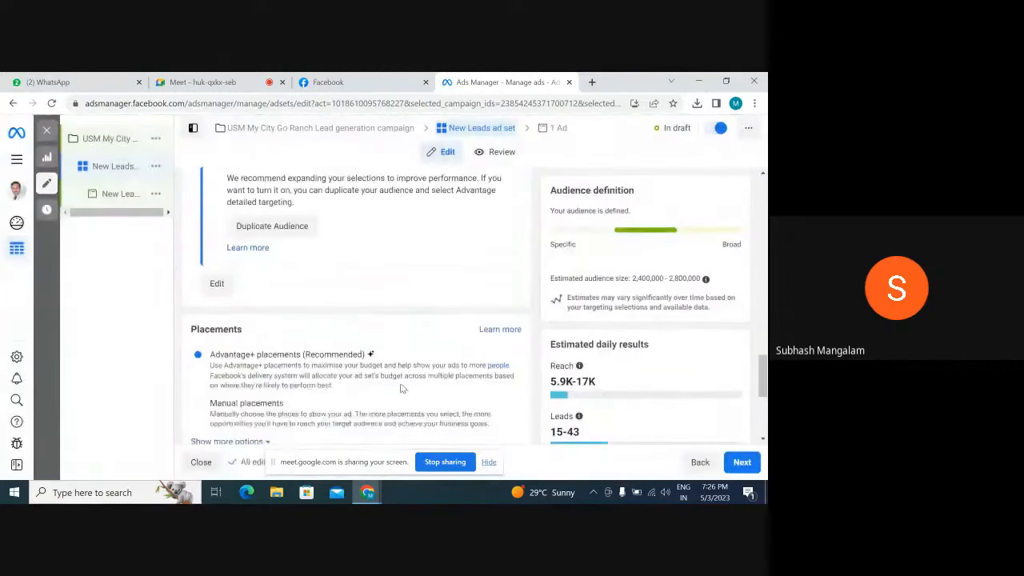
{"action": "left_click", "coordinate": [198, 283]}
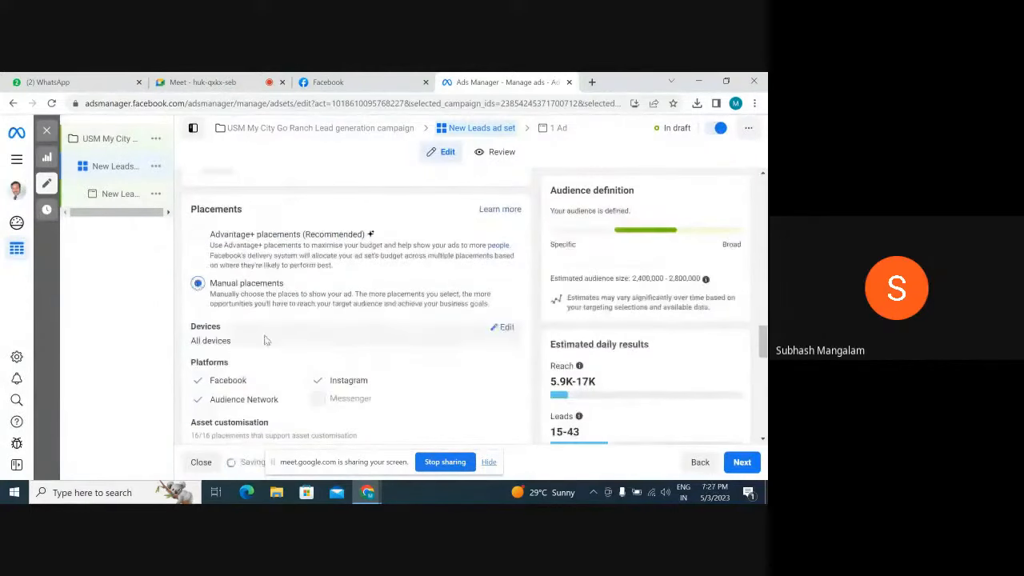
{"action": "scroll", "coordinate": [243, 384], "scroll_direction": "down", "scroll_amount": 1}
{"action": "left_click", "coordinate": [200, 339]}
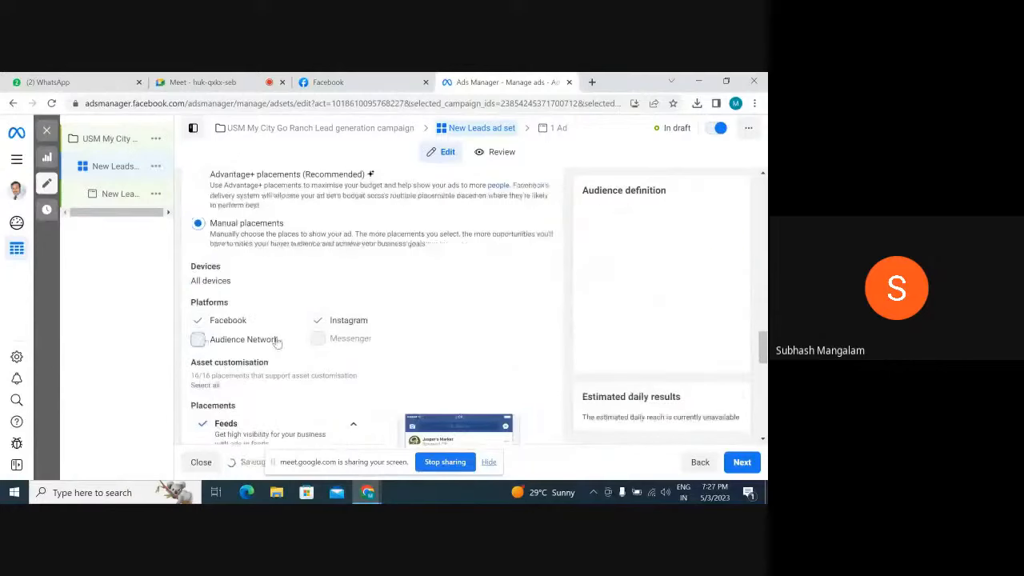
{"action": "left_click", "coordinate": [319, 321]}
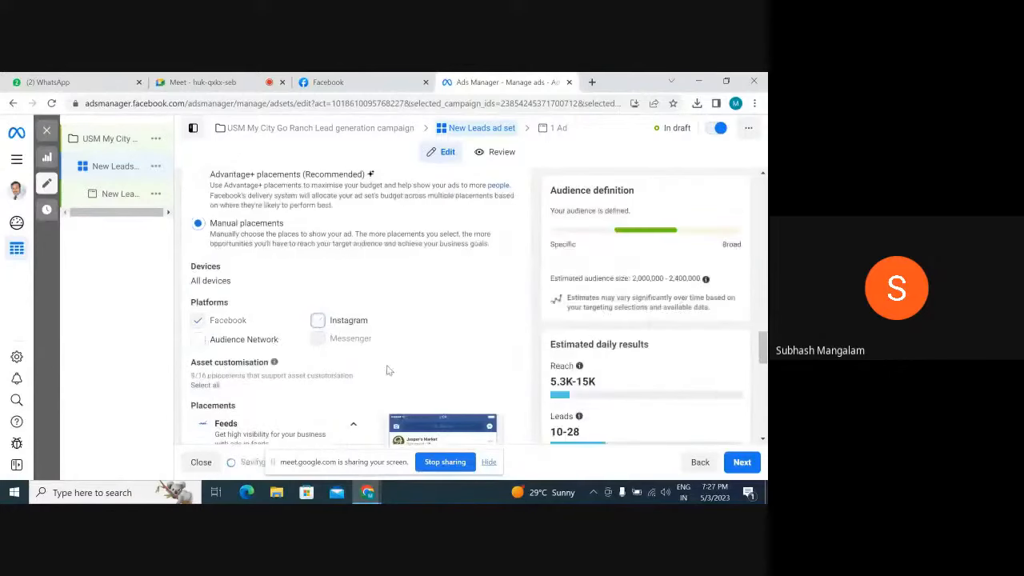
Expand the Feeds placements and exclude Facebook Marketplace and Facebook video feeds, keeping Facebook Feed
{"action": "scroll", "coordinate": [381, 362], "scroll_direction": "down", "scroll_amount": 1}
{"action": "scroll", "coordinate": [381, 362], "scroll_direction": "down", "scroll_amount": 3}
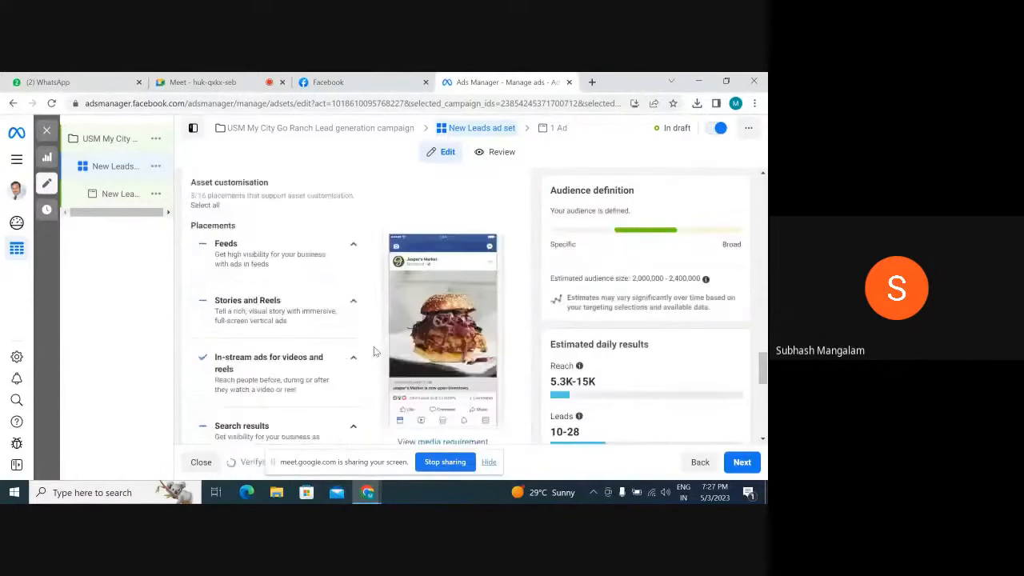
{"action": "left_click", "coordinate": [353, 244]}
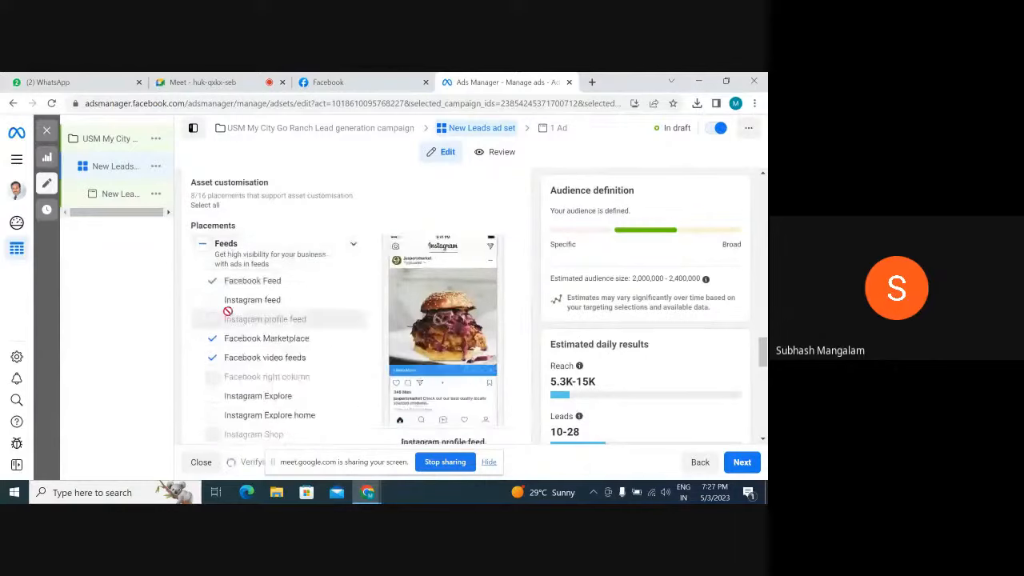
{"action": "left_click", "coordinate": [212, 340]}
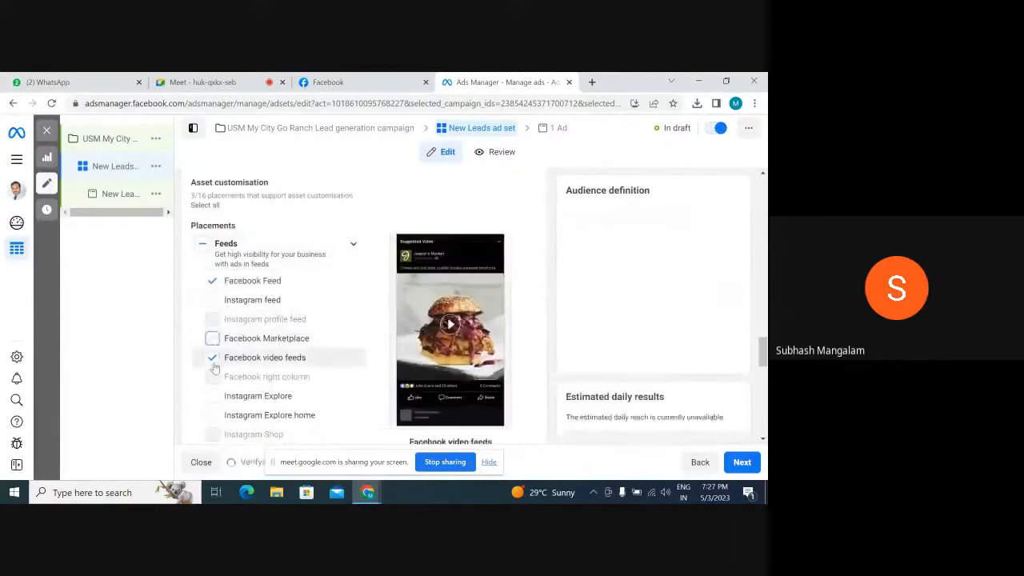
{"action": "left_click", "coordinate": [212, 360]}
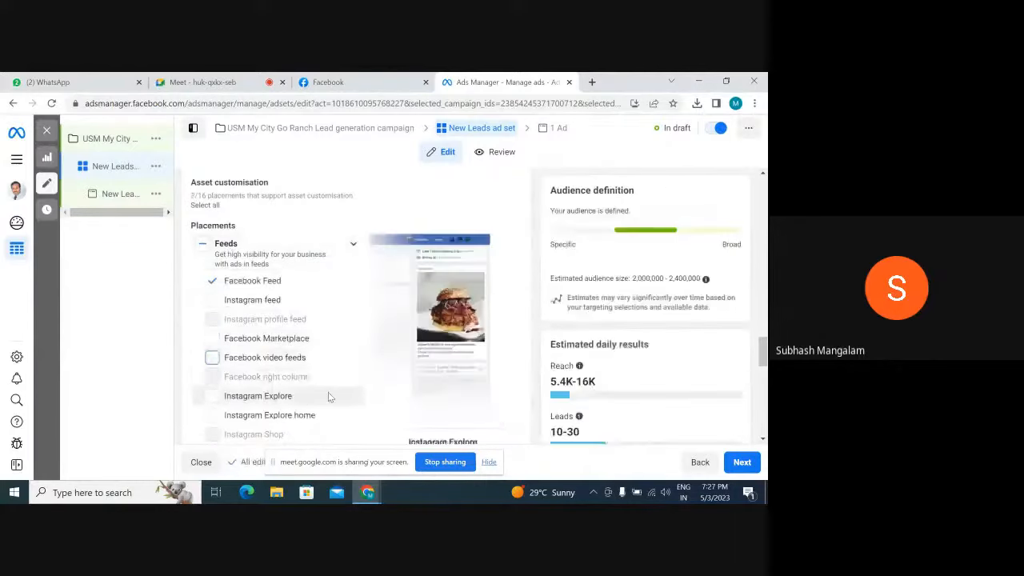
Include Facebook video feeds in the placements again and exclude Facebook Stories, Facebook Reels and in-stream ads for videos and reels
{"action": "left_click", "coordinate": [210, 359]}
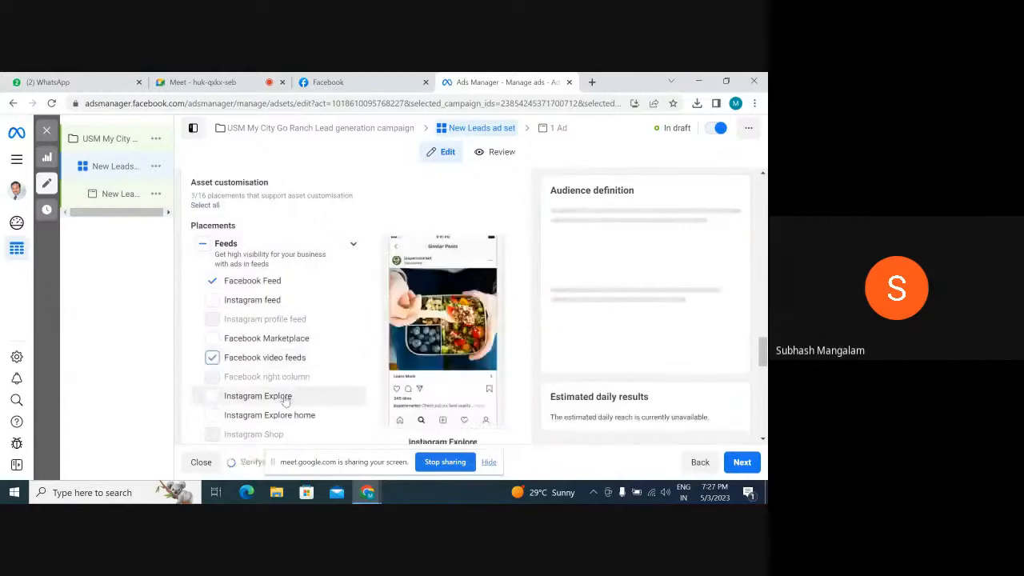
{"action": "scroll", "coordinate": [344, 394], "scroll_direction": "down", "scroll_amount": 3}
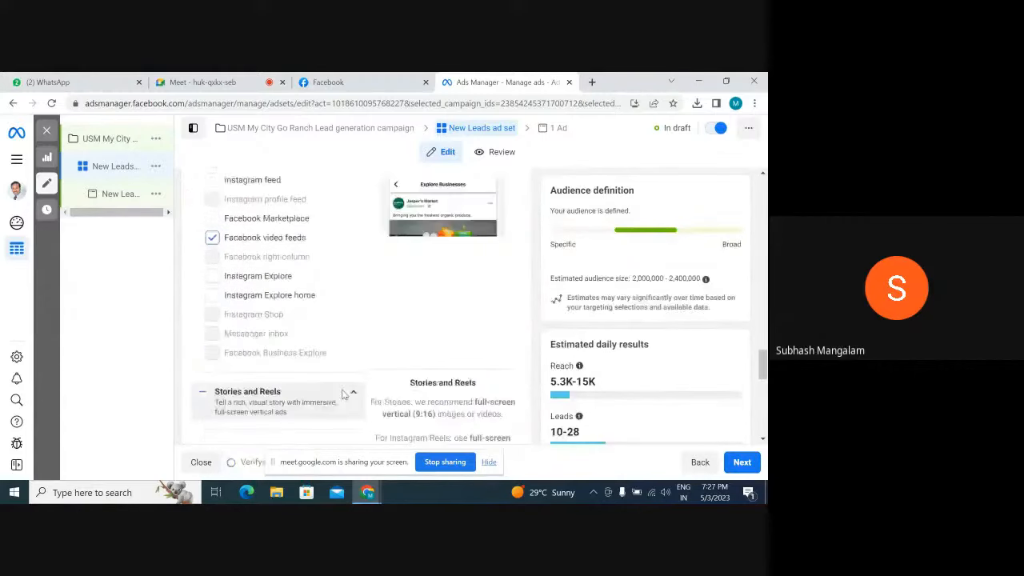
{"action": "left_click", "coordinate": [352, 392]}
{"action": "scroll", "coordinate": [344, 384], "scroll_direction": "down", "scroll_amount": 5}
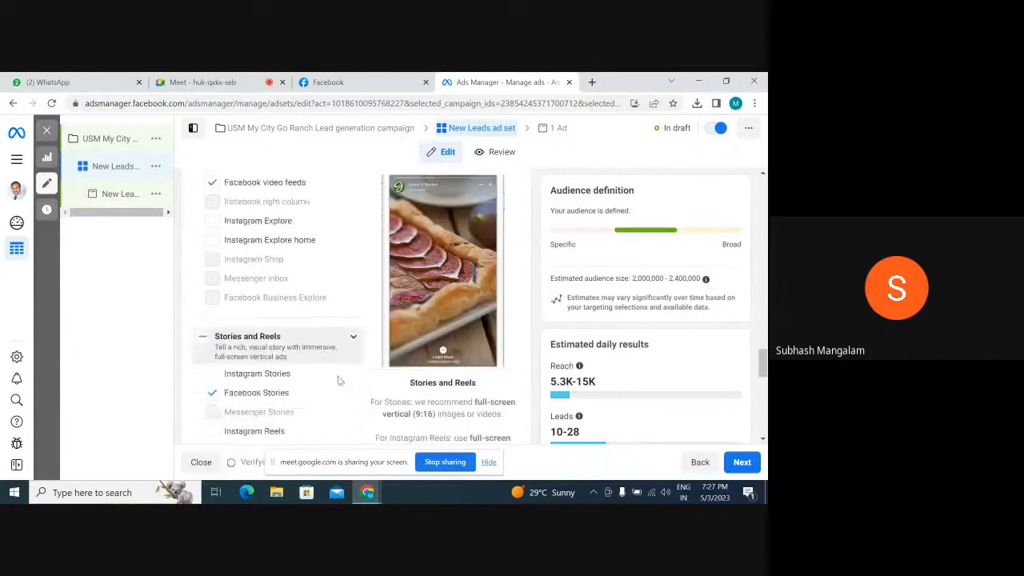
{"action": "left_click", "coordinate": [213, 270]}
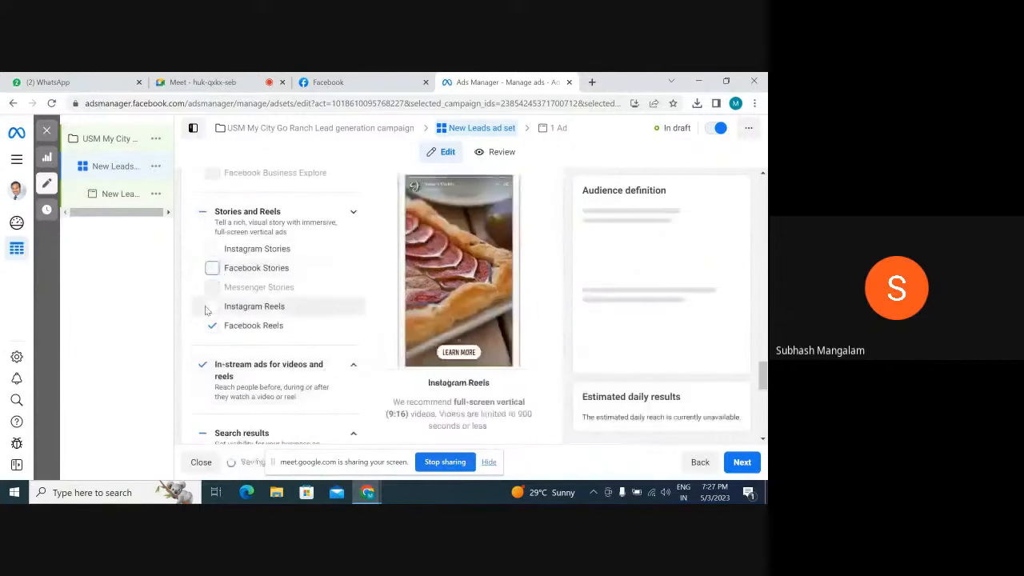
{"action": "left_click", "coordinate": [213, 326]}
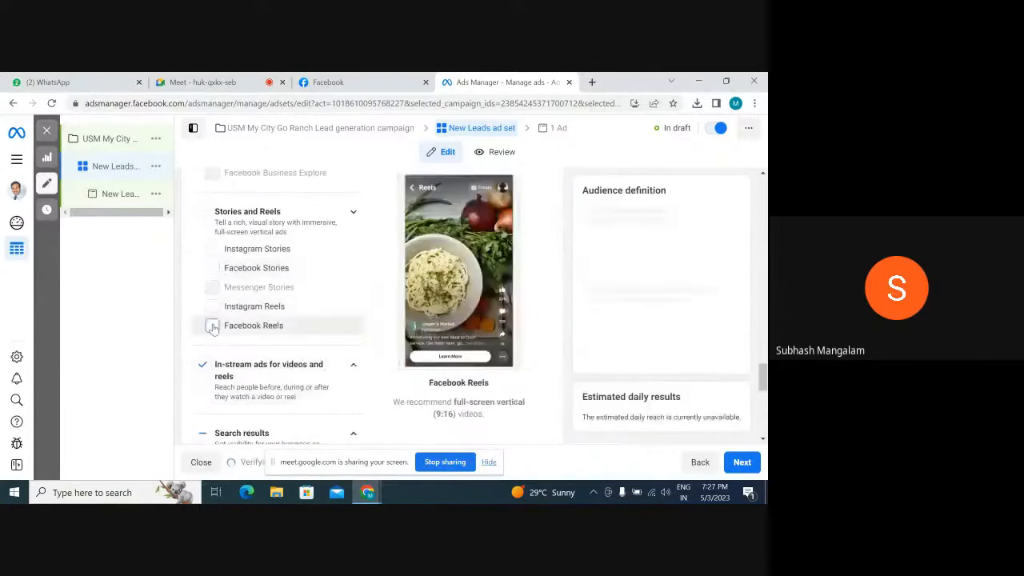
{"action": "left_click", "coordinate": [203, 368]}
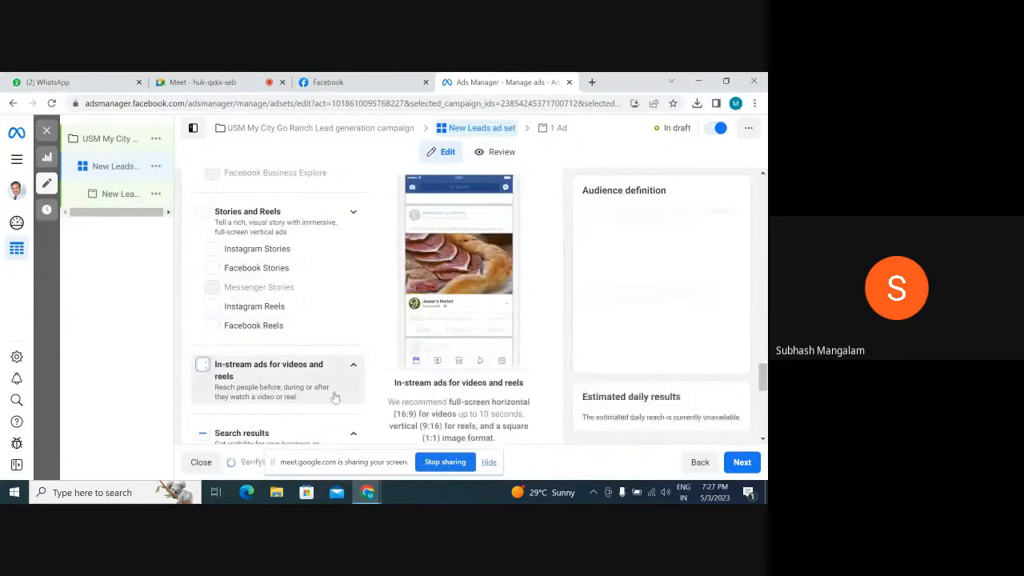
{"action": "scroll", "coordinate": [228, 344], "scroll_direction": "down", "scroll_amount": 2}
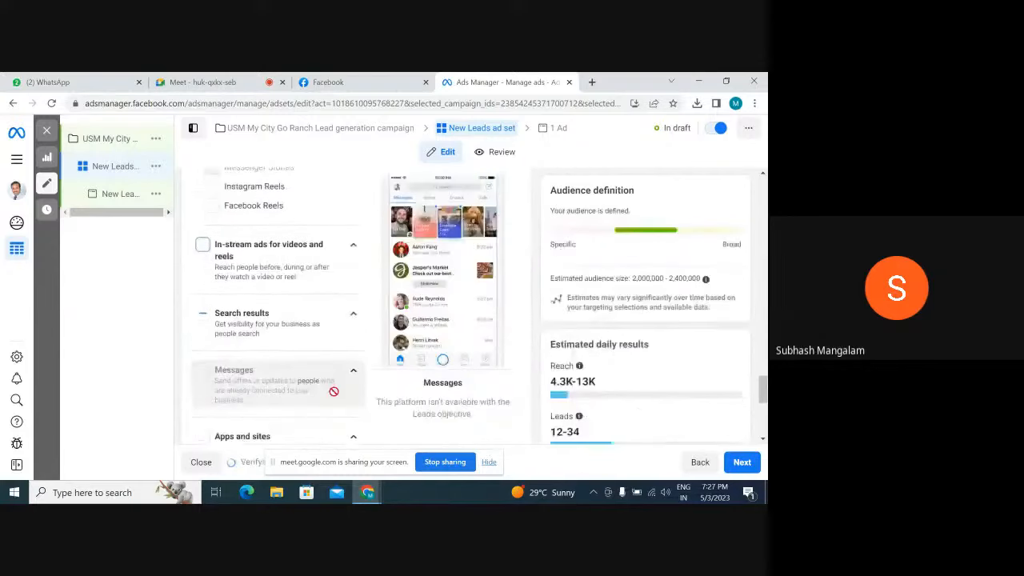
Try excluding Facebook search results from the Search results placements, and include them again
{"action": "left_click", "coordinate": [353, 314]}
{"action": "left_click", "coordinate": [209, 352]}
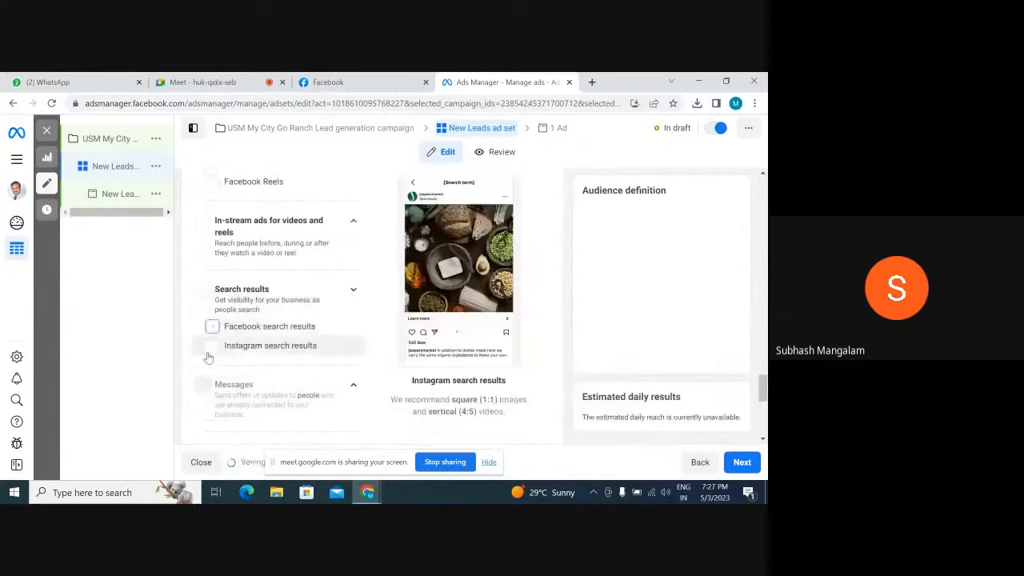
{"action": "scroll", "coordinate": [338, 369], "scroll_direction": "down", "scroll_amount": 3}
{"action": "scroll", "coordinate": [338, 369], "scroll_direction": "up", "scroll_amount": 2}
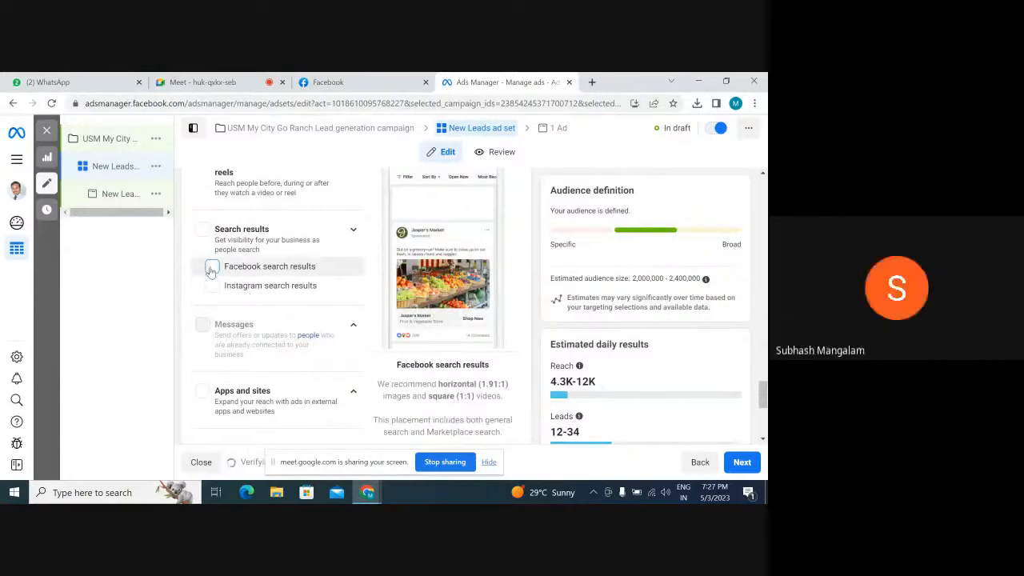
{"action": "left_click", "coordinate": [212, 267]}
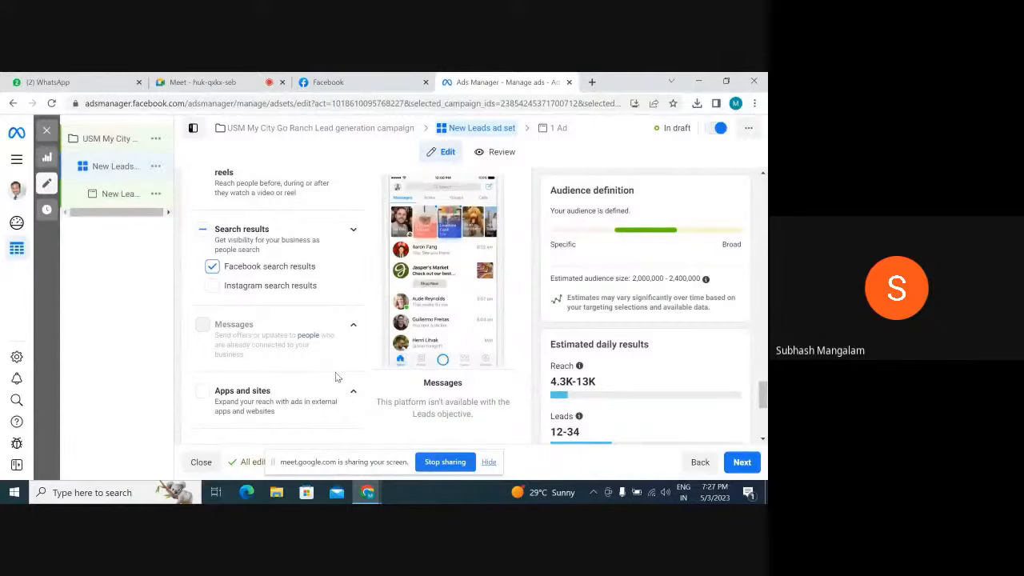
Finish the ad set and continue to the settings of the New Leads ad
{"action": "scroll", "coordinate": [336, 371], "scroll_direction": "down", "scroll_amount": 1}
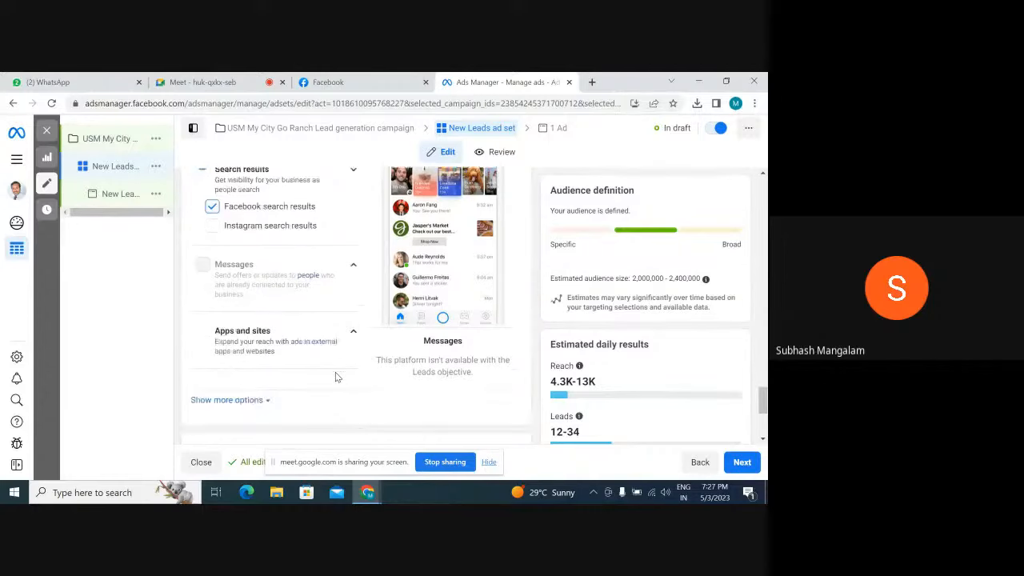
{"action": "scroll", "coordinate": [335, 376], "scroll_direction": "down", "scroll_amount": 3}
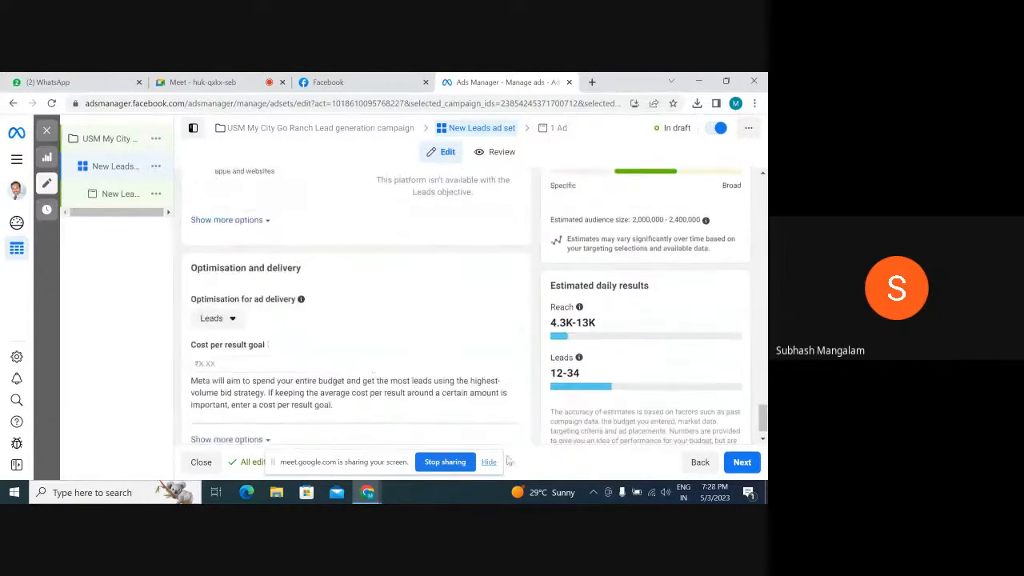
{"action": "left_click", "coordinate": [743, 461]}
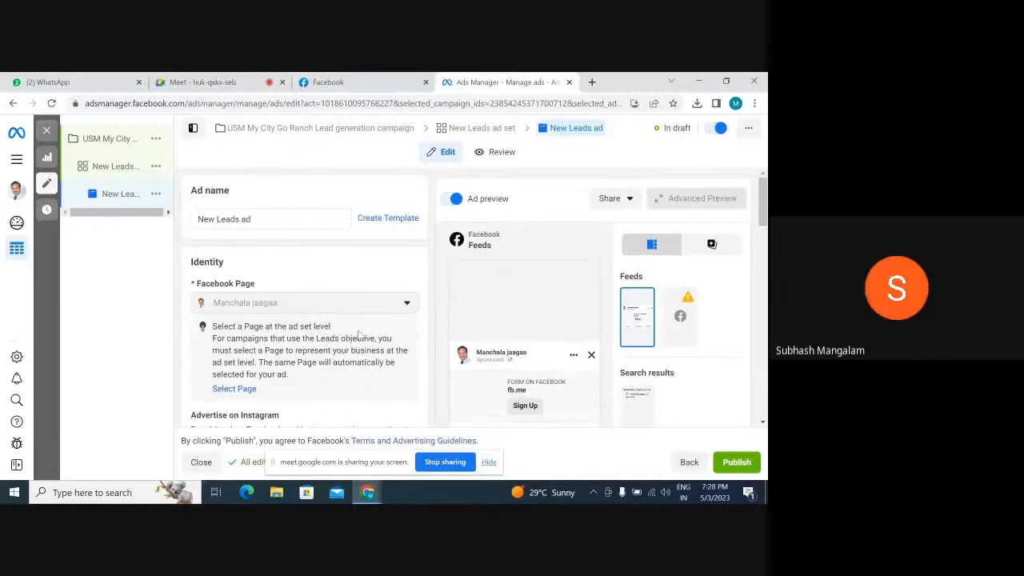
Choose the GR.mp4 video with the turquoise thumbnail from the account media for the ad and continue to its placement crops
{"action": "scroll", "coordinate": [360, 336], "scroll_direction": "down", "scroll_amount": 2}
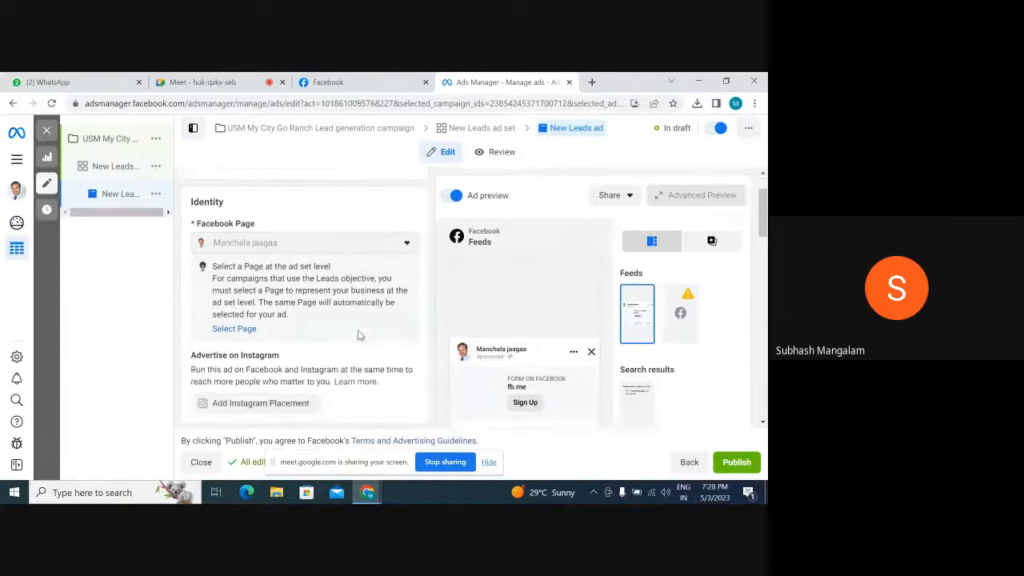
{"action": "scroll", "coordinate": [360, 336], "scroll_direction": "up", "scroll_amount": 2}
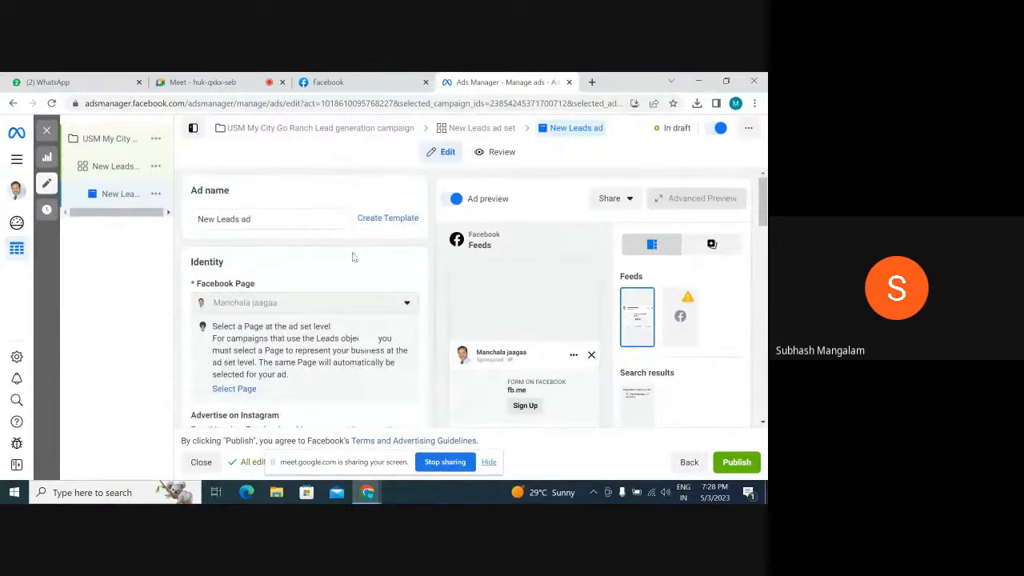
{"action": "scroll", "coordinate": [352, 264], "scroll_direction": "down", "scroll_amount": 3}
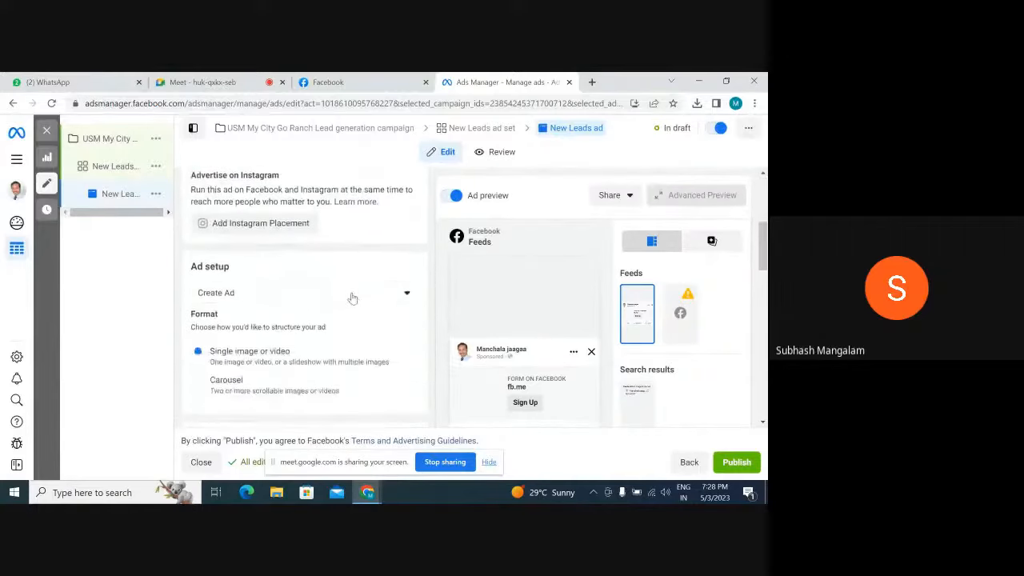
{"action": "scroll", "coordinate": [352, 298], "scroll_direction": "down", "scroll_amount": 2}
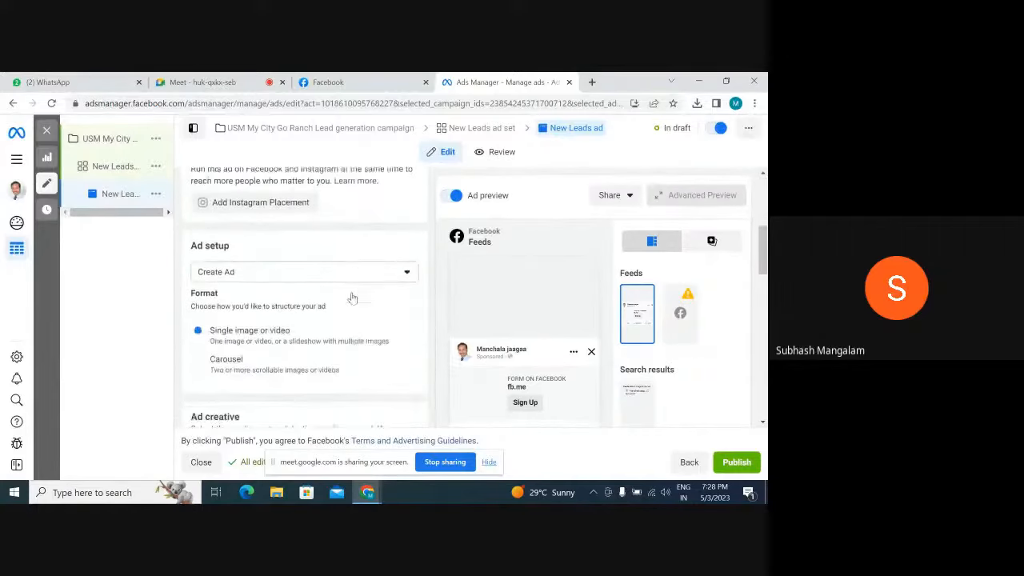
{"action": "scroll", "coordinate": [352, 298], "scroll_direction": "down", "scroll_amount": 1}
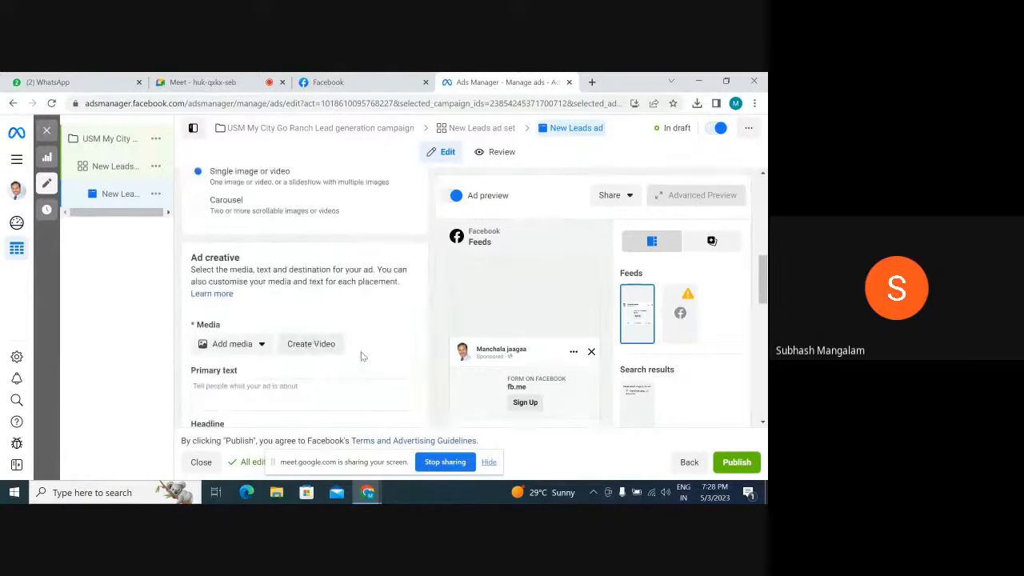
{"action": "scroll", "coordinate": [361, 356], "scroll_direction": "down", "scroll_amount": 1}
{"action": "left_click", "coordinate": [225, 290]}
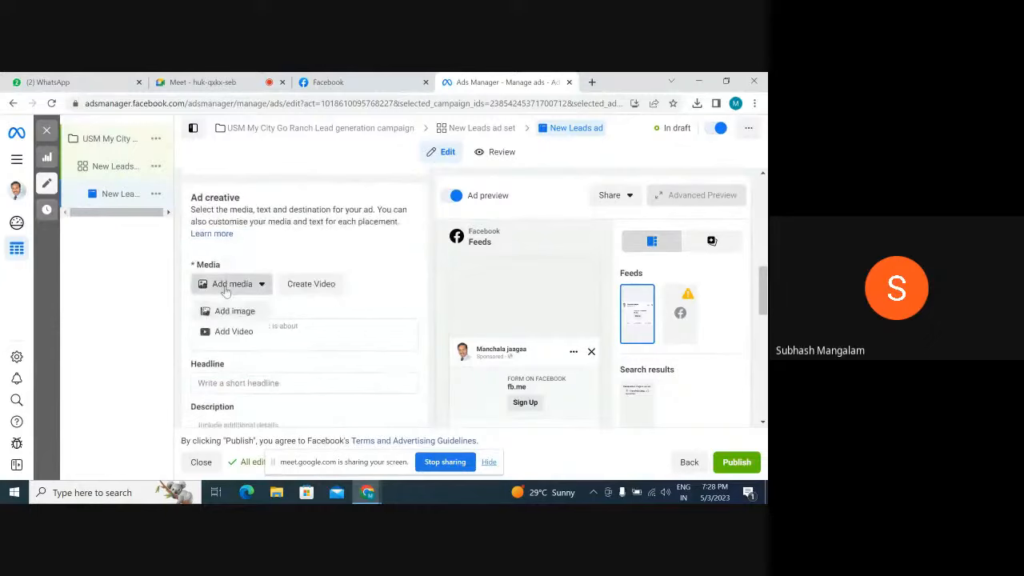
{"action": "left_click", "coordinate": [236, 331]}
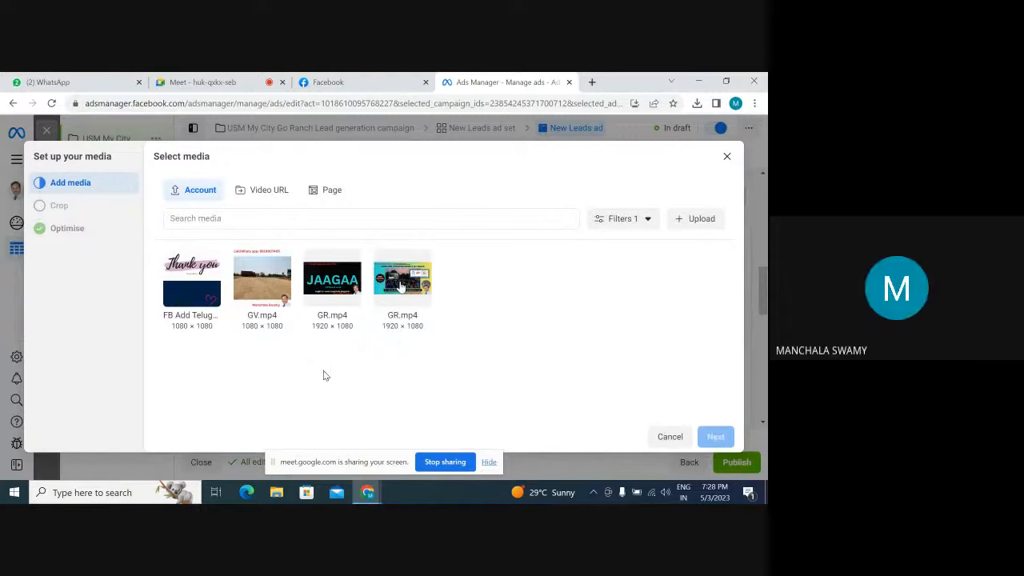
{"action": "left_click", "coordinate": [400, 284]}
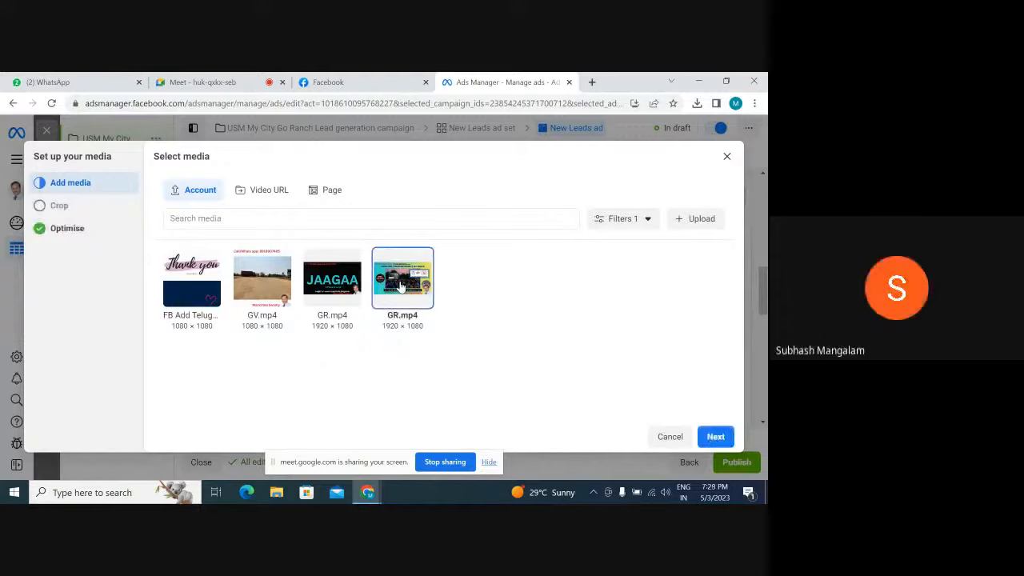
{"action": "left_click", "coordinate": [715, 437]}
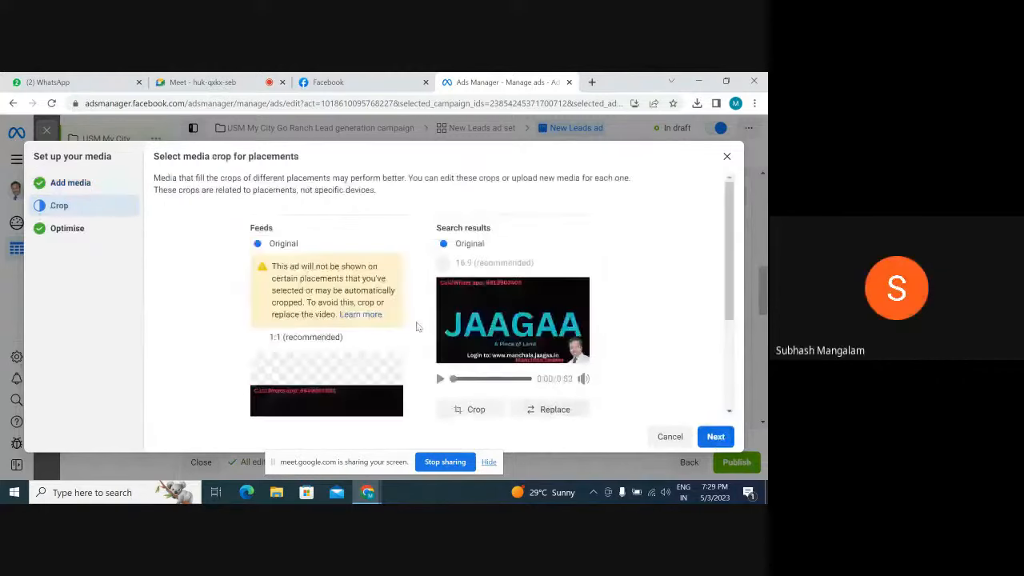
Preview the video in the 1:1 Feeds crop and complete the media setup with standard enhancements on
{"action": "scroll", "coordinate": [448, 325], "scroll_direction": "down", "scroll_amount": 2}
{"action": "left_click", "coordinate": [318, 315]}
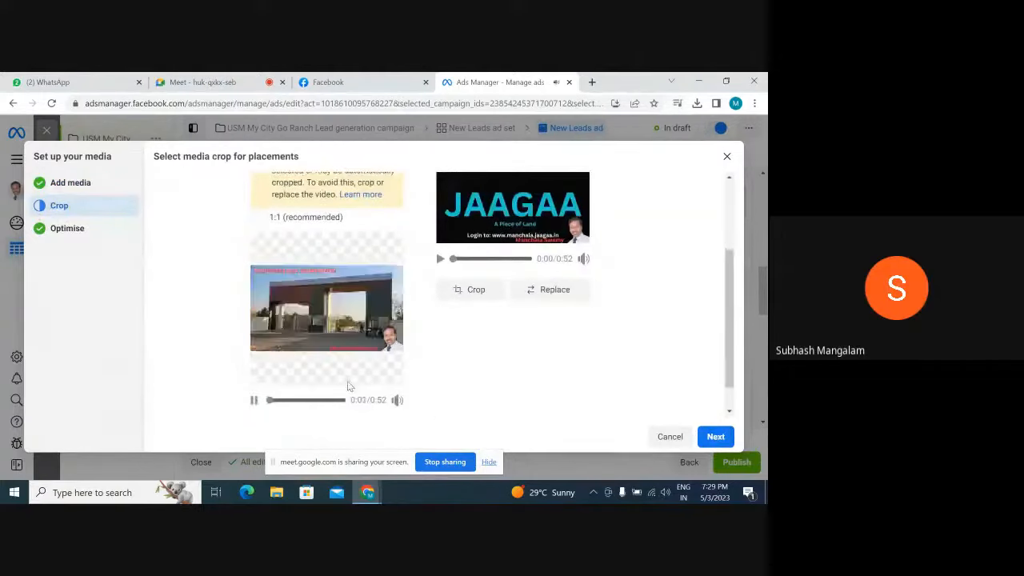
{"action": "left_click", "coordinate": [254, 400]}
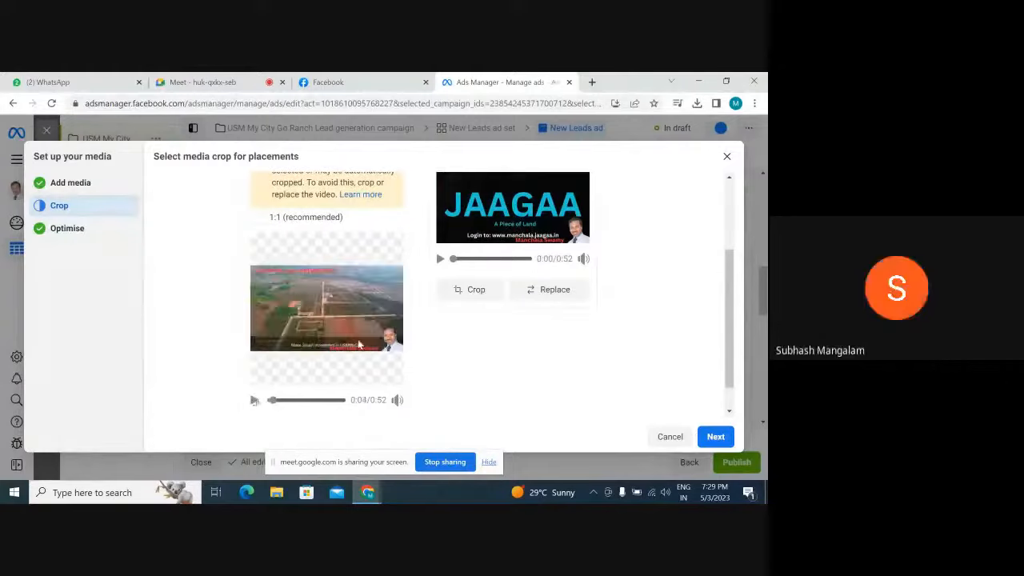
{"action": "left_click", "coordinate": [715, 440]}
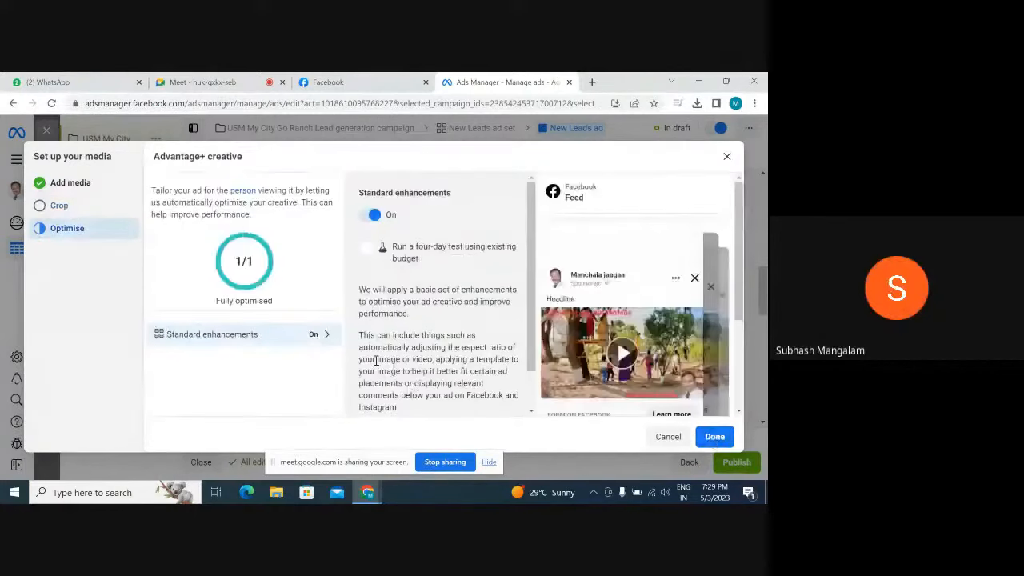
{"action": "left_click", "coordinate": [715, 435]}
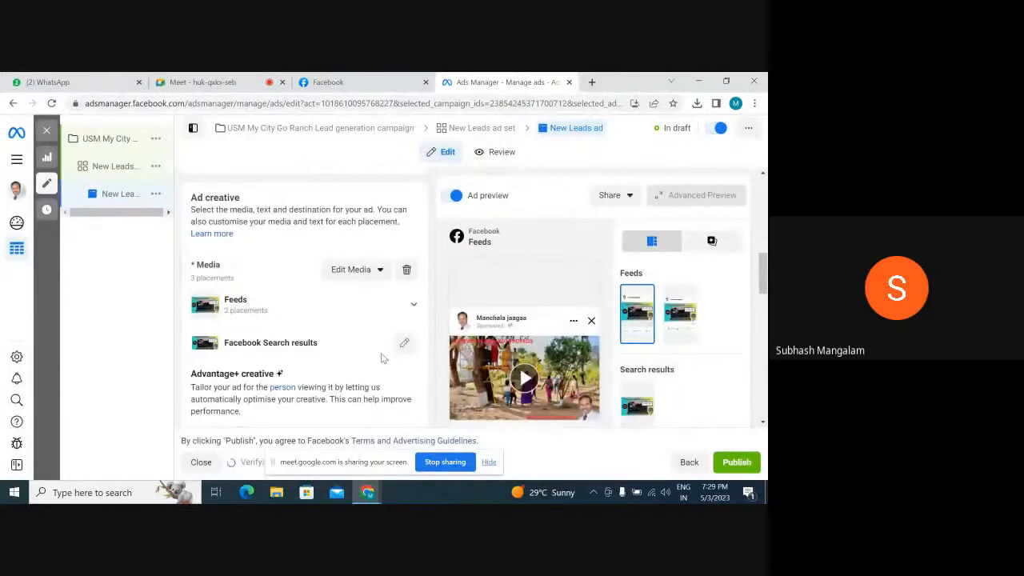
Open Ads Manager in a new browser tab and open the existing Go Ranch campaign for editing
{"action": "scroll", "coordinate": [383, 358], "scroll_direction": "down", "scroll_amount": 5}
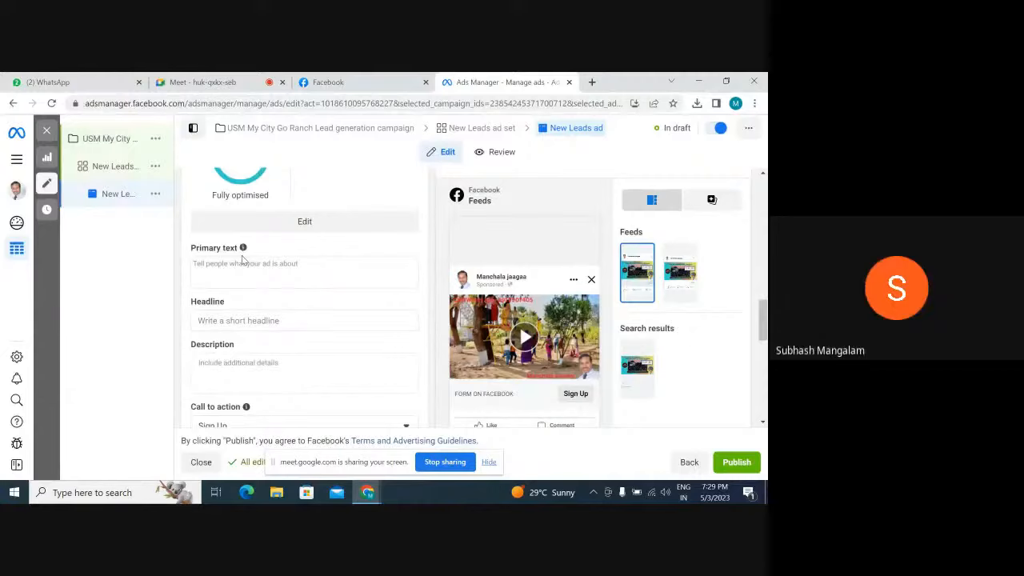
{"action": "left_click", "coordinate": [592, 81]}
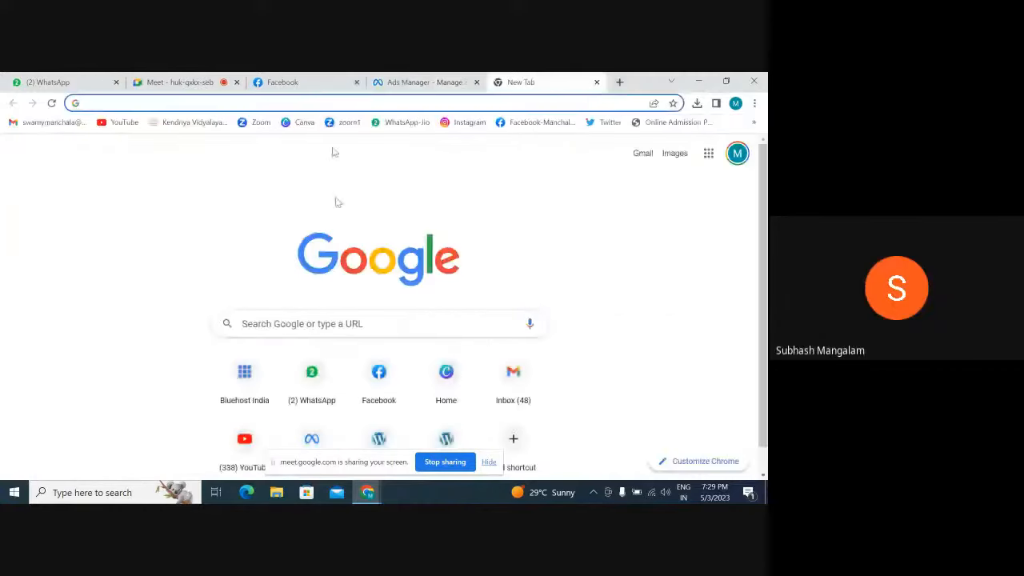
{"action": "left_click", "coordinate": [303, 102]}
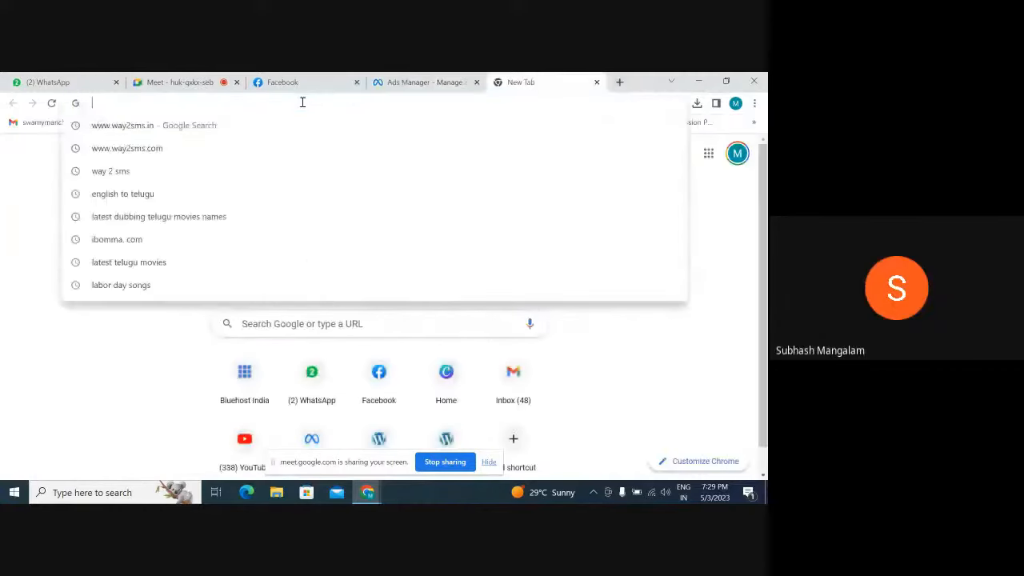
{"action": "type", "text": "facebook.com/adsmanager"}
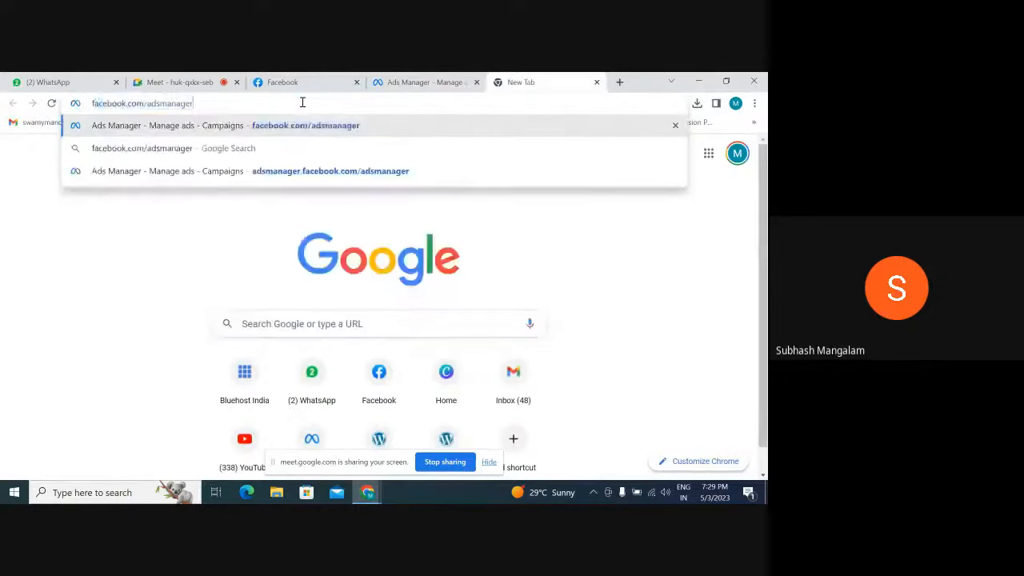
{"action": "key", "text": "Return"}
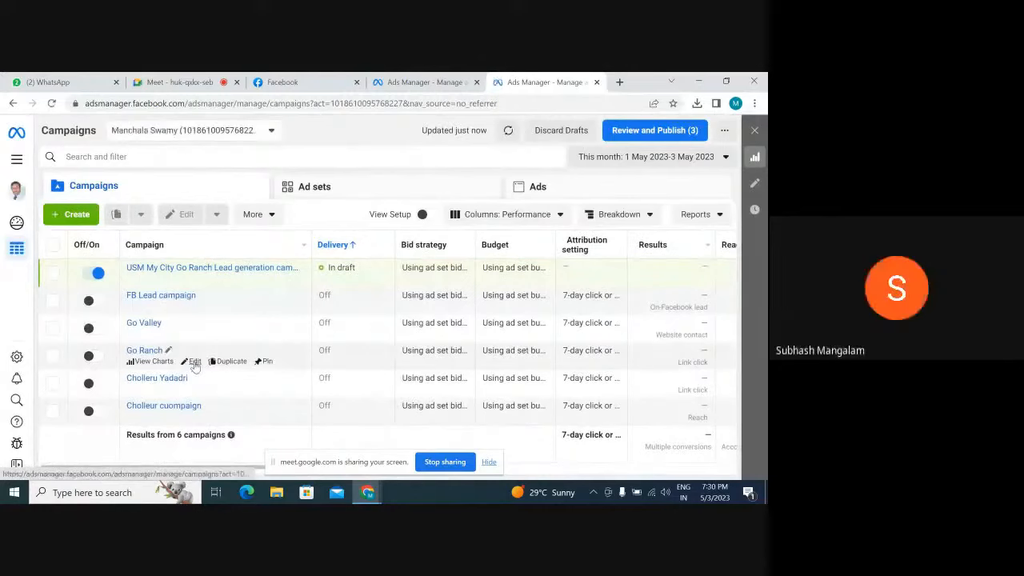
{"action": "left_click", "coordinate": [193, 361]}
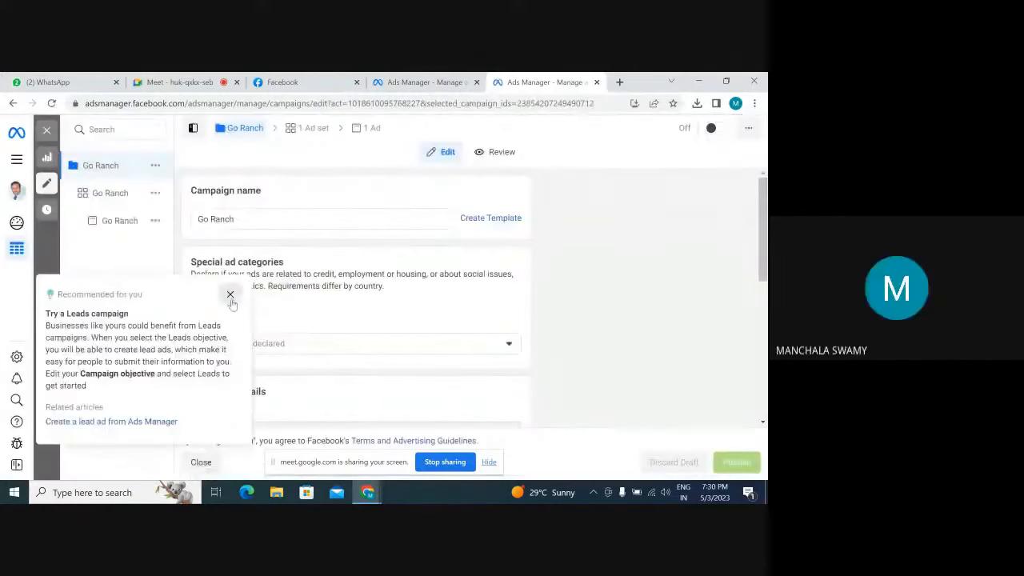
Look over the Go Ranch campaign's settings and open its ad set
{"action": "scroll", "coordinate": [326, 327], "scroll_direction": "down", "scroll_amount": 5}
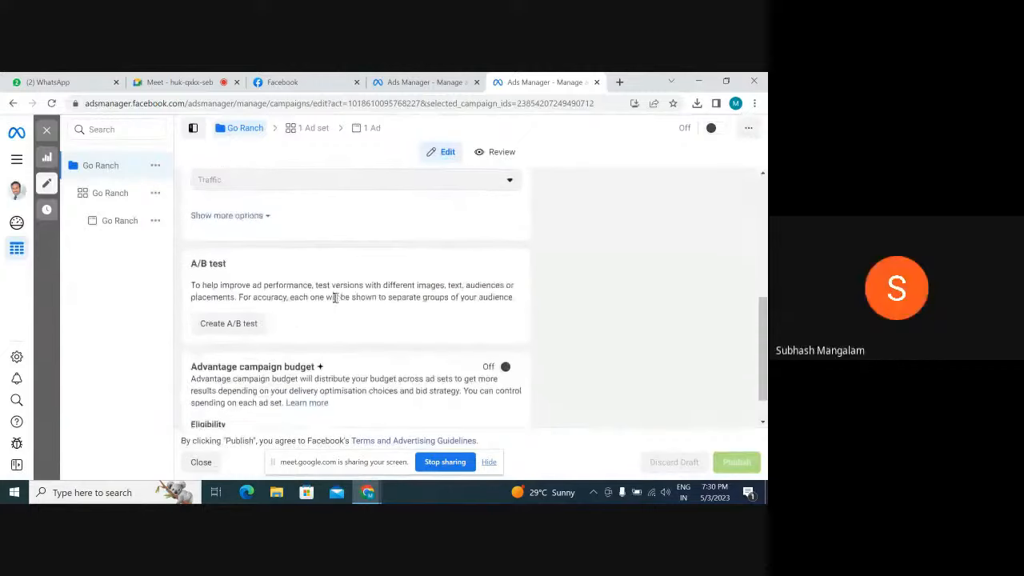
{"action": "scroll", "coordinate": [340, 304], "scroll_direction": "up", "scroll_amount": 5}
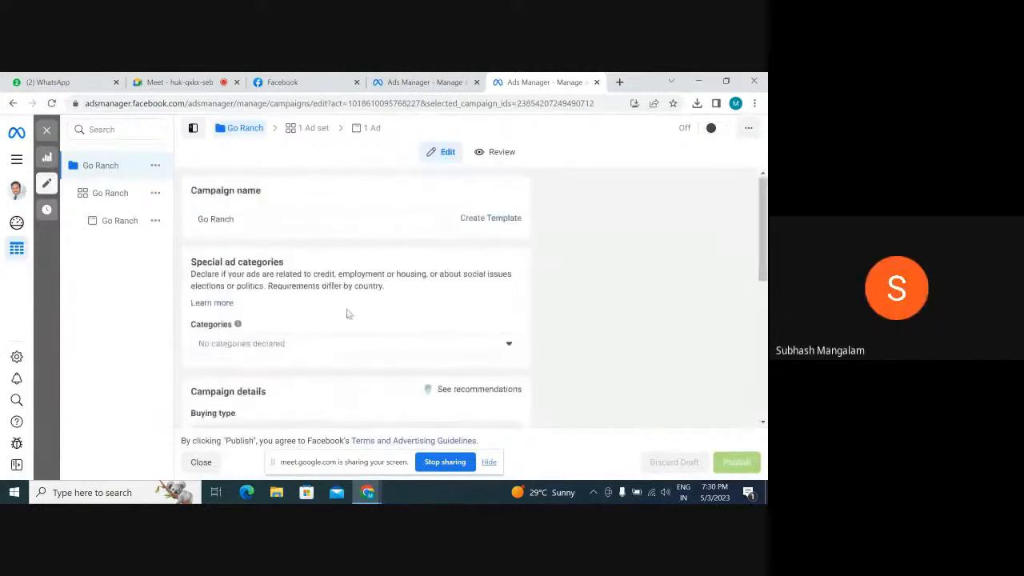
{"action": "left_click", "coordinate": [310, 128]}
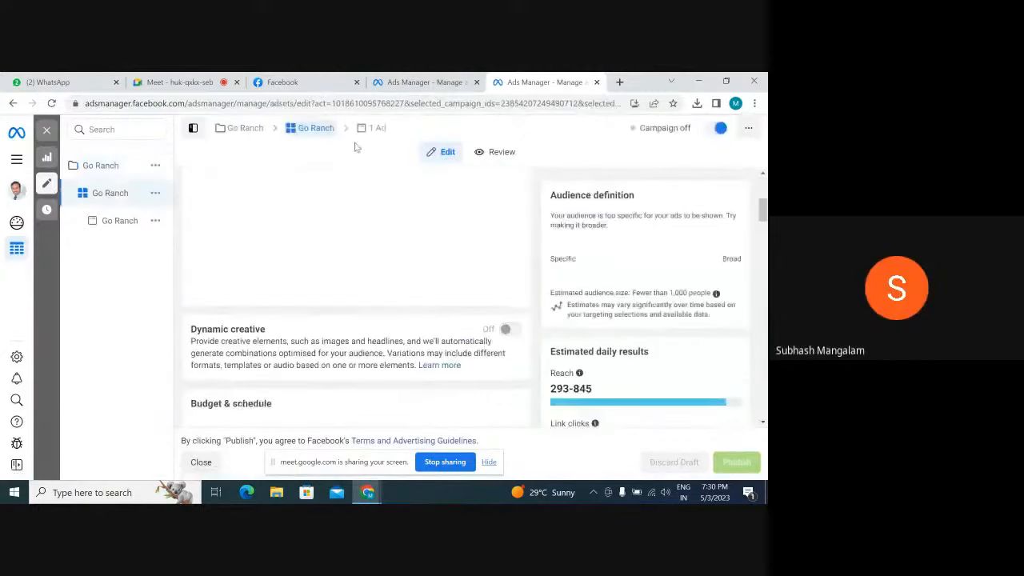
Open the ad of the Go Ranch campaign and copy its entire primary text with the project and location highlights
{"action": "left_click", "coordinate": [372, 128]}
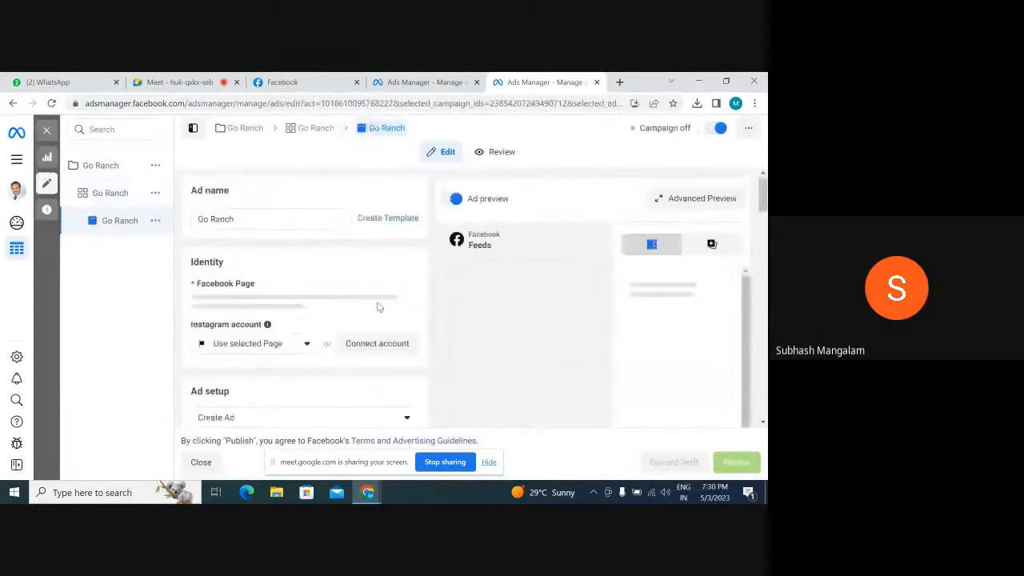
{"action": "scroll", "coordinate": [378, 304], "scroll_direction": "down", "scroll_amount": 9}
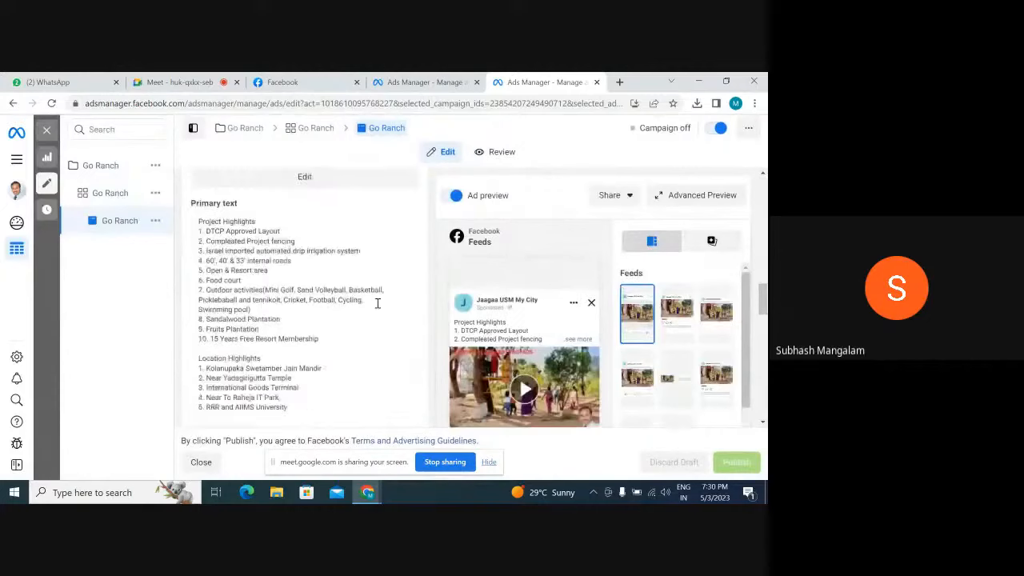
{"action": "scroll", "coordinate": [378, 302], "scroll_direction": "up", "scroll_amount": 1}
{"action": "scroll", "coordinate": [300, 316], "scroll_direction": "down", "scroll_amount": 3}
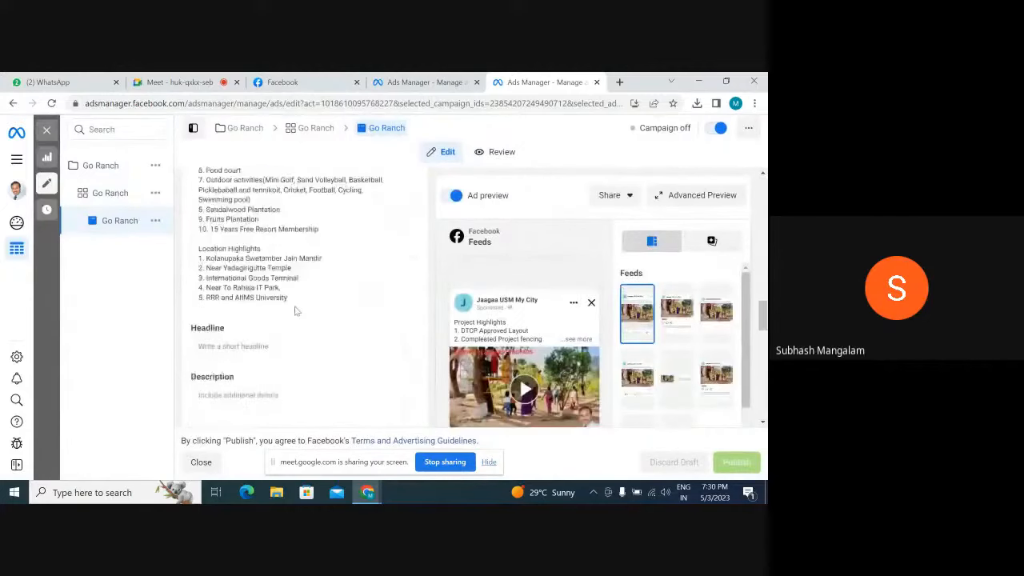
{"action": "left_click_drag", "start_coordinate": [295, 298], "coordinate": [230, 342]}
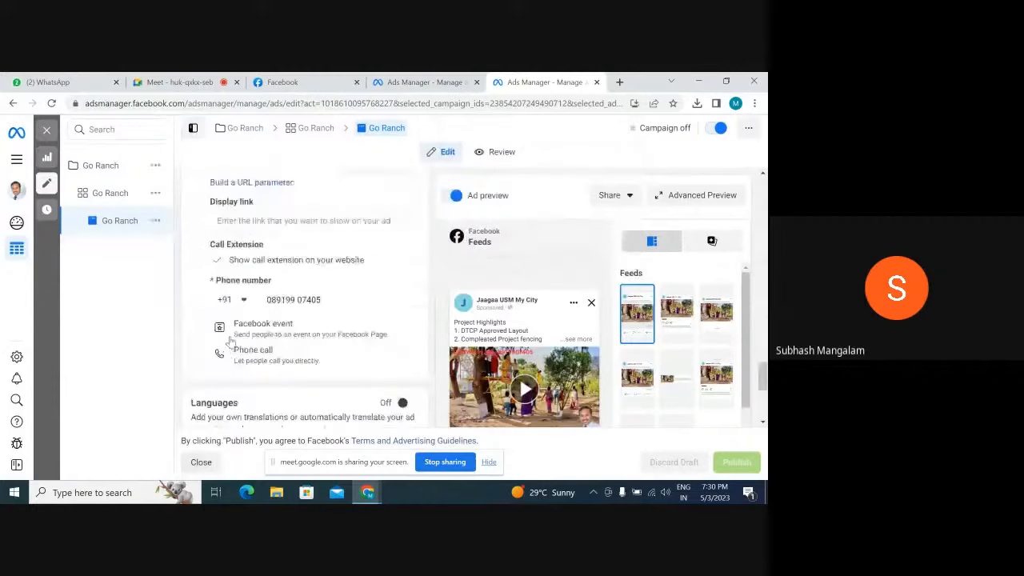
{"action": "scroll", "coordinate": [265, 279], "scroll_direction": "up", "scroll_amount": 9}
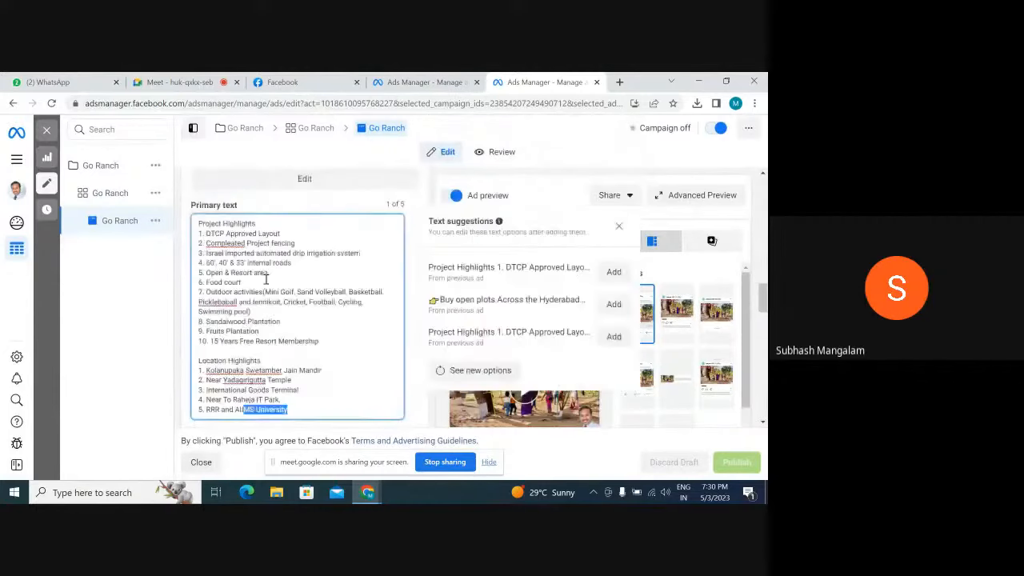
{"action": "left_click_drag", "start_coordinate": [199, 227], "coordinate": [293, 414]}
{"action": "scroll", "coordinate": [307, 383], "scroll_direction": "down", "scroll_amount": 1}
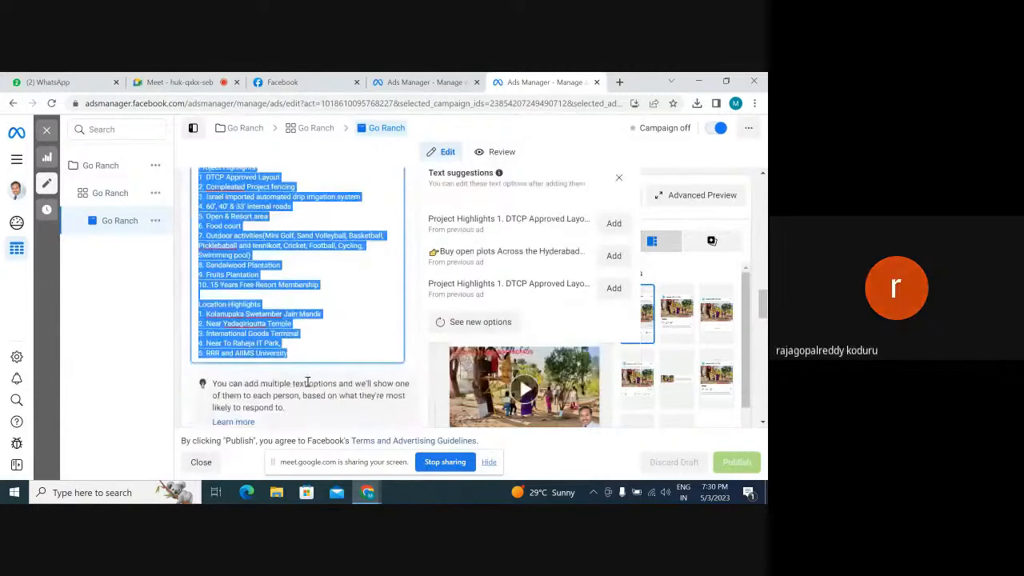
{"action": "right_click", "coordinate": [261, 312]}
{"action": "left_click", "coordinate": [312, 133]}
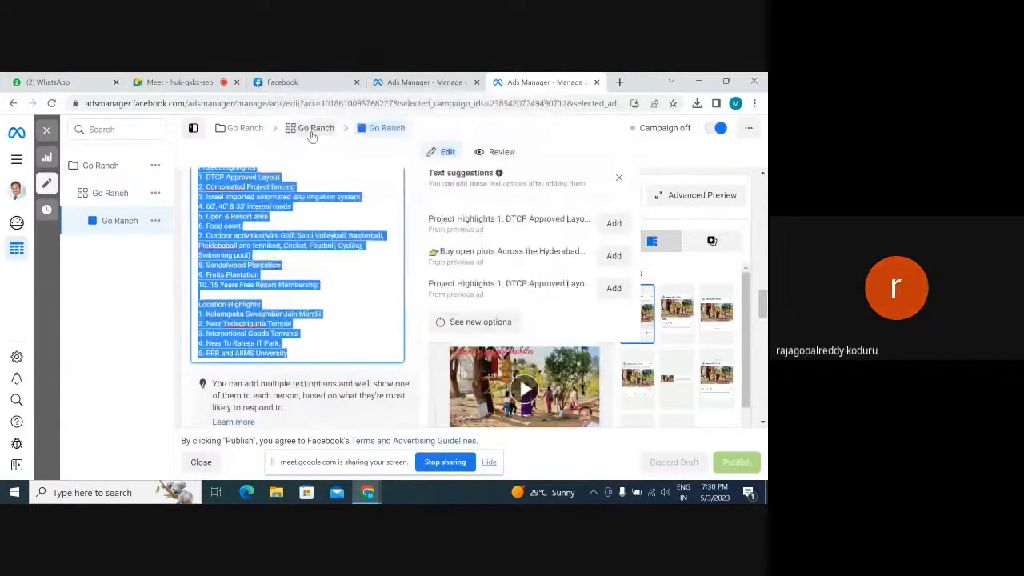
Return to the new USM My City Go Ranch leads ad and paste the copied highlights as its primary text
{"action": "left_click", "coordinate": [422, 82]}
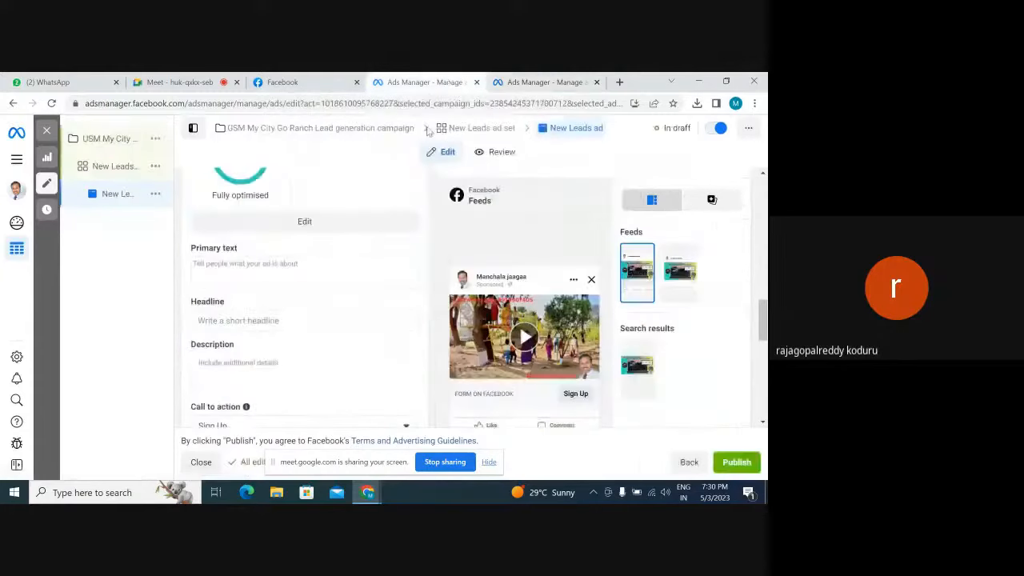
{"action": "left_click", "coordinate": [285, 266]}
{"action": "key", "text": "ctrl+v"}
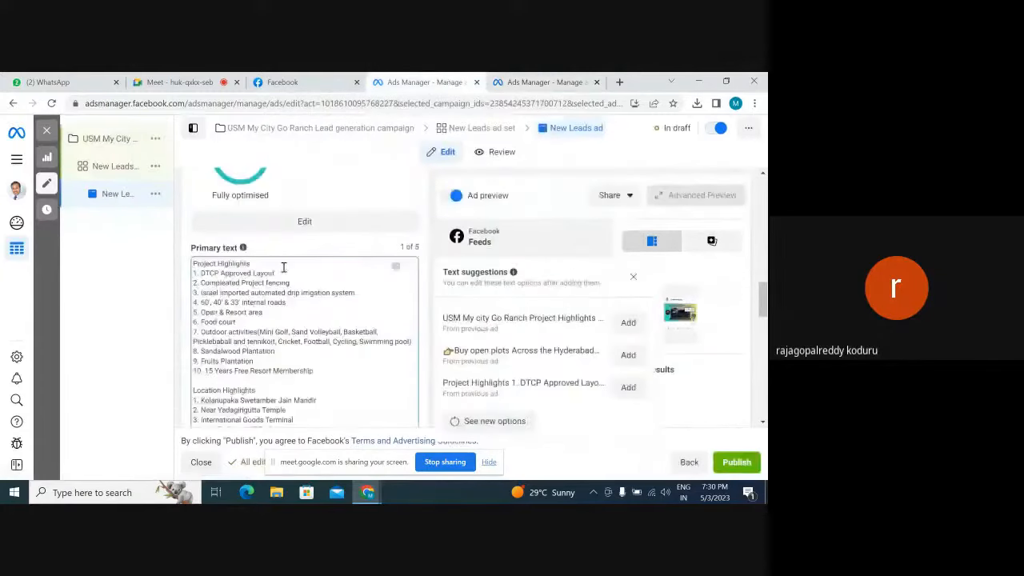
{"action": "scroll", "coordinate": [364, 384], "scroll_direction": "down", "scroll_amount": 2}
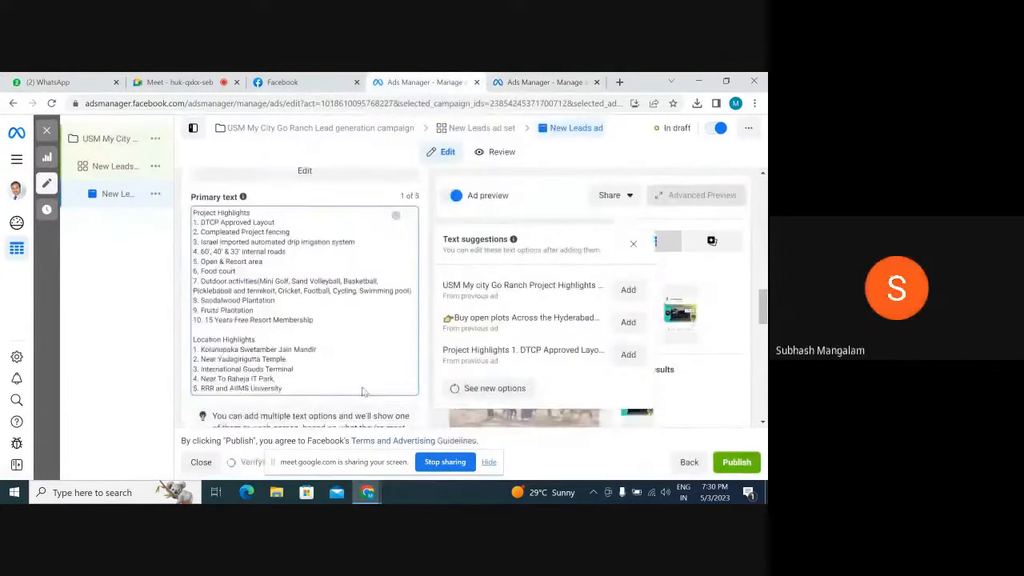
{"action": "scroll", "coordinate": [329, 297], "scroll_direction": "up", "scroll_amount": 1}
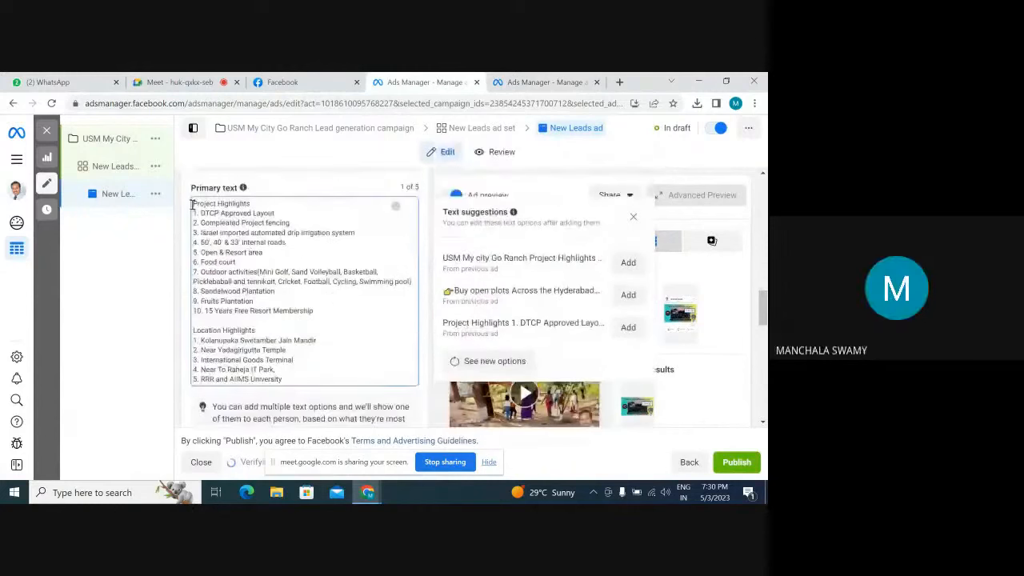
Insert a right-pointing hand emoji into the primary text and cut it for reuse as a line marker
{"action": "left_click", "coordinate": [395, 208]}
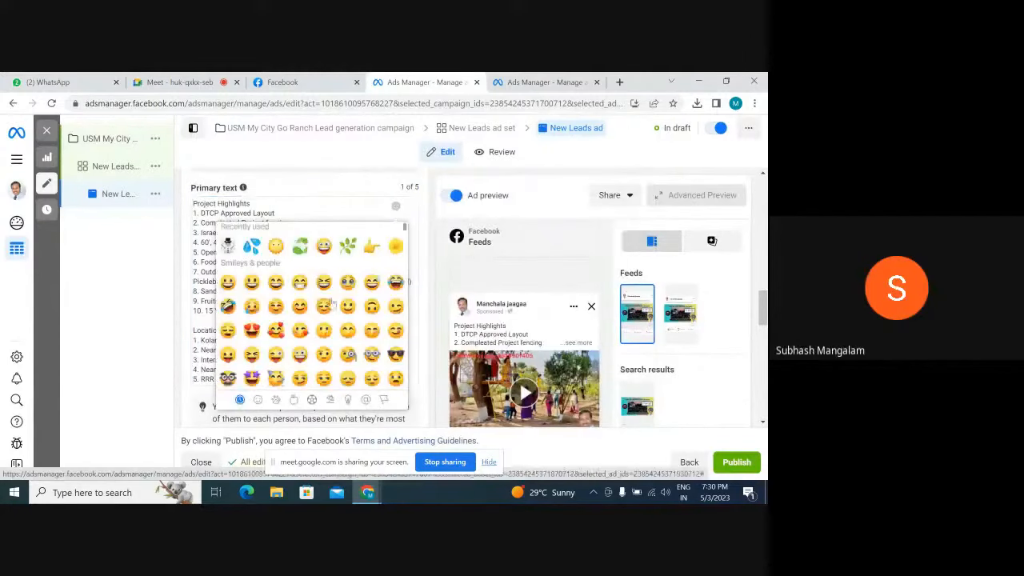
{"action": "scroll", "coordinate": [328, 306], "scroll_direction": "down", "scroll_amount": 3}
{"action": "scroll", "coordinate": [328, 307], "scroll_direction": "down", "scroll_amount": 5}
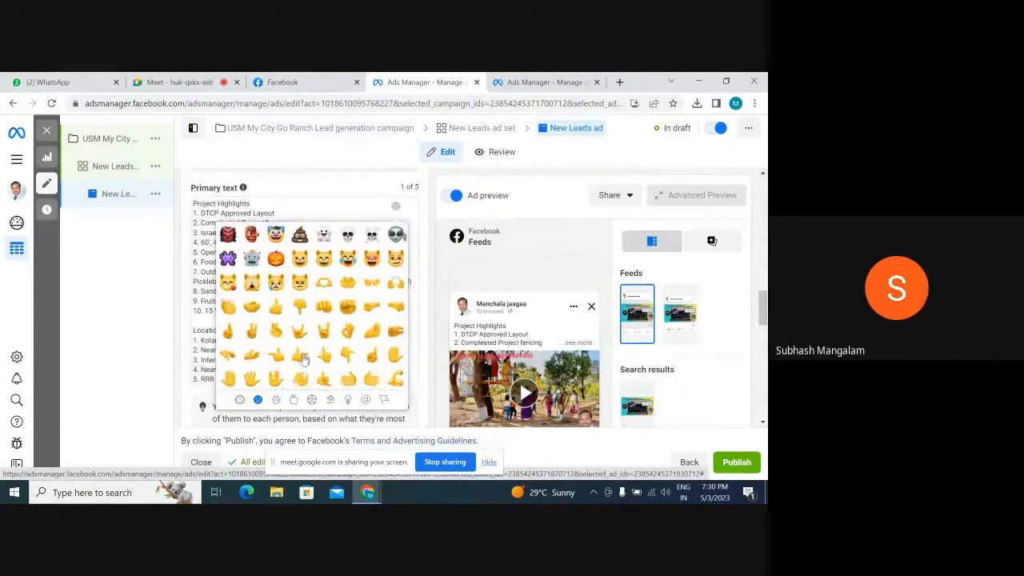
{"action": "left_click", "coordinate": [301, 357]}
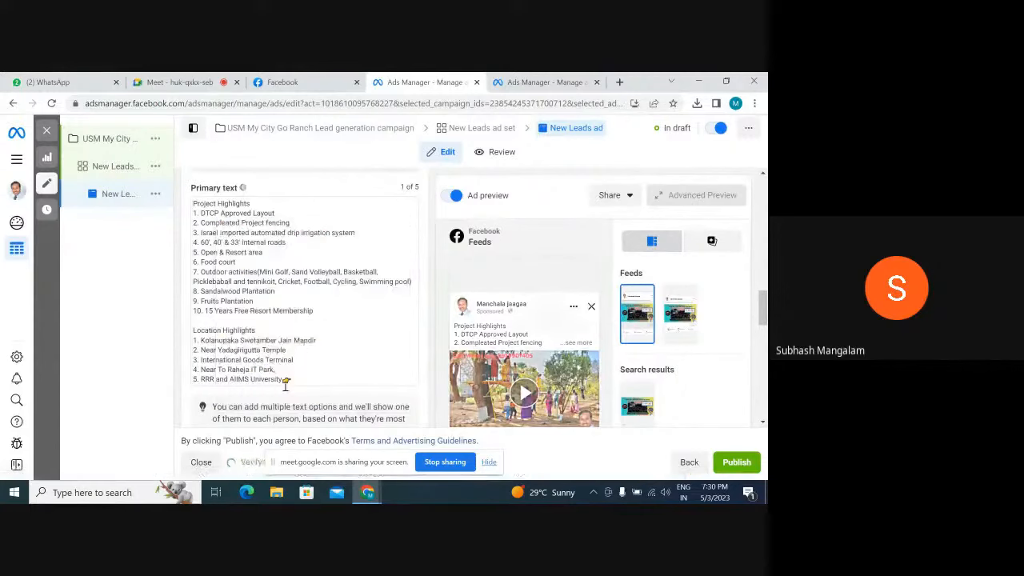
{"action": "left_click_drag", "start_coordinate": [292, 379], "coordinate": [284, 380]}
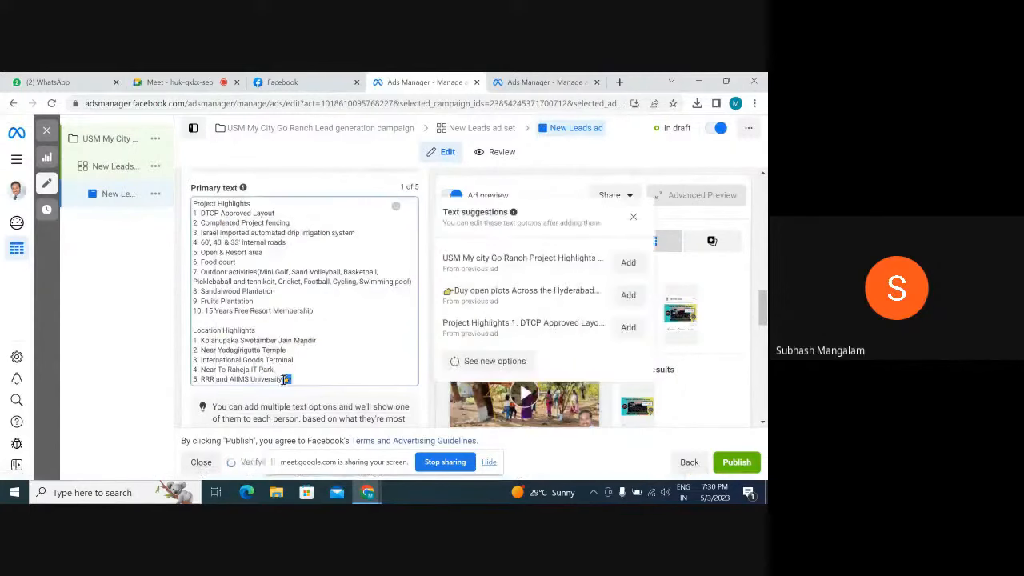
Paste the pointing hand emoji before the Project Highlights heading and project items 1 and 2, removing the surplus copy
{"action": "left_click", "coordinate": [195, 204]}
{"action": "key", "text": "ctrl+v"}
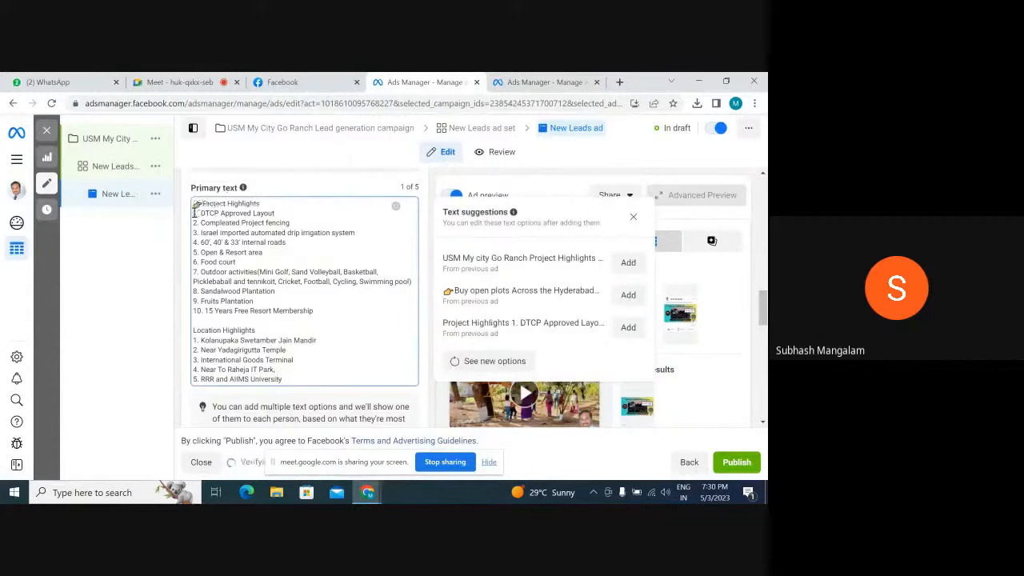
{"action": "left_click", "coordinate": [194, 213]}
{"action": "key", "text": "ctrl+v"}
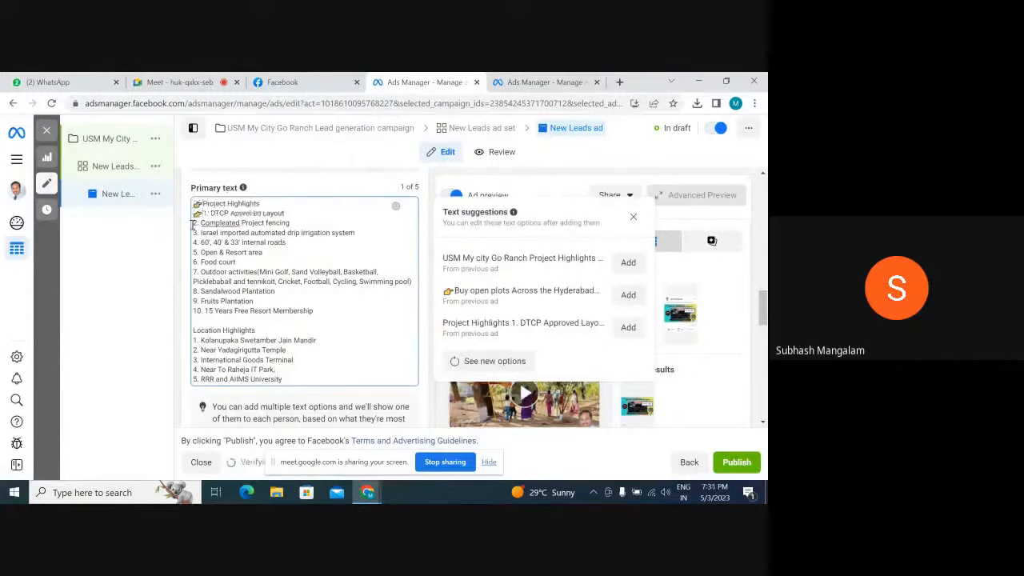
{"action": "key", "text": "ctrl+v"}
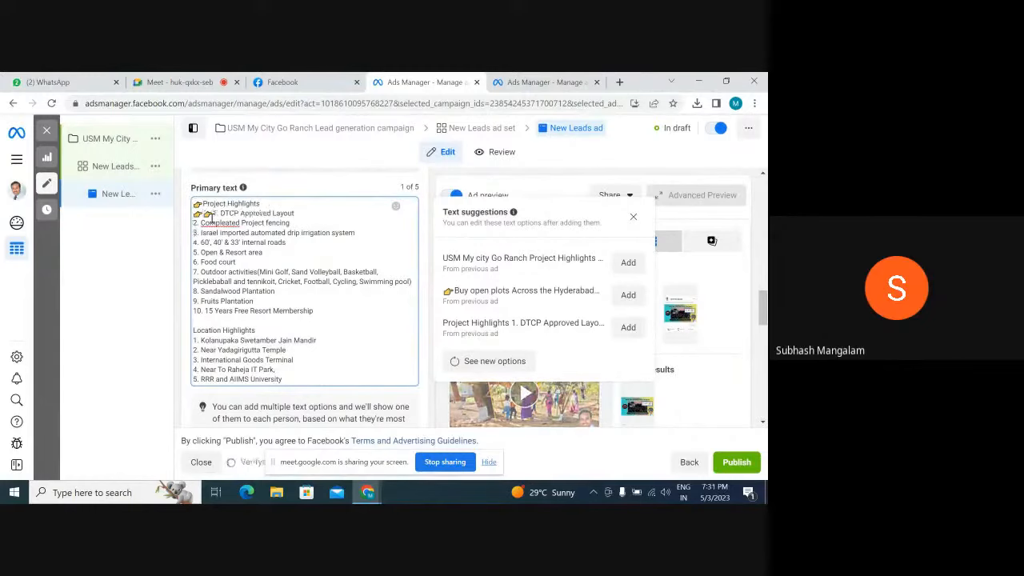
{"action": "key", "text": "BackSpace"}
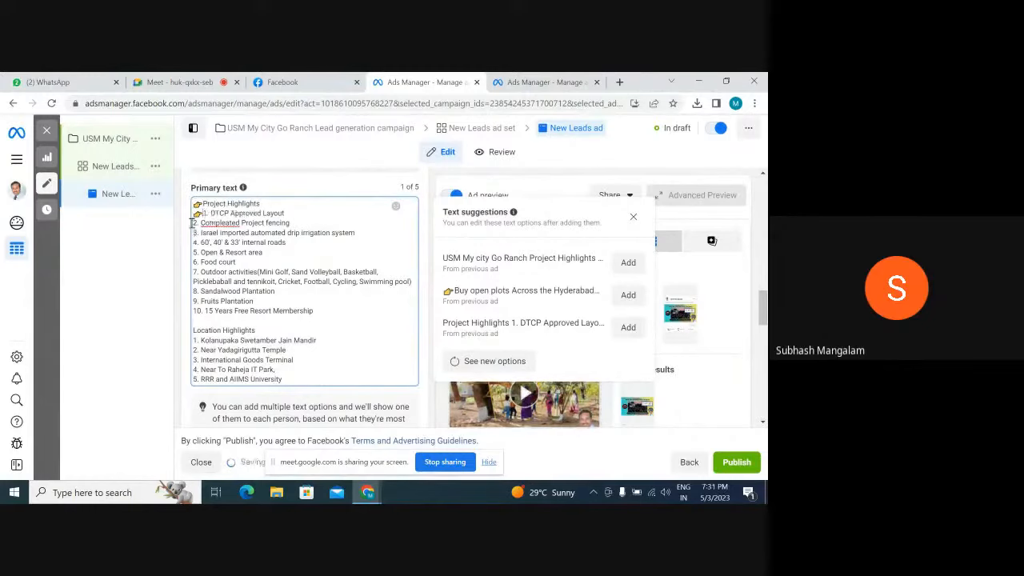
{"action": "left_click", "coordinate": [194, 225]}
{"action": "key", "text": "ctrl+v"}
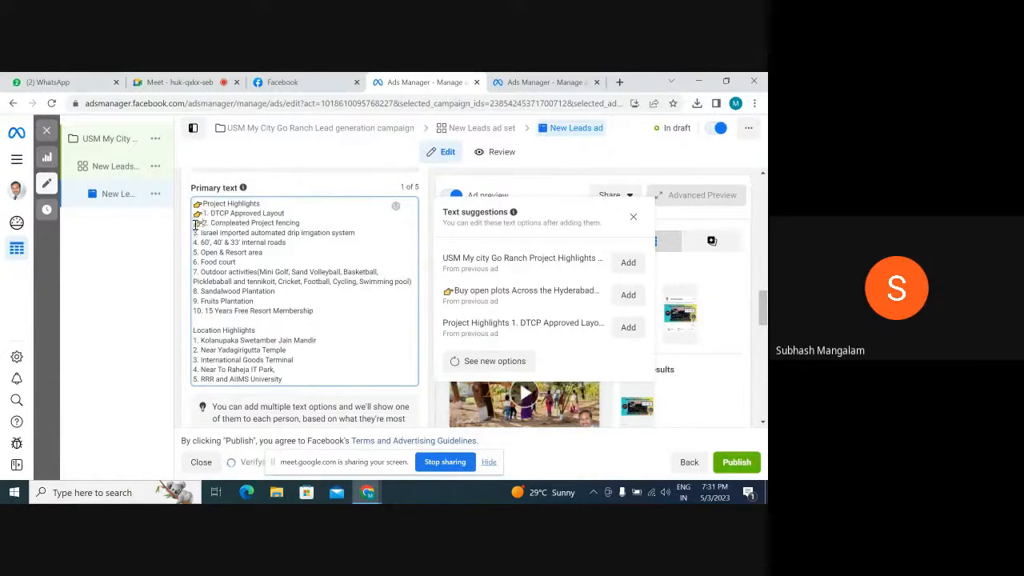
Paste the pointing hand emoji in front of project highlight items 3 to 6
{"action": "left_click", "coordinate": [193, 232]}
{"action": "key", "text": "ctrl+v"}
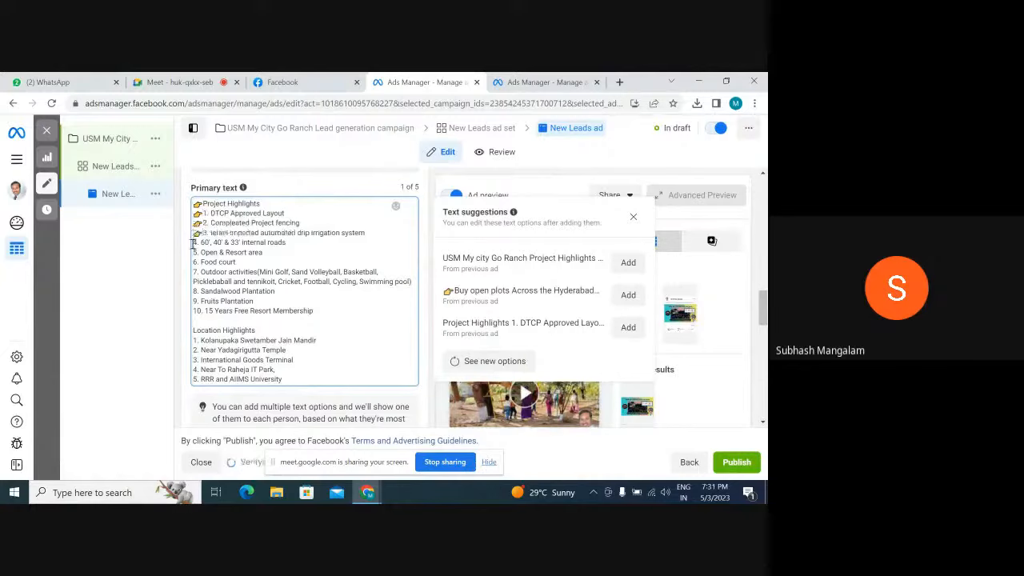
{"action": "key", "text": "ctrl+v"}
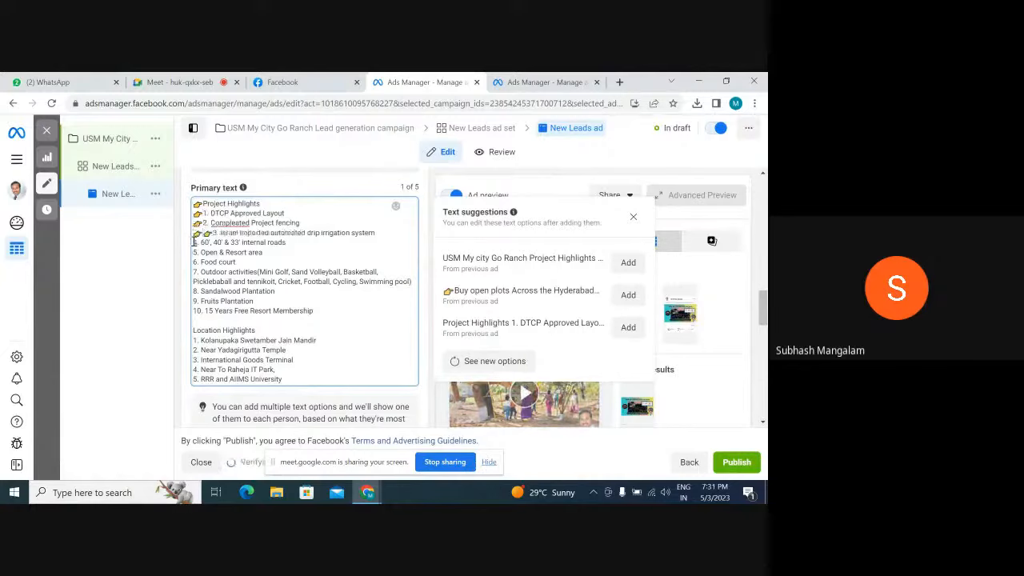
{"action": "left_click", "coordinate": [194, 242]}
{"action": "key", "text": "ctrl+v"}
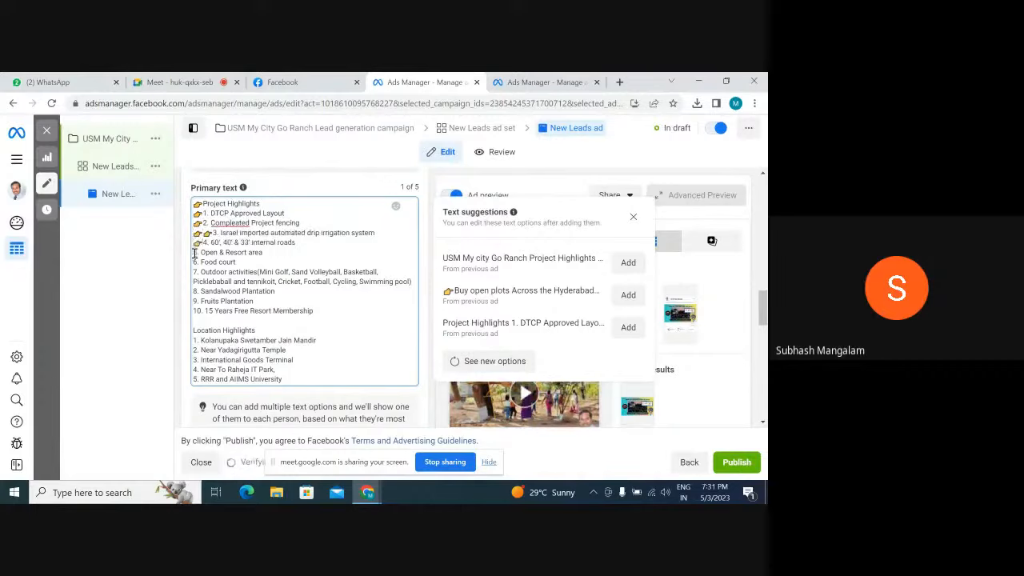
{"action": "left_click", "coordinate": [193, 252]}
{"action": "key", "text": "ctrl+v"}
{"action": "left_click", "coordinate": [195, 260]}
{"action": "key", "text": "ctrl+v"}
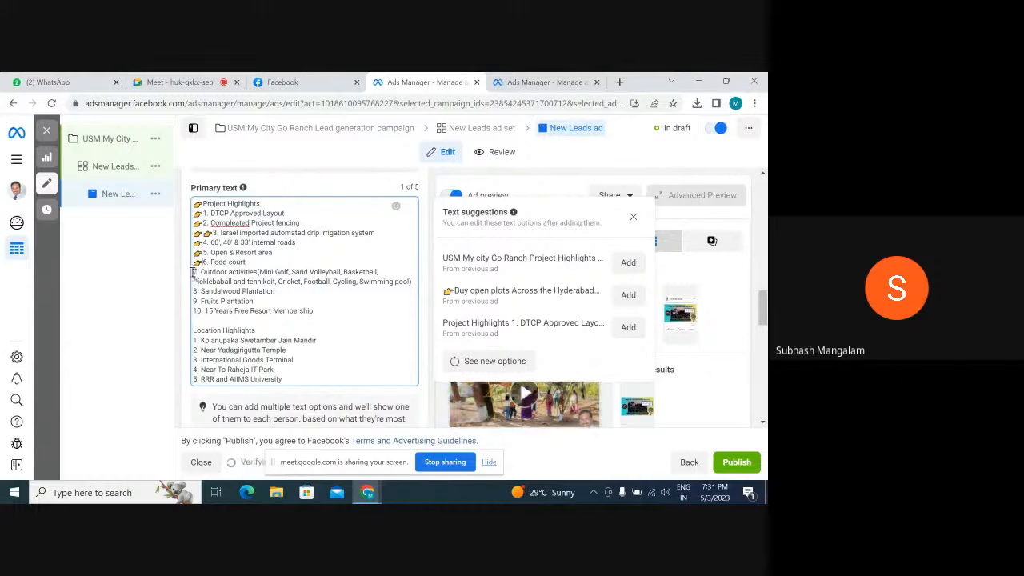
Paste the pointing hand emoji in front of item 7, Outdoor activities, and its wrapped line starting with Pickleball
{"action": "key", "text": "ctrl+v"}
{"action": "key", "text": "BackSpace"}
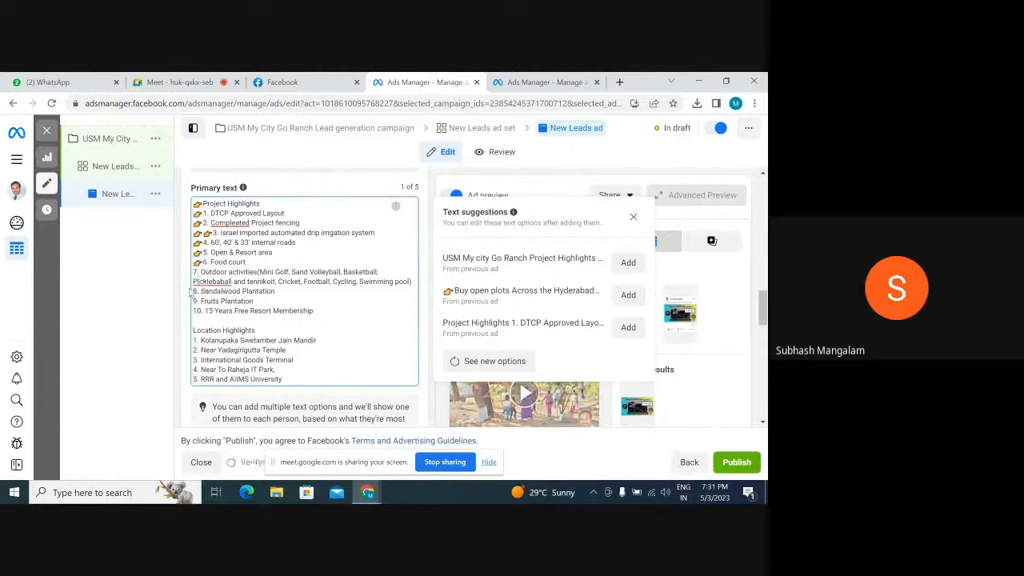
{"action": "left_click", "coordinate": [193, 282]}
{"action": "key", "text": "ctrl+v"}
{"action": "left_click", "coordinate": [194, 272]}
{"action": "key", "text": "ctrl+v"}
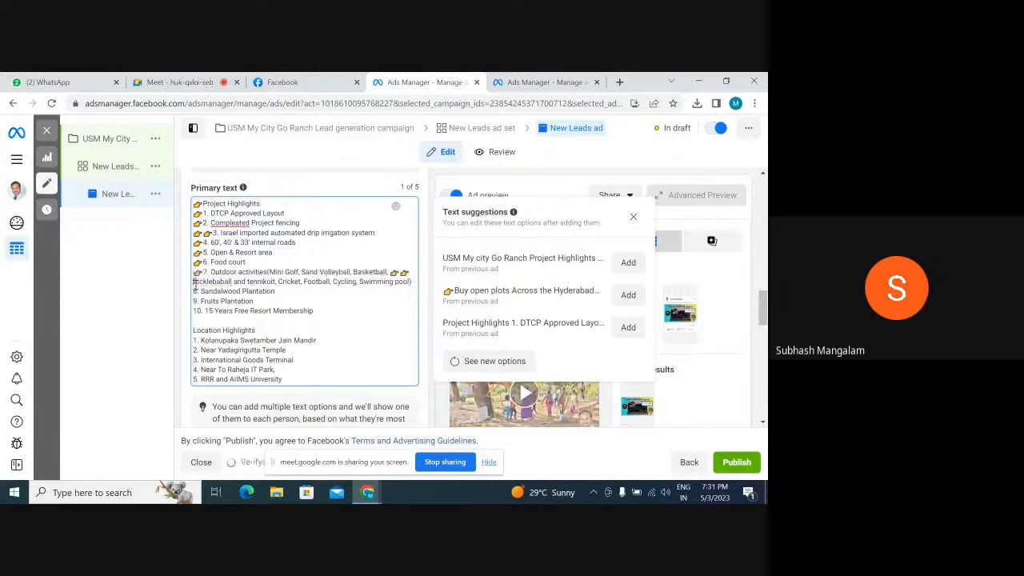
{"action": "left_click", "coordinate": [195, 282]}
{"action": "key", "text": "ctrl+v"}
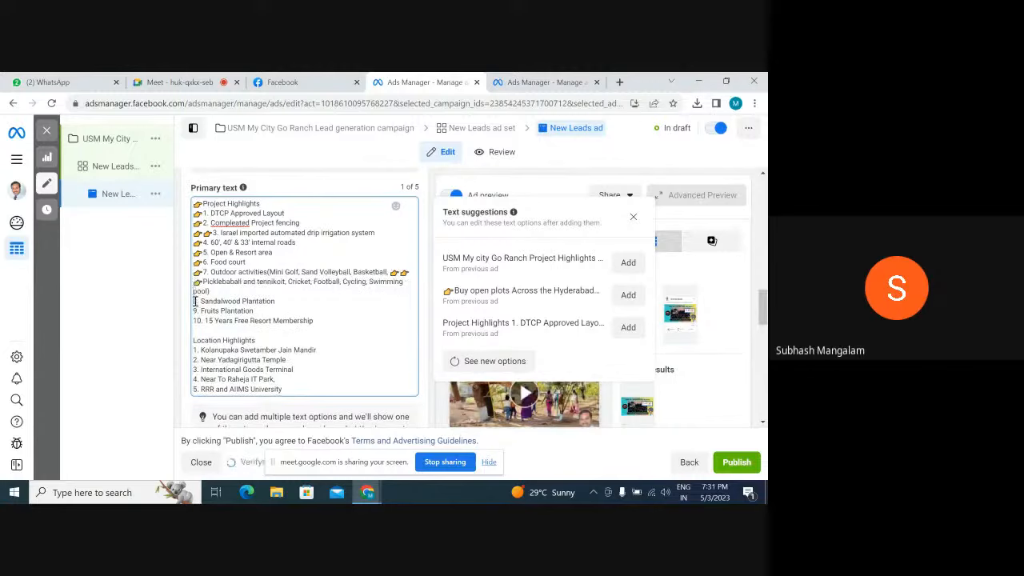
Paste the pointing hand emoji in front of project highlight items 8, 9 and 10
{"action": "left_click", "coordinate": [194, 300]}
{"action": "key", "text": "ctrl+v"}
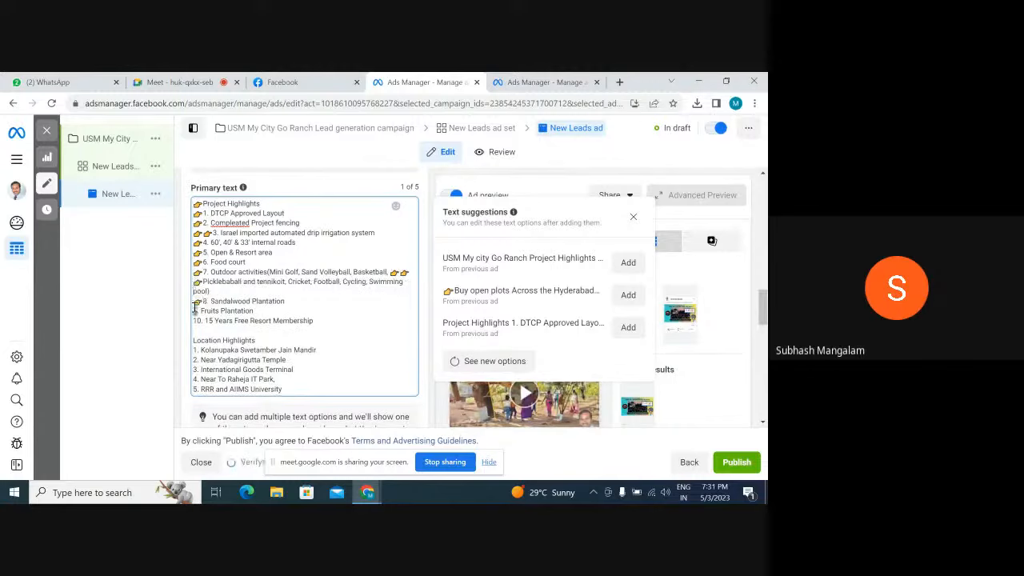
{"action": "left_click", "coordinate": [195, 310]}
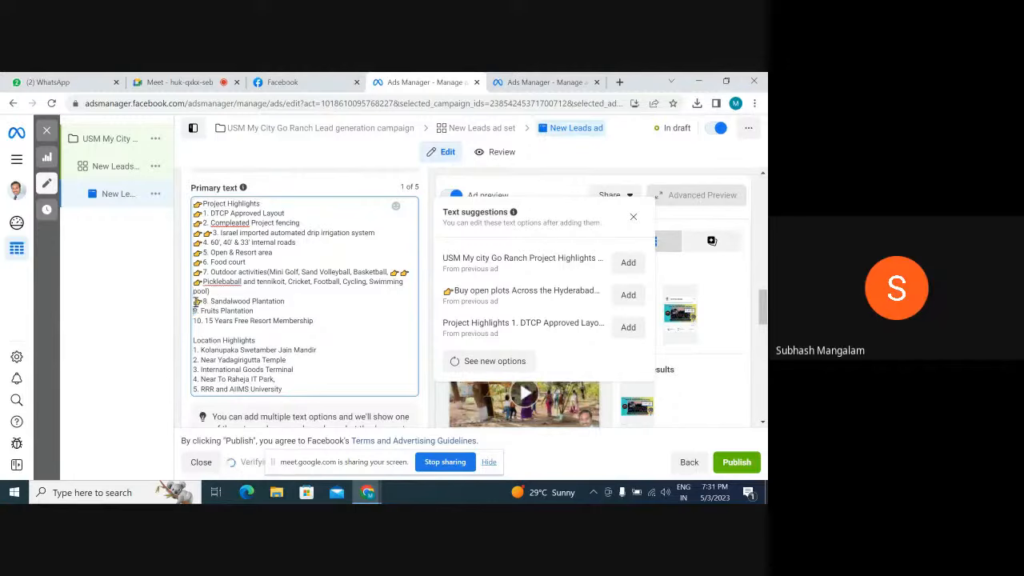
{"action": "key", "text": "ctrl+v"}
{"action": "left_click", "coordinate": [195, 320]}
{"action": "key", "text": "ctrl+v"}
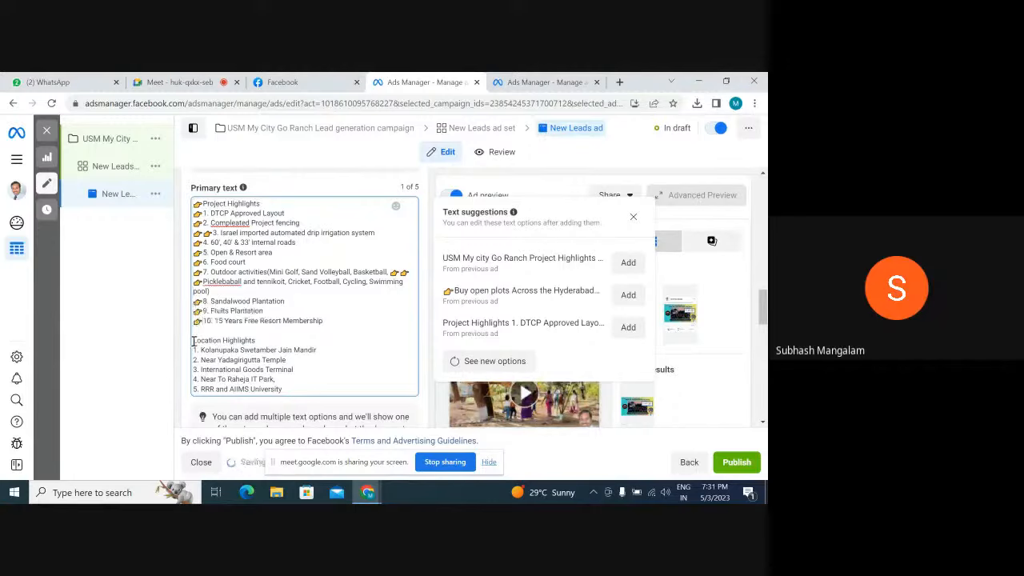
Paste the pointing hand emoji before the Location Highlights heading and each of its five items
{"action": "double_click", "coordinate": [194, 342]}
{"action": "left_click", "coordinate": [194, 342]}
{"action": "key", "text": "ctrl+v"}
{"action": "key", "text": "ctrl+v"}
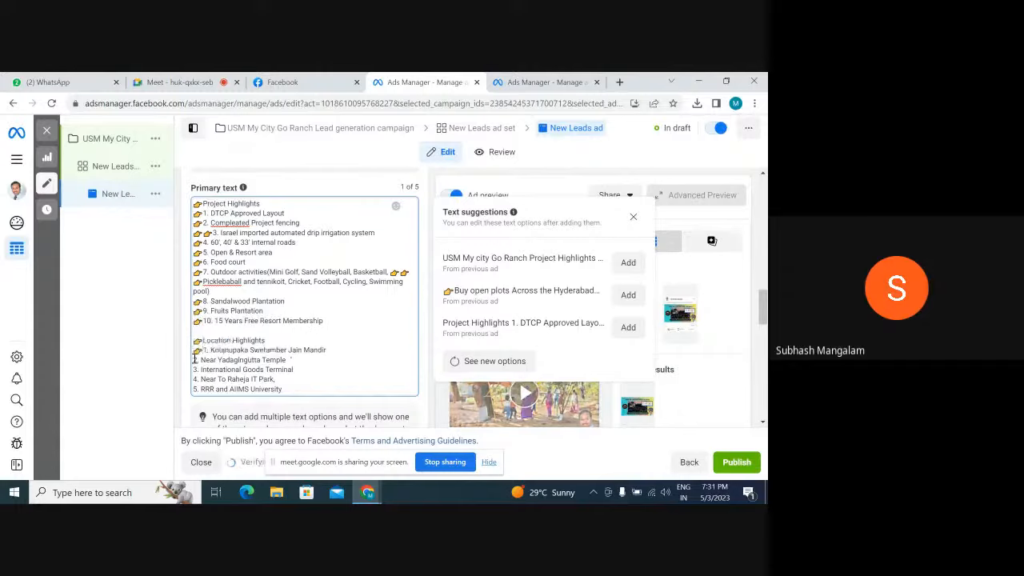
{"action": "left_click", "coordinate": [195, 360]}
{"action": "key", "text": "ctrl+v"}
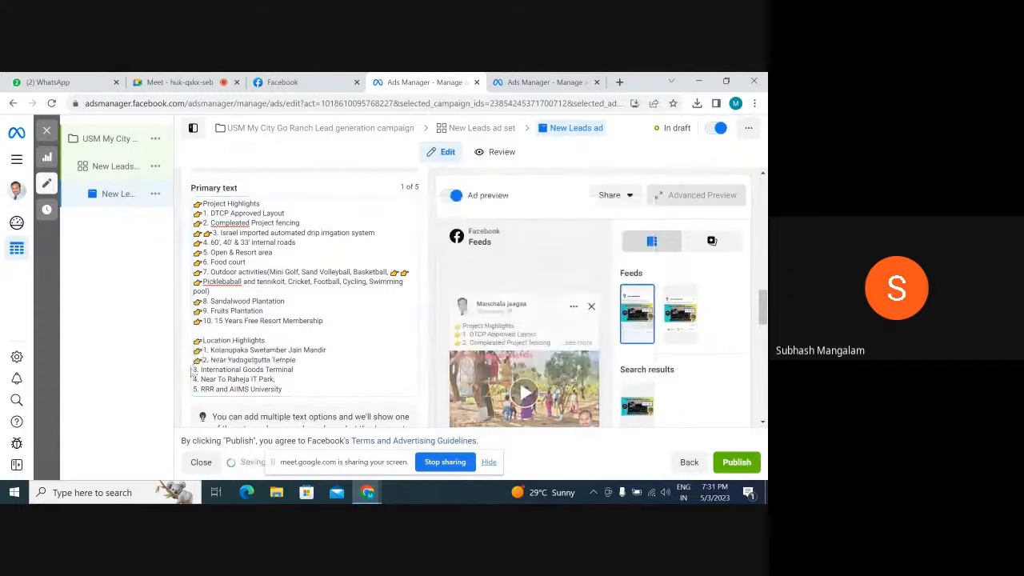
{"action": "left_click", "coordinate": [194, 370]}
{"action": "key", "text": "ctrl+v"}
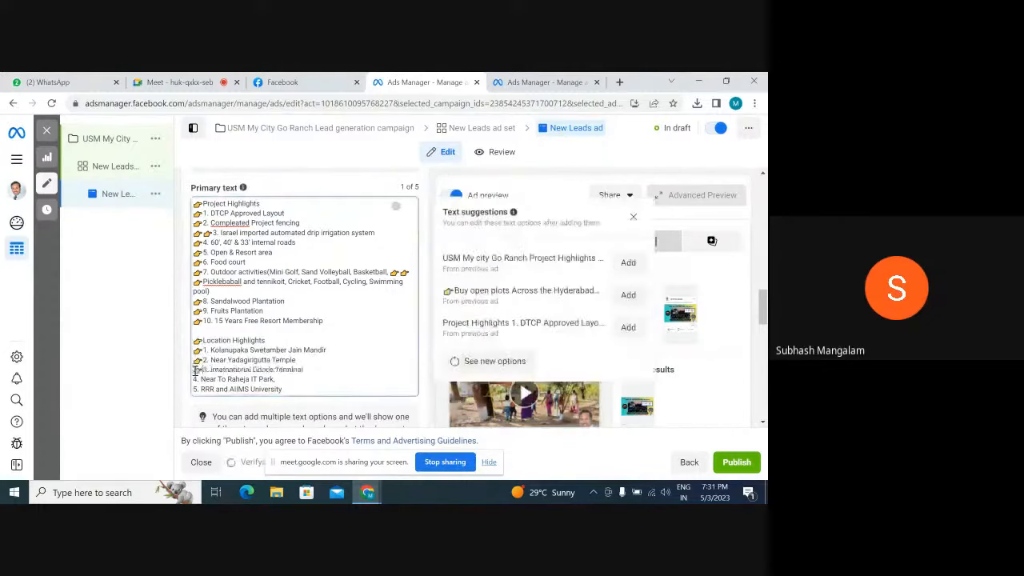
{"action": "left_click", "coordinate": [195, 379]}
{"action": "key", "text": "ctrl+v"}
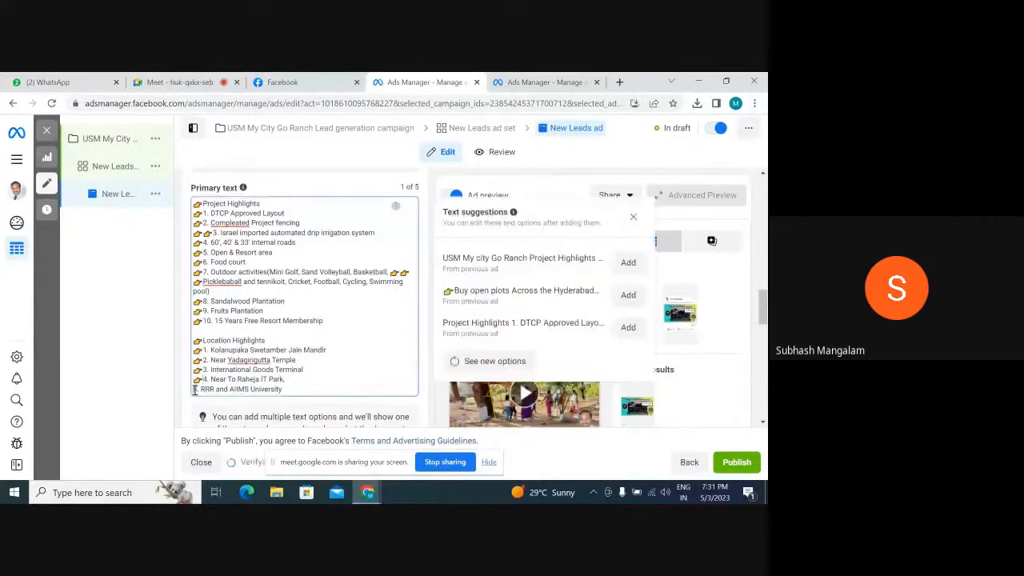
{"action": "left_click", "coordinate": [194, 390]}
{"action": "key", "text": "ctrl+v"}
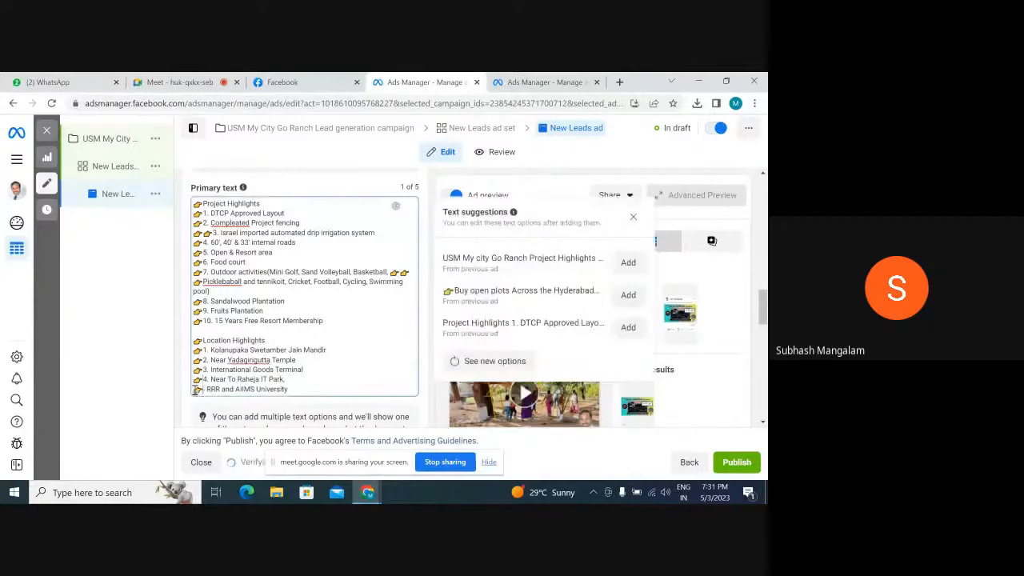
Remove the extra pointing hand emojis from item 7's activity list and the duplicate one in front of item 3
{"action": "left_click", "coordinate": [408, 272]}
{"action": "key", "text": "BackSpace"}
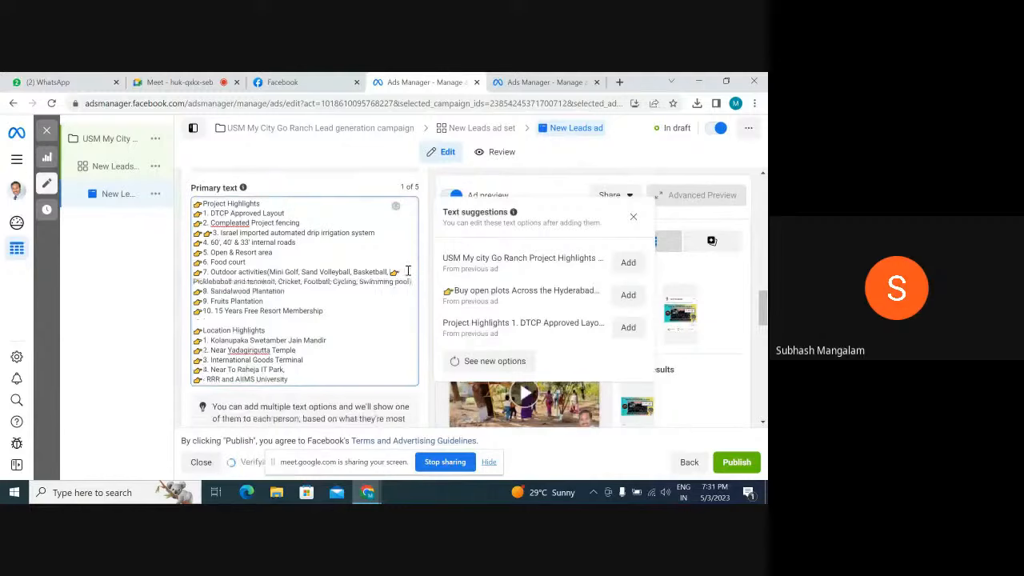
{"action": "key", "text": "BackSpace"}
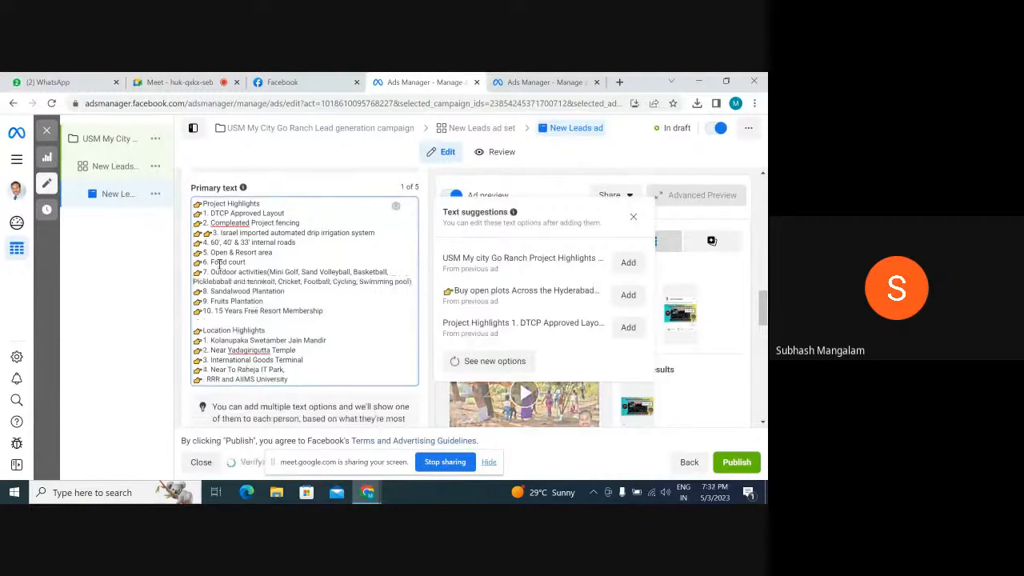
{"action": "left_click", "coordinate": [213, 233]}
{"action": "key", "text": "BackSpace"}
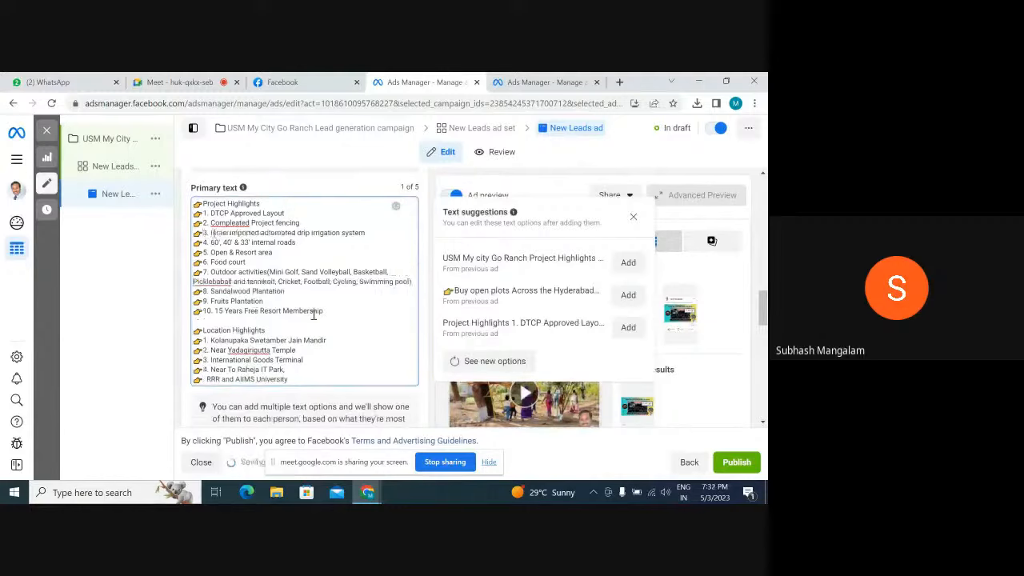
Replace the initial P of the pickleball word in item 7 with B, and correct item 2's first word to Completed
{"action": "left_click", "coordinate": [198, 283]}
{"action": "key", "text": "BackSpace"}
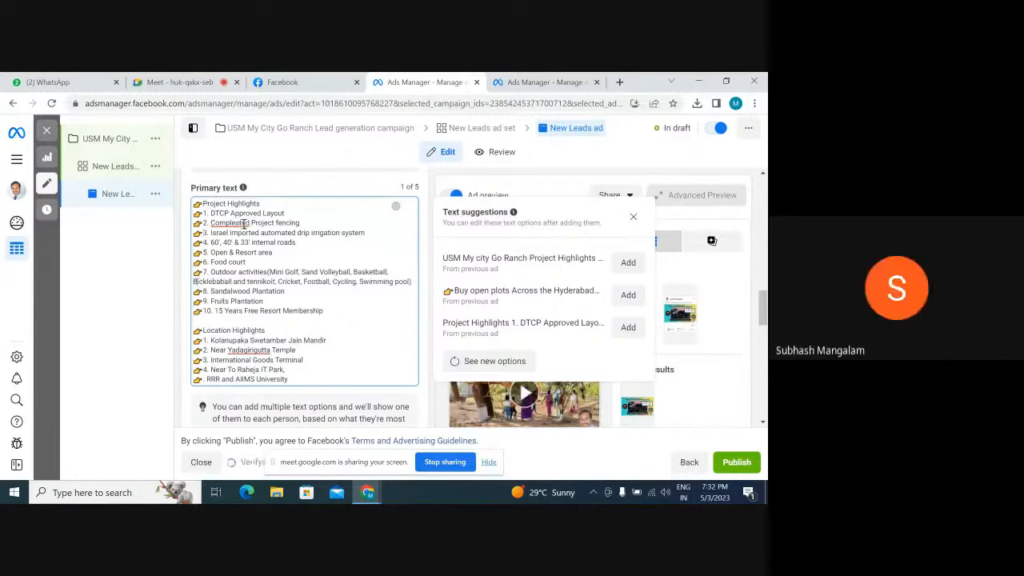
{"action": "left_click", "coordinate": [238, 224]}
{"action": "key", "text": "BackSpace"}
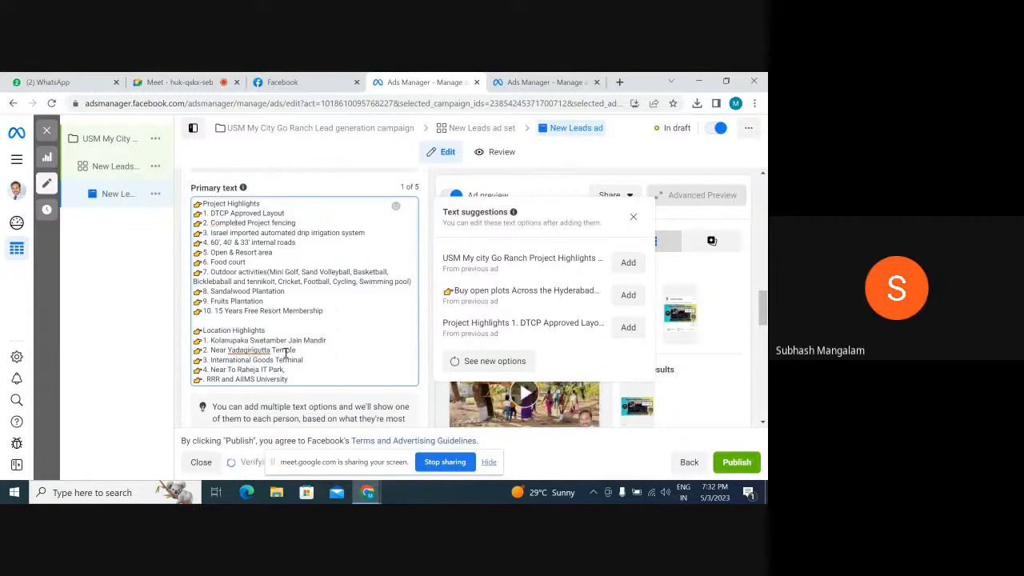
{"action": "scroll", "coordinate": [353, 333], "scroll_direction": "up", "scroll_amount": 2}
{"action": "scroll", "coordinate": [352, 334], "scroll_direction": "down", "scroll_amount": 2}
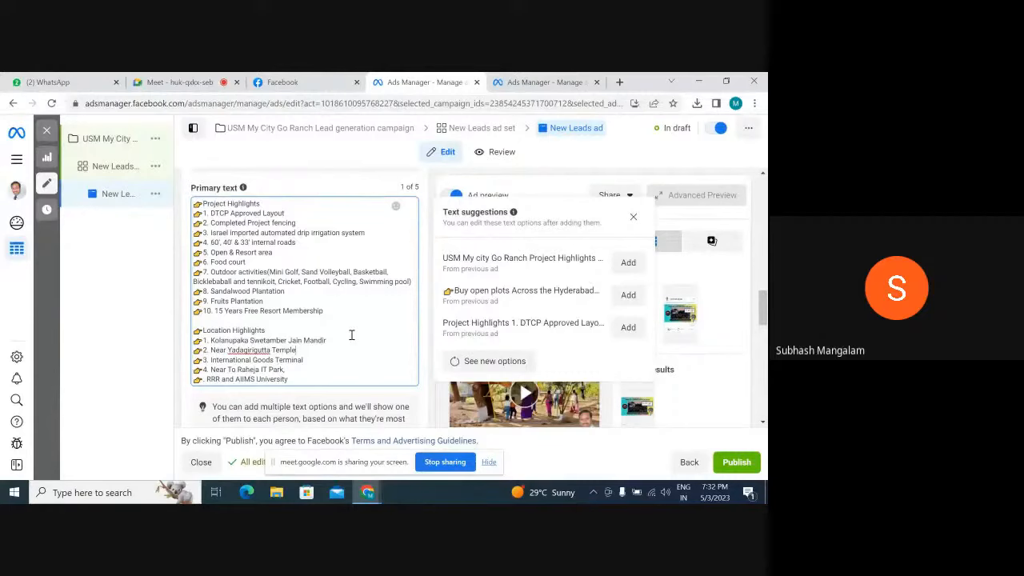
Enter "DTCP Approved layout" as the ad's headline
{"action": "scroll", "coordinate": [351, 334], "scroll_direction": "down", "scroll_amount": 3}
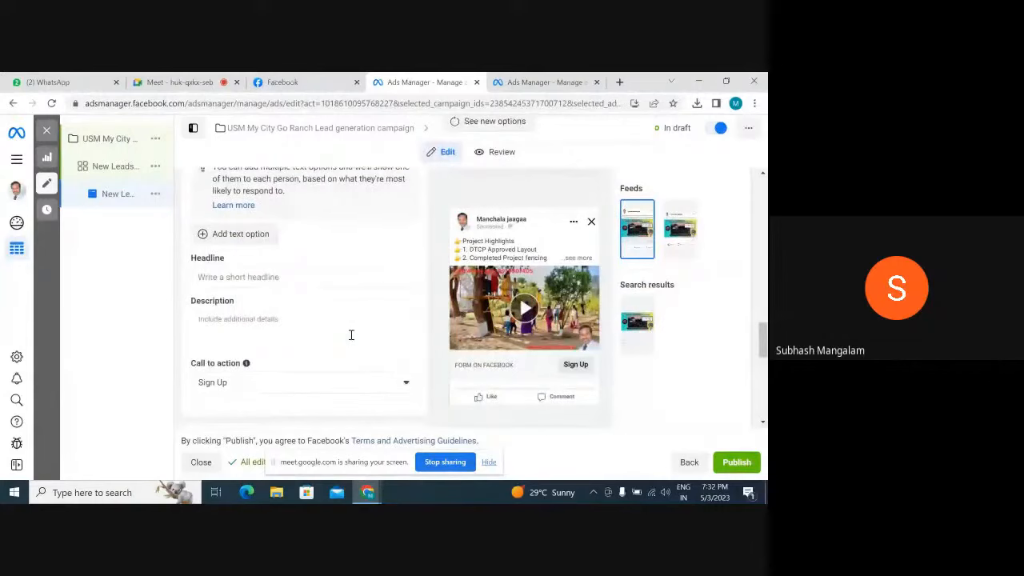
{"action": "scroll", "coordinate": [350, 334], "scroll_direction": "up", "scroll_amount": 1}
{"action": "left_click", "coordinate": [243, 338]}
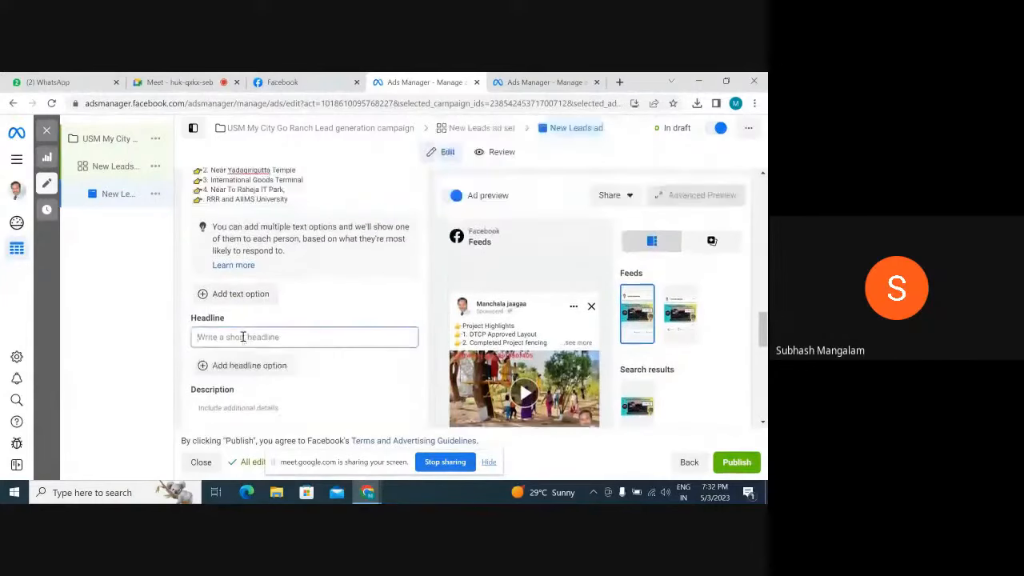
{"action": "type", "text": "D"}
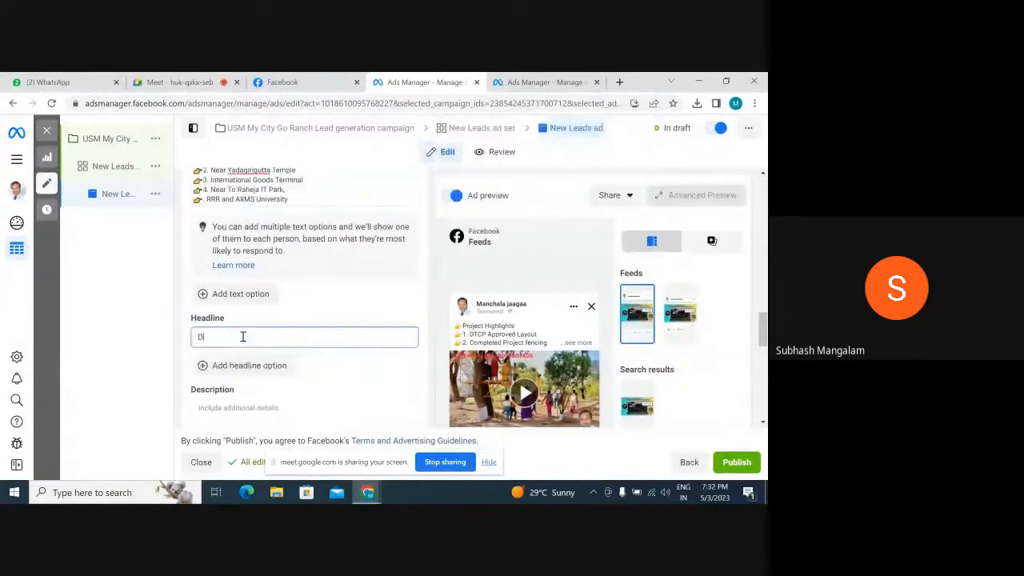
{"action": "type", "text": "TCP approved layout"}
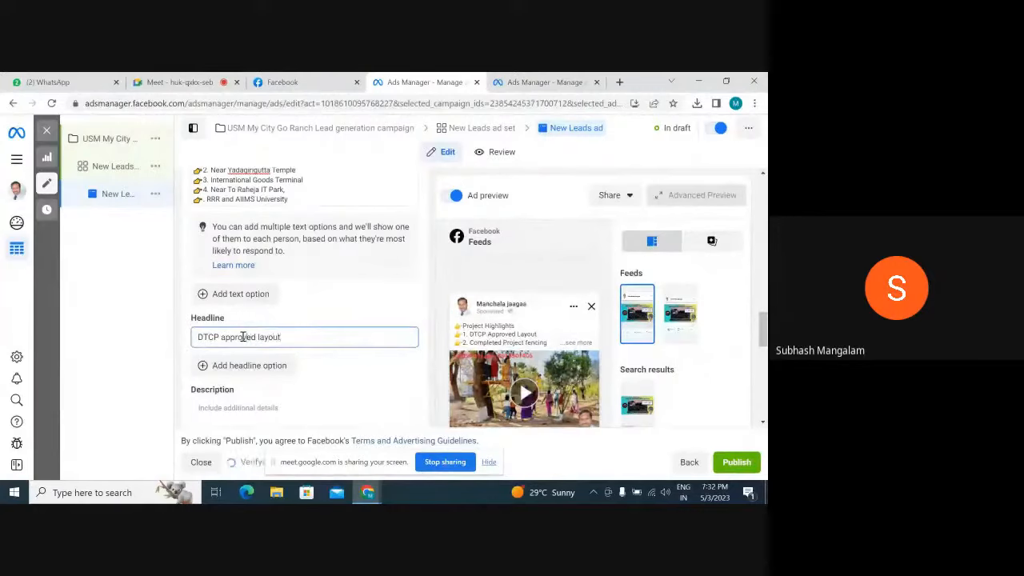
{"action": "key", "text": "BackSpace"}
{"action": "type", "text": "A"}
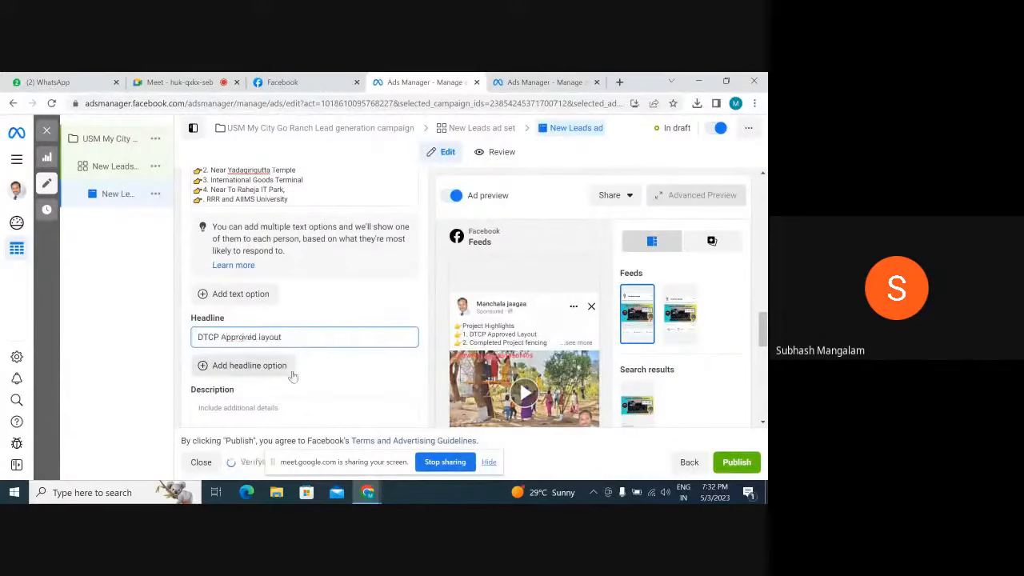
Enter "only Few plots are left" as the ad's description
{"action": "scroll", "coordinate": [312, 386], "scroll_direction": "down", "scroll_amount": 1}
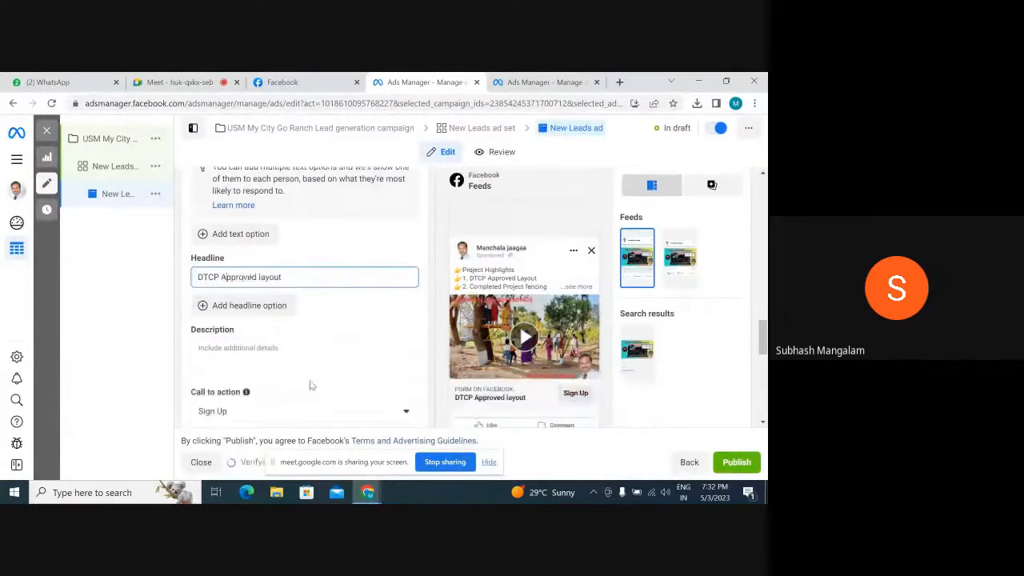
{"action": "scroll", "coordinate": [312, 386], "scroll_direction": "down", "scroll_amount": 1}
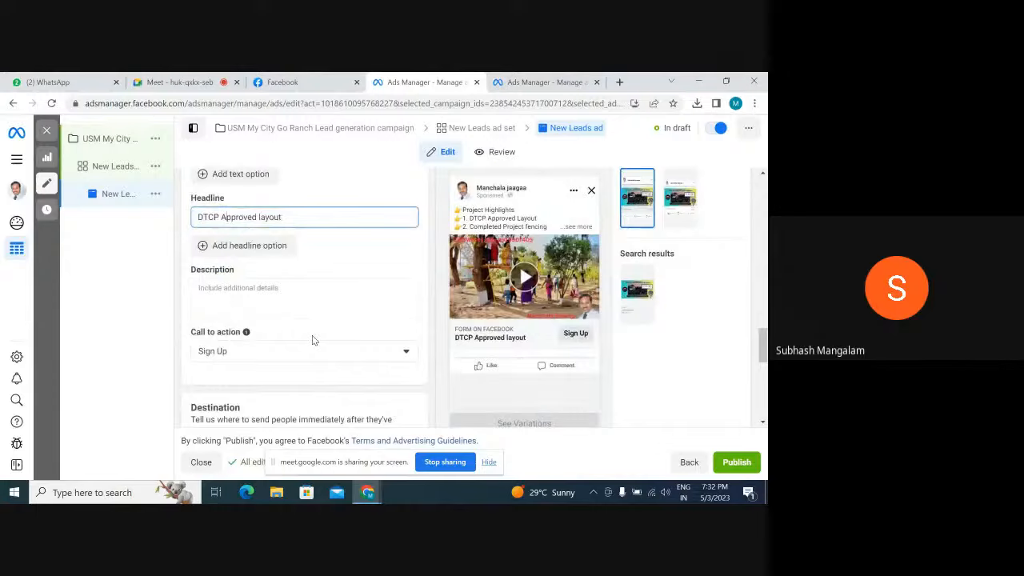
{"action": "left_click", "coordinate": [268, 288]}
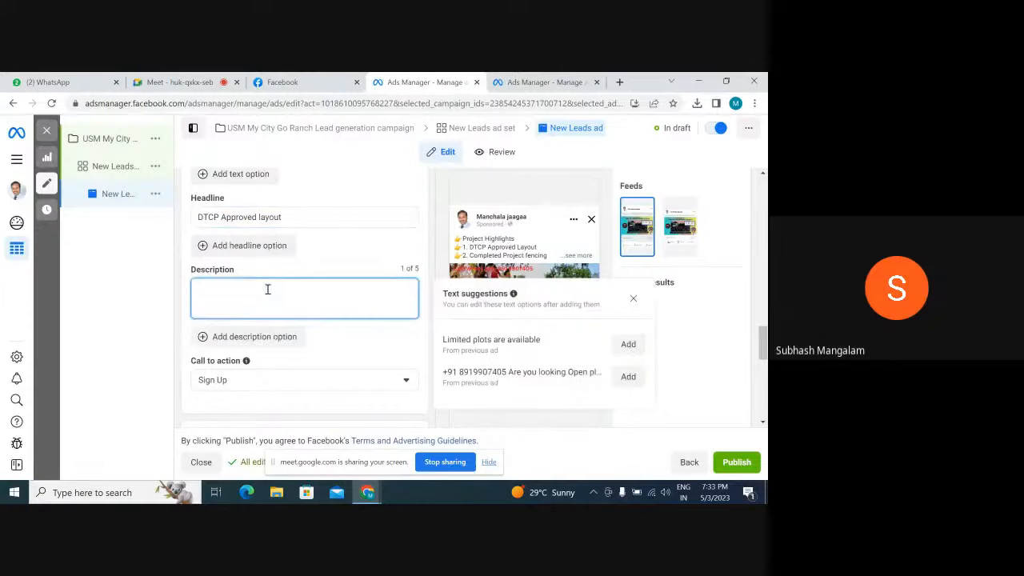
{"action": "type", "text": "only Few"}
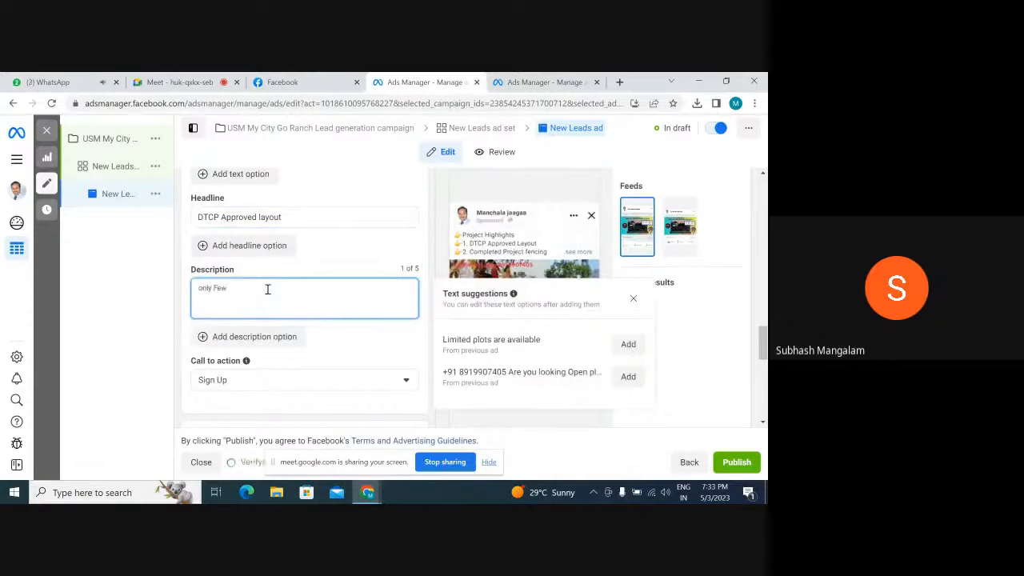
{"action": "type", "text": " plots are le"}
Capitalize the first and third words of the description so it reads "Only Few Plots are left"
{"action": "key", "text": "Left"}
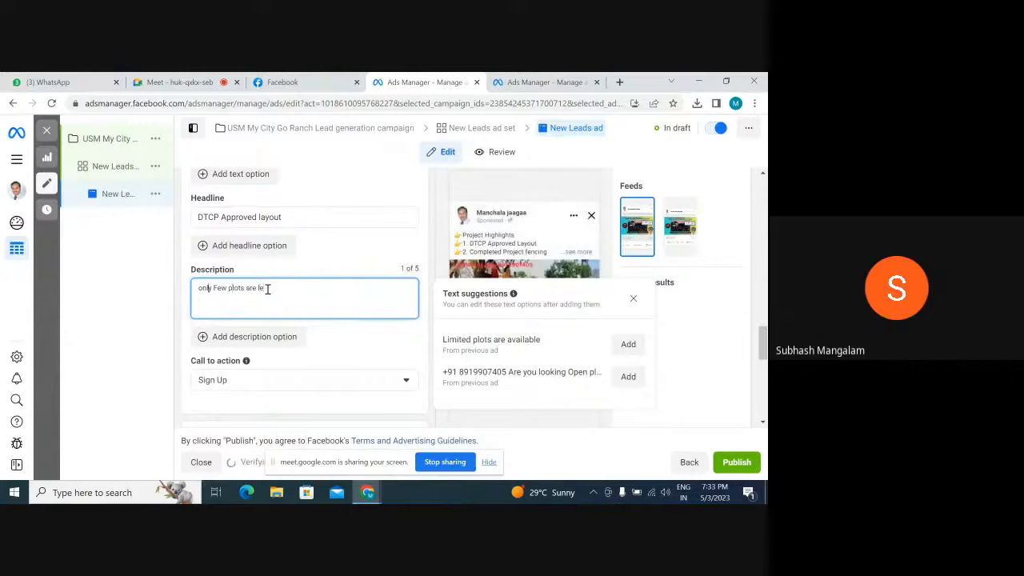
{"action": "key", "text": "Left"}
{"action": "key", "text": "Left"}
{"action": "key", "text": "Left"}
{"action": "key", "text": "BackSpace"}
{"action": "type", "text": "O"}
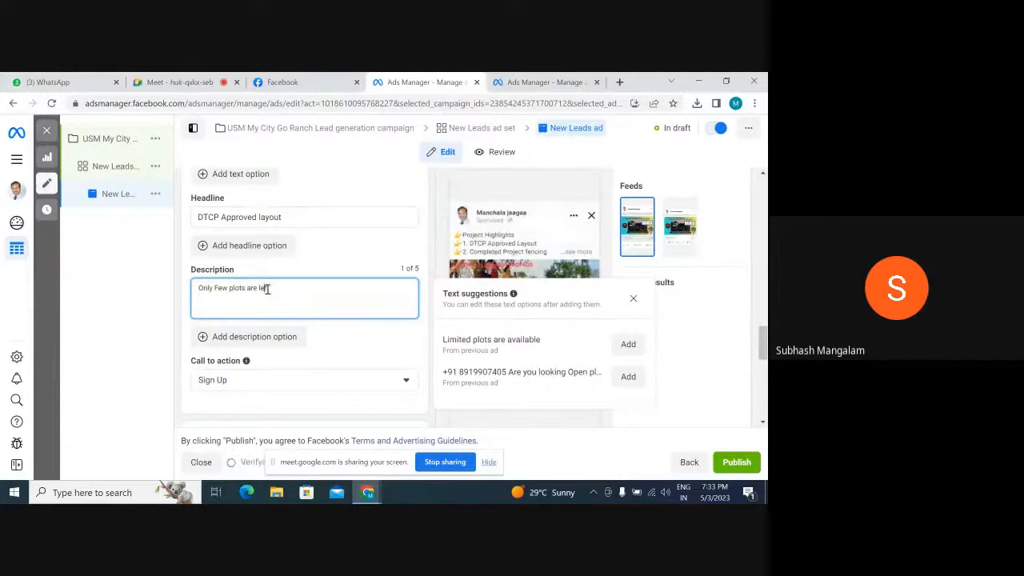
{"action": "key", "text": "Left"}
{"action": "key", "text": "Left"}
{"action": "key", "text": "Left"}
{"action": "key", "text": "Left"}
{"action": "key", "text": "Left"}
{"action": "key", "text": "Left"}
{"action": "key", "text": "Left"}
{"action": "key", "text": "BackSpace"}
{"action": "type", "text": "P"}
{"action": "scroll", "coordinate": [379, 338], "scroll_direction": "down", "scroll_amount": 1}
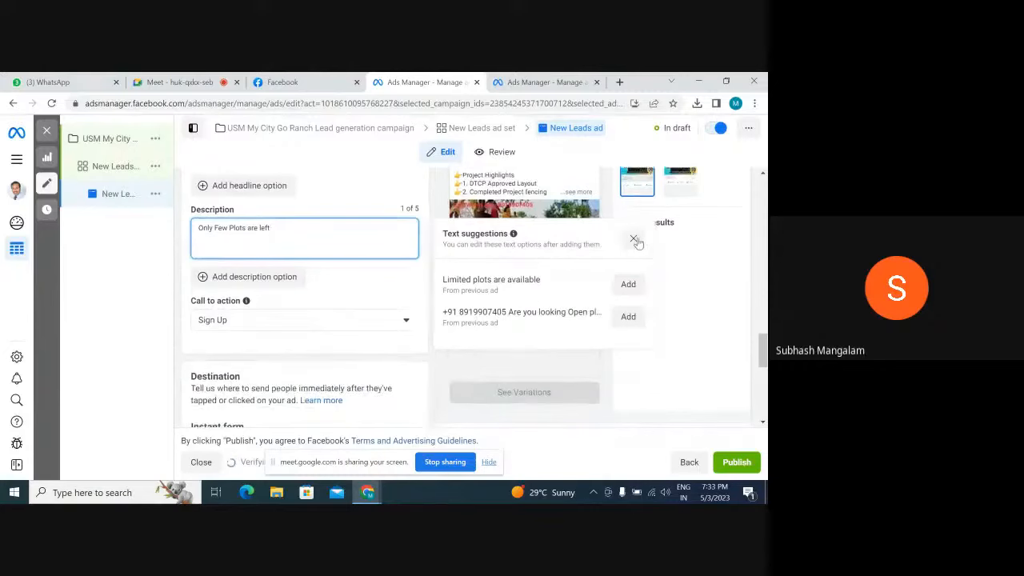
Review the ad's identity, media, texts, instant form and tracking settings alongside the ad preview
{"action": "scroll", "coordinate": [366, 280], "scroll_direction": "up", "scroll_amount": 5}
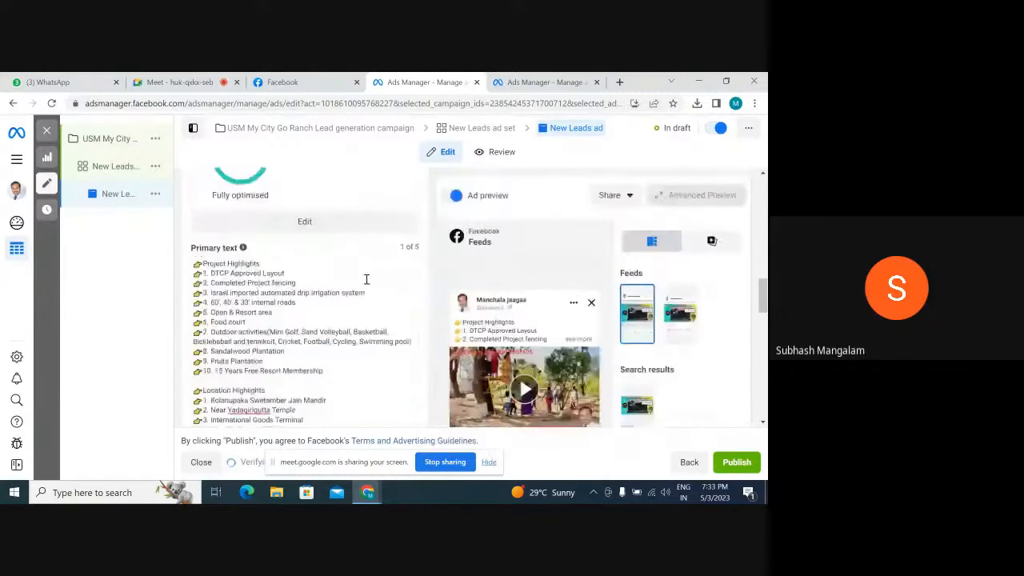
{"action": "scroll", "coordinate": [366, 288], "scroll_direction": "up", "scroll_amount": 10}
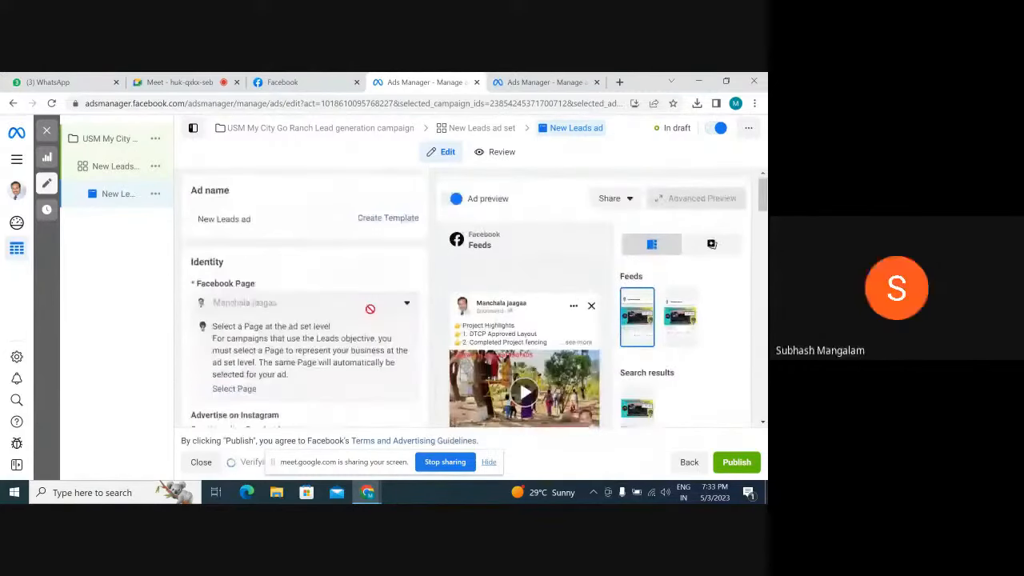
{"action": "scroll", "coordinate": [628, 334], "scroll_direction": "down", "scroll_amount": 4}
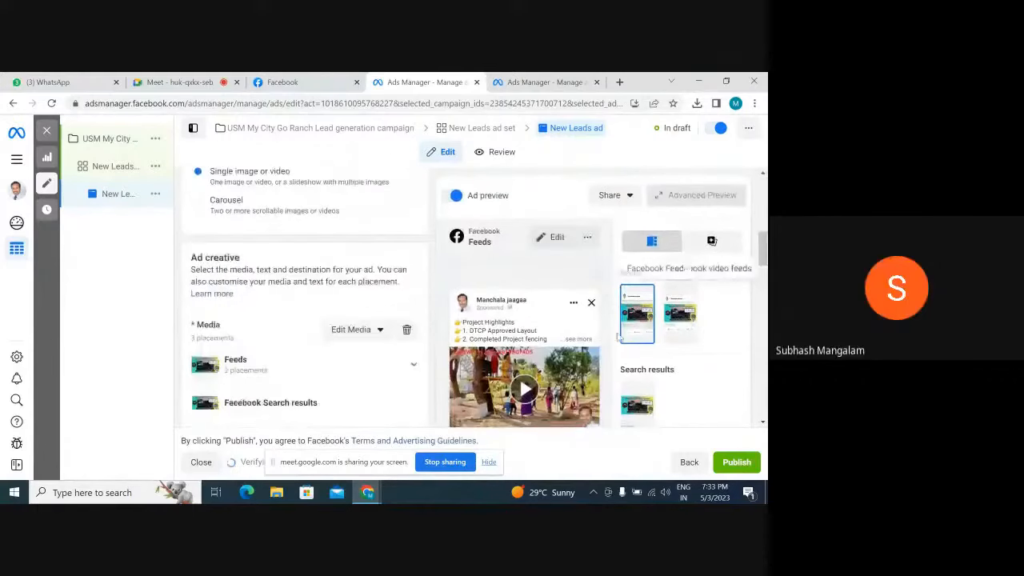
{"action": "scroll", "coordinate": [628, 334], "scroll_direction": "down", "scroll_amount": 6}
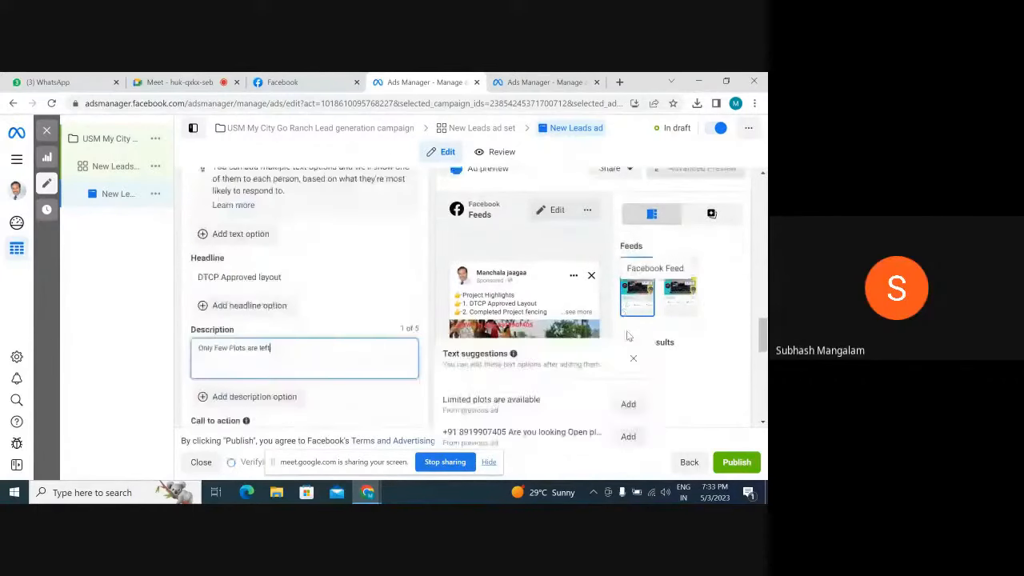
{"action": "scroll", "coordinate": [628, 336], "scroll_direction": "down", "scroll_amount": 3}
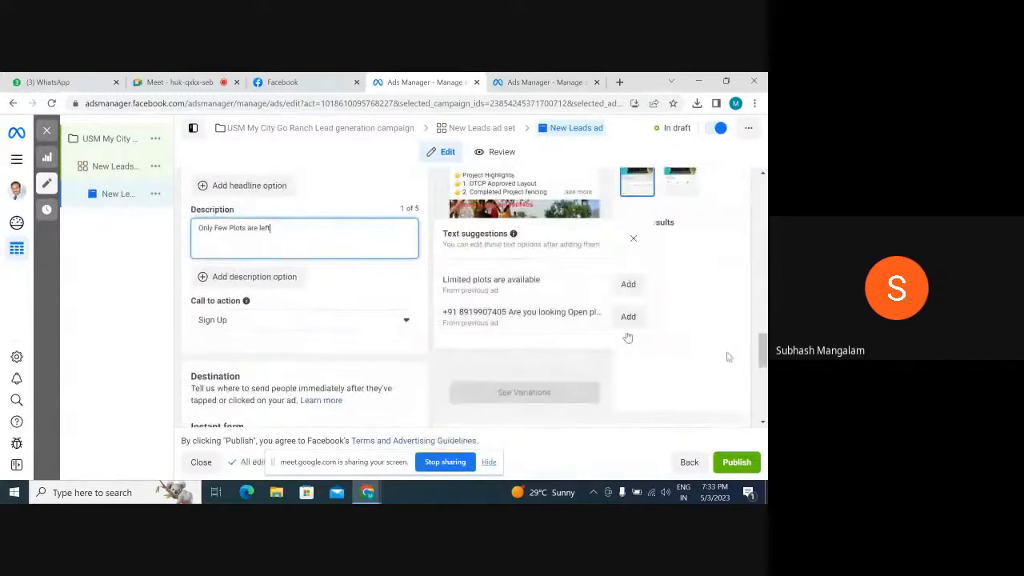
{"action": "scroll", "coordinate": [728, 357], "scroll_direction": "down", "scroll_amount": 4}
{"action": "scroll", "coordinate": [718, 337], "scroll_direction": "down", "scroll_amount": 2}
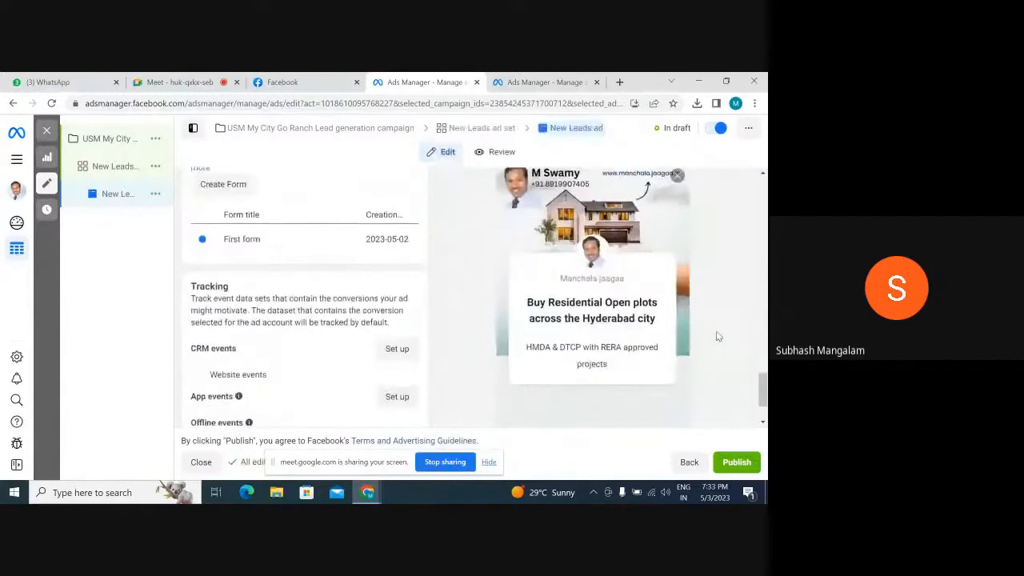
{"action": "scroll", "coordinate": [718, 337], "scroll_direction": "up", "scroll_amount": 3}
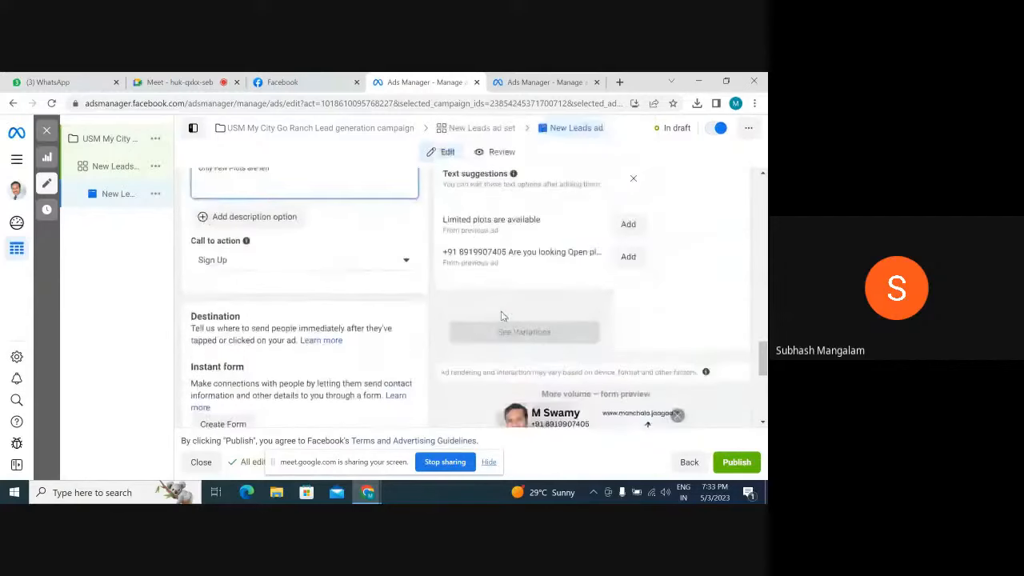
{"action": "scroll", "coordinate": [502, 316], "scroll_direction": "up", "scroll_amount": 1}
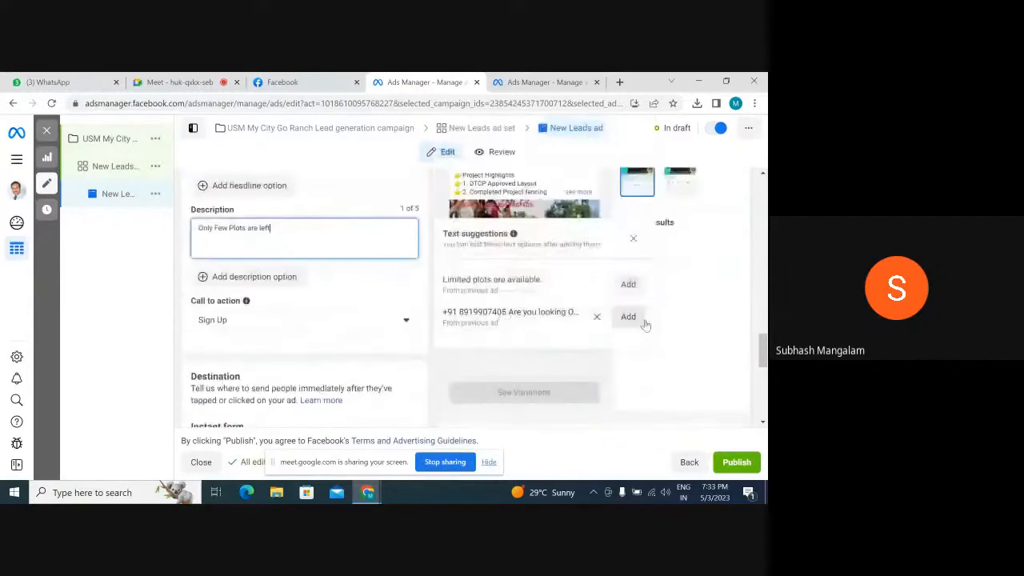
Dismiss the text suggestions and set the ad's call to action to Learn more
{"action": "left_click", "coordinate": [633, 238]}
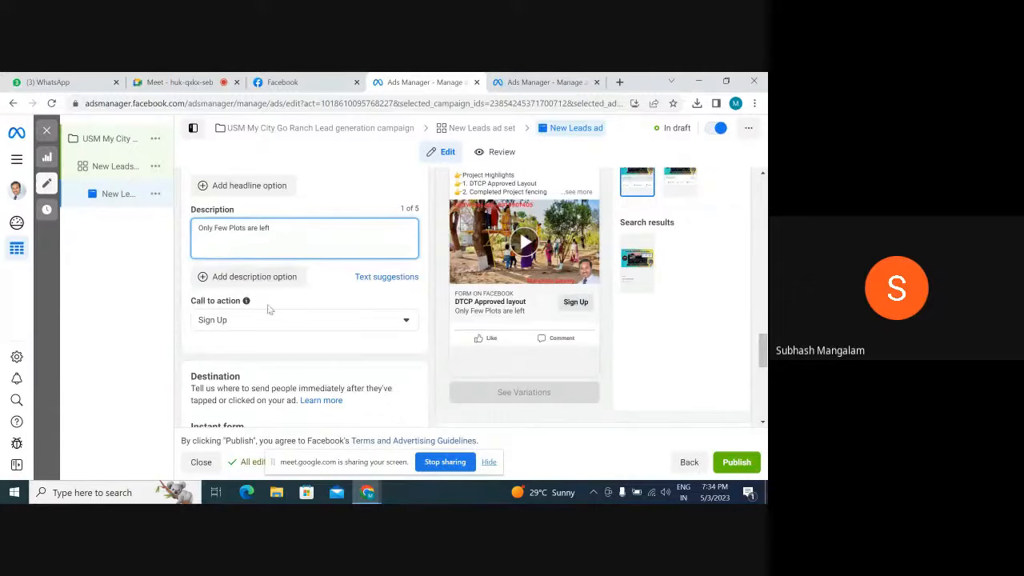
{"action": "left_click", "coordinate": [250, 327]}
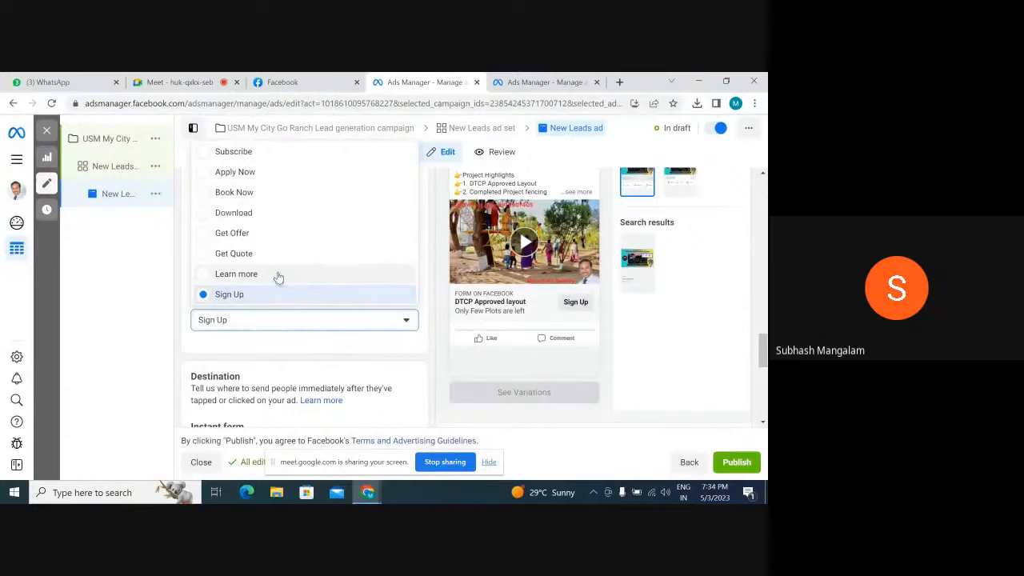
{"action": "left_click", "coordinate": [204, 276]}
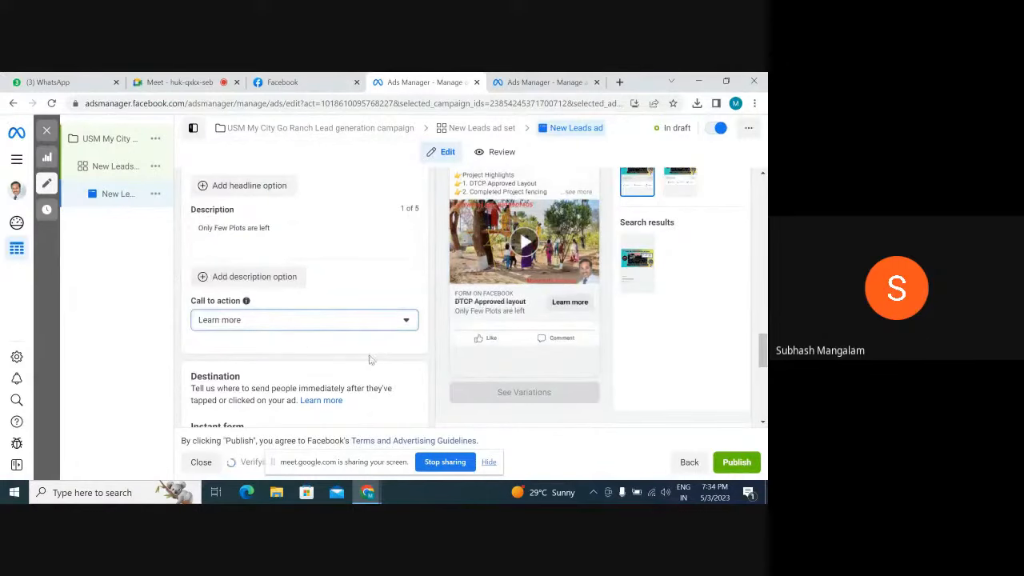
{"action": "scroll", "coordinate": [370, 360], "scroll_direction": "down", "scroll_amount": 1}
{"action": "scroll", "coordinate": [368, 362], "scroll_direction": "up", "scroll_amount": 1}
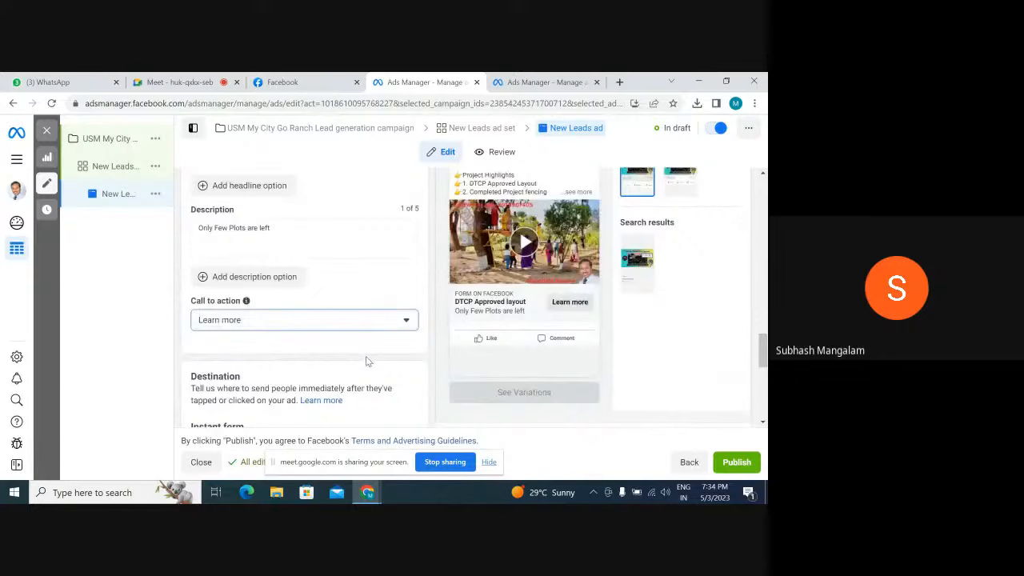
Create a new instant form for the ad and name it "GO Ranch form"
{"action": "scroll", "coordinate": [366, 362], "scroll_direction": "down", "scroll_amount": 3}
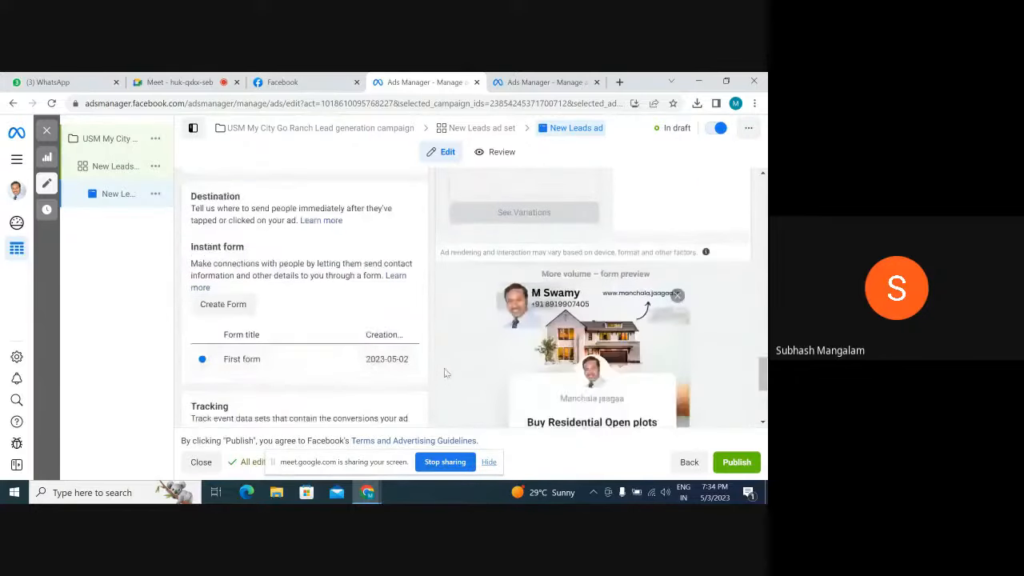
{"action": "scroll", "coordinate": [444, 344], "scroll_direction": "down", "scroll_amount": 1}
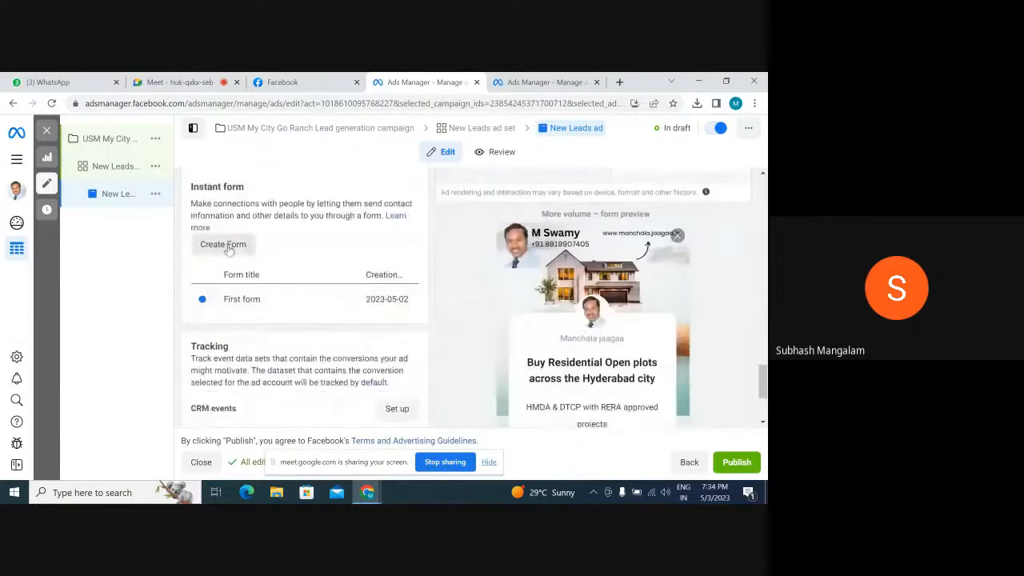
{"action": "left_click", "coordinate": [223, 244]}
{"action": "double_click", "coordinate": [221, 224]}
{"action": "left_click_drag", "start_coordinate": [222, 224], "coordinate": [62, 212]}
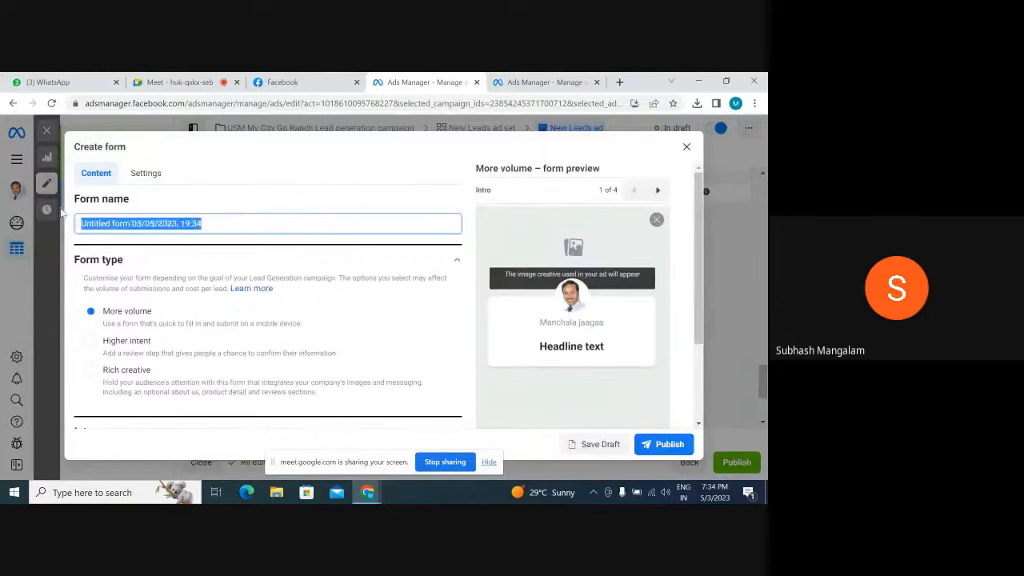
{"action": "type", "text": "GO "}
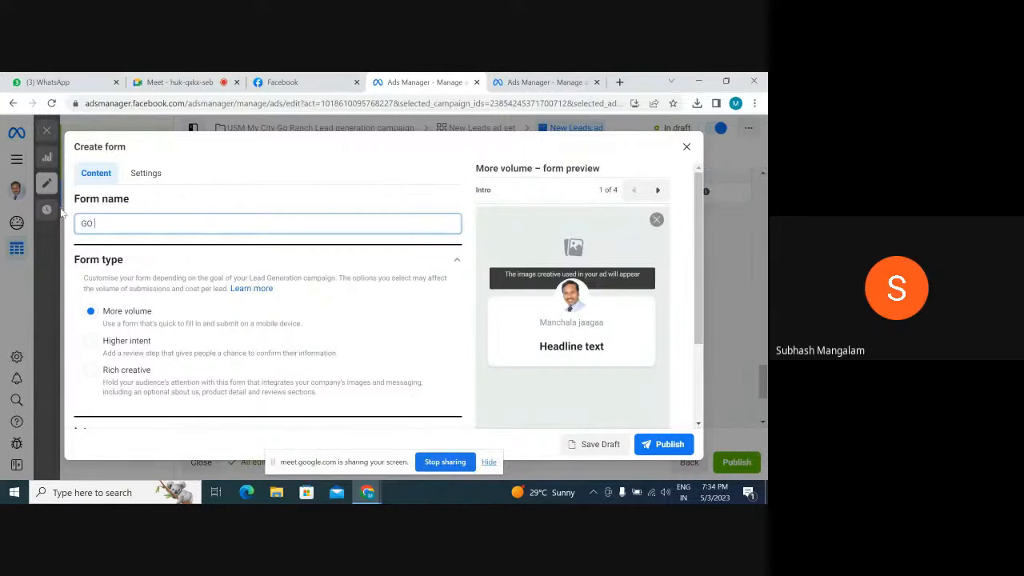
{"action": "type", "text": "ranch"}
{"action": "key", "text": "BackSpace"}
{"action": "key", "text": "BackSpace"}
{"action": "key", "text": "BackSpace"}
{"action": "key", "text": "BackSpace"}
{"action": "key", "text": "BackSpace"}
{"action": "type", "text": "Ranch"}
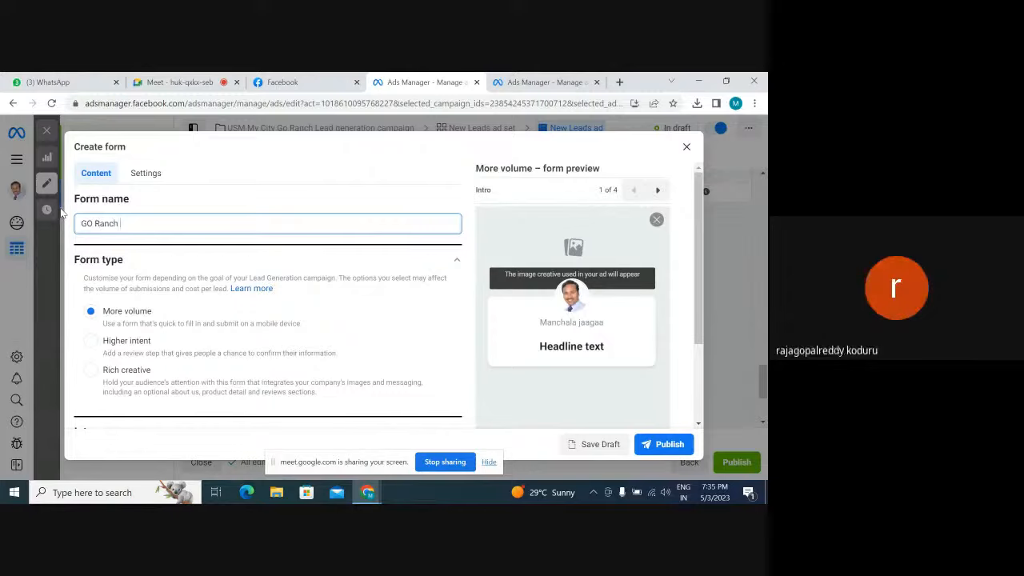
{"action": "type", "text": " form"}
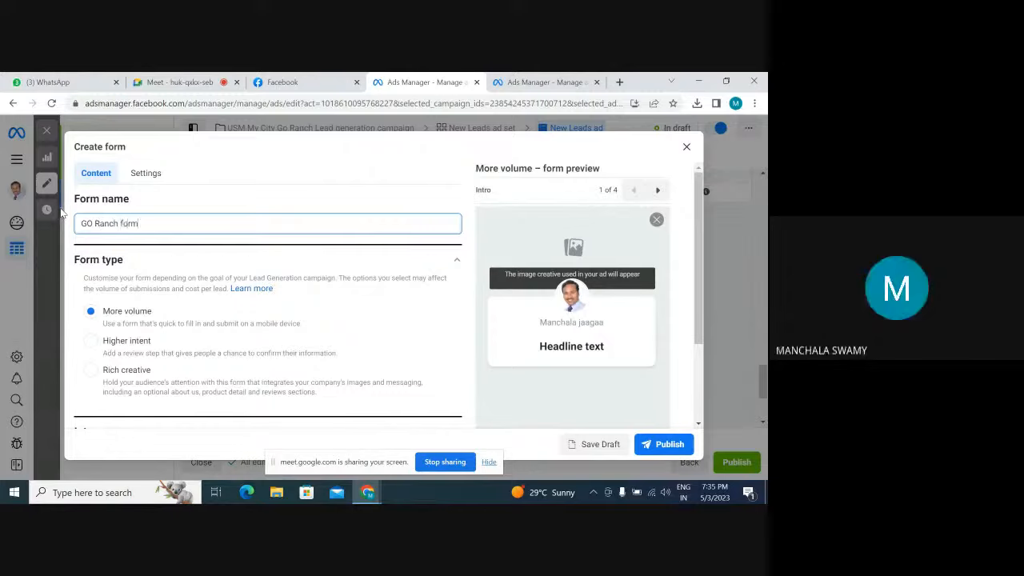
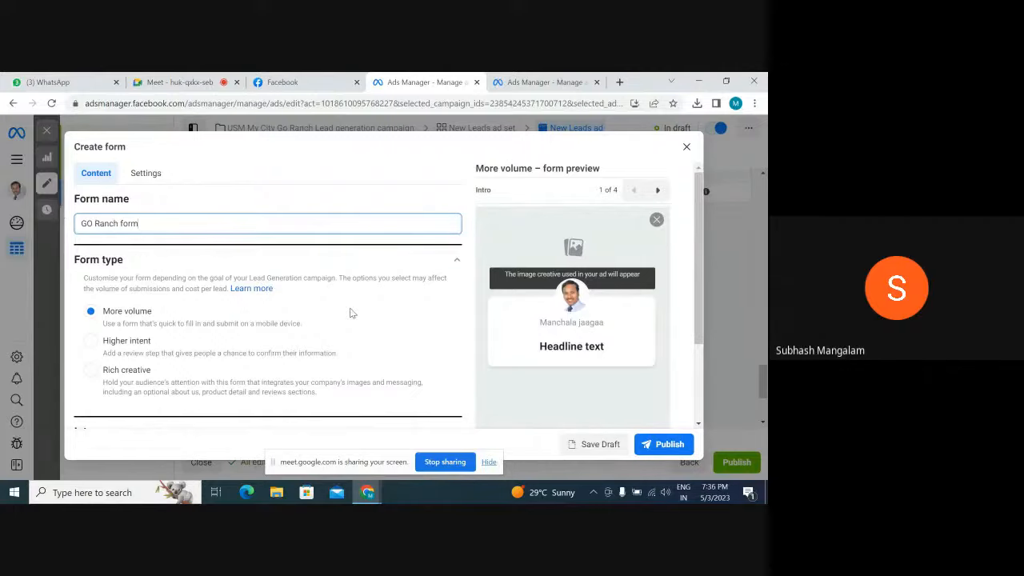
Set the greeting headline in the form's intro to "DTCP Approved Project Near Bachannapet"
{"action": "scroll", "coordinate": [349, 313], "scroll_direction": "down", "scroll_amount": 2}
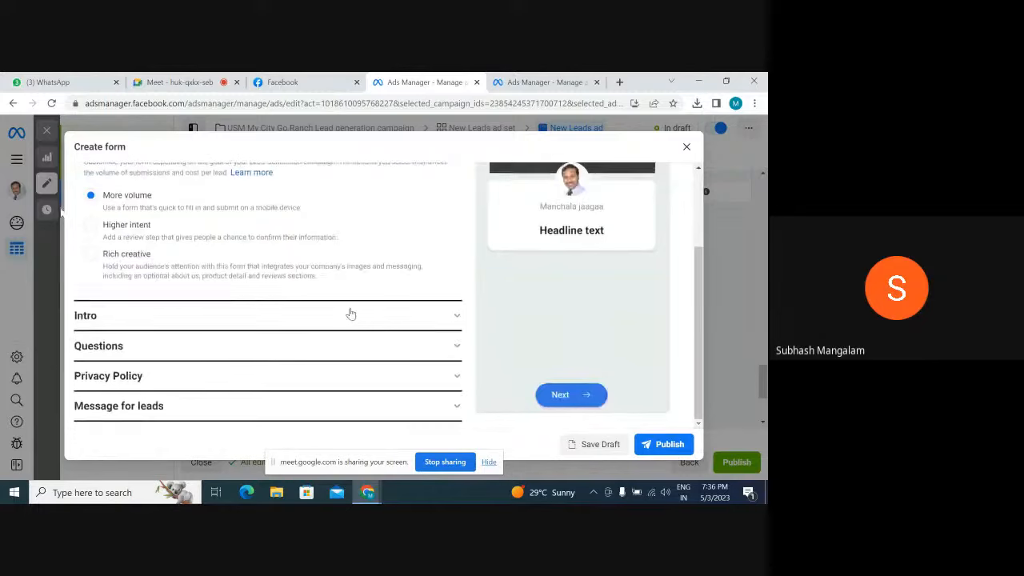
{"action": "left_click", "coordinate": [456, 315]}
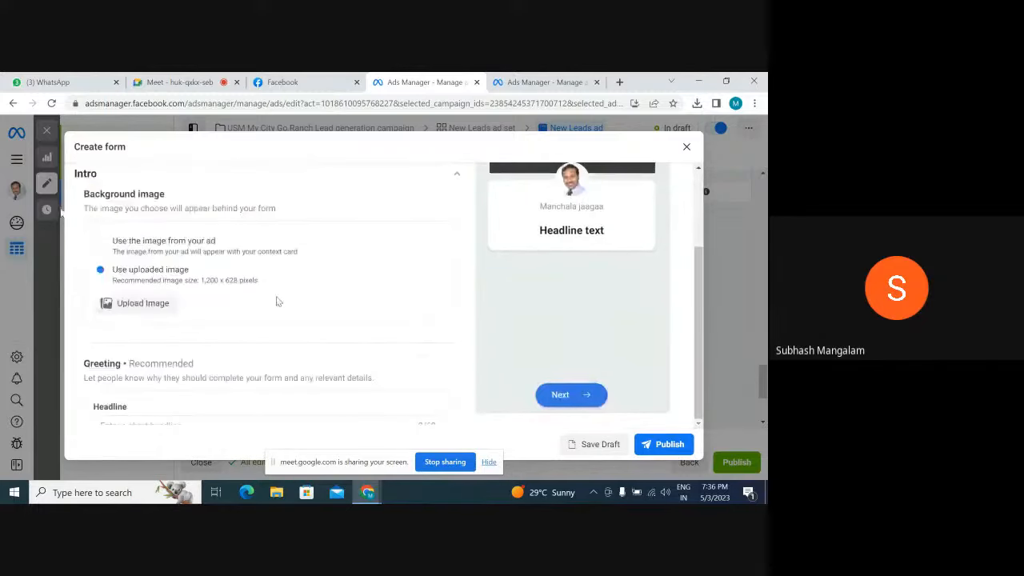
{"action": "scroll", "coordinate": [268, 303], "scroll_direction": "down", "scroll_amount": 2}
{"action": "scroll", "coordinate": [268, 303], "scroll_direction": "up", "scroll_amount": 1}
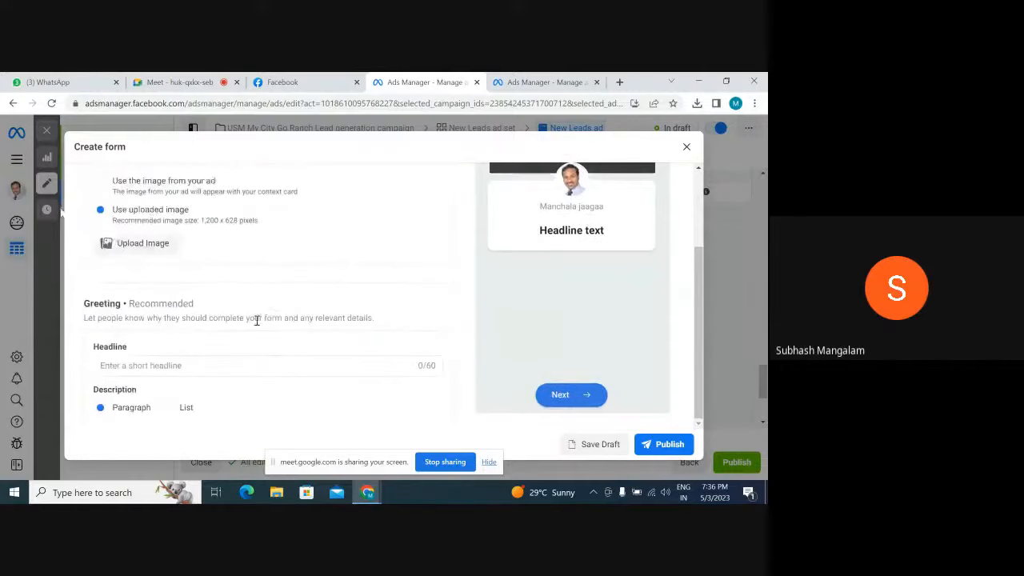
{"action": "left_click", "coordinate": [150, 365]}
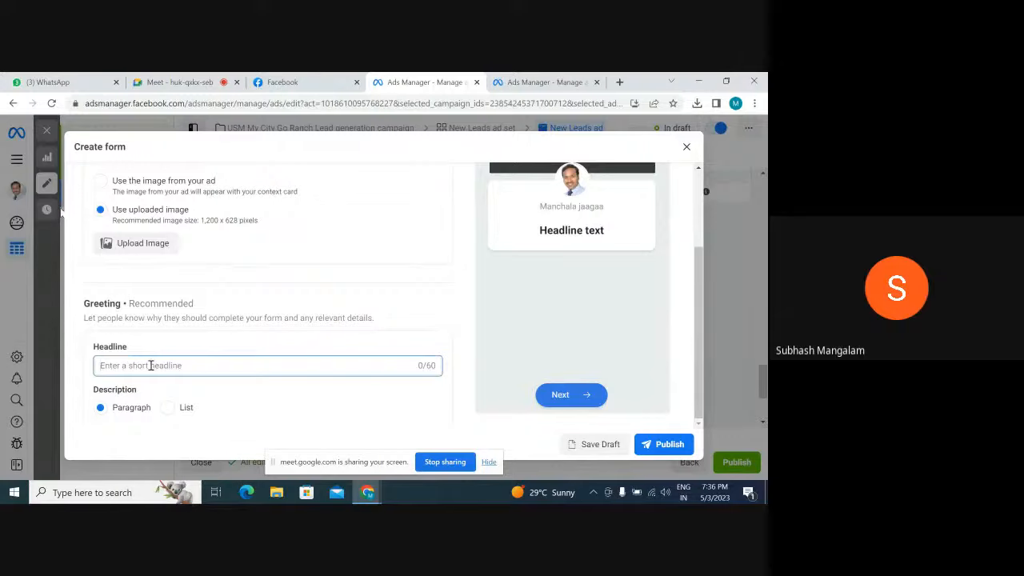
{"action": "type", "text": "DTC"}
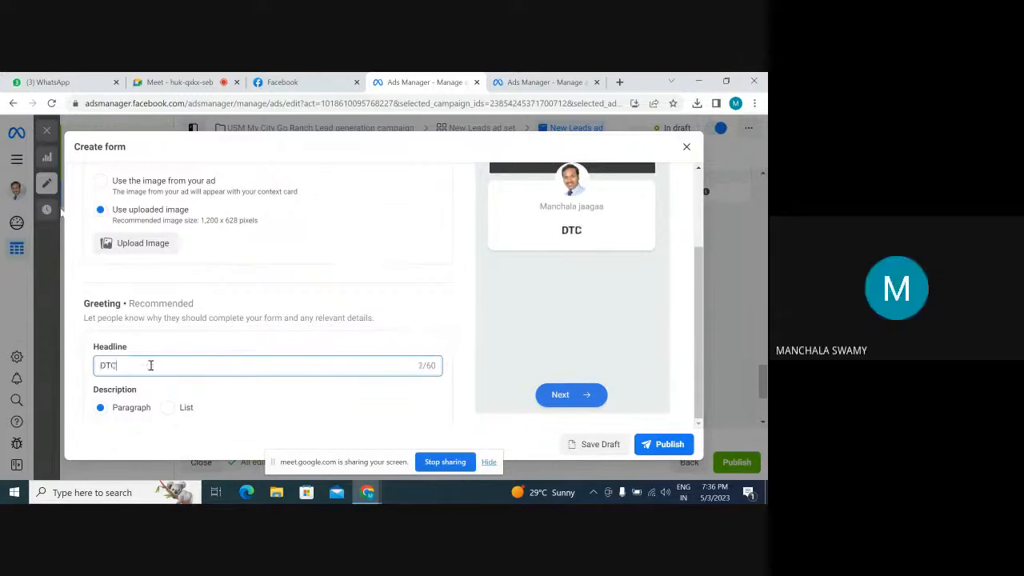
{"action": "type", "text": "P App"}
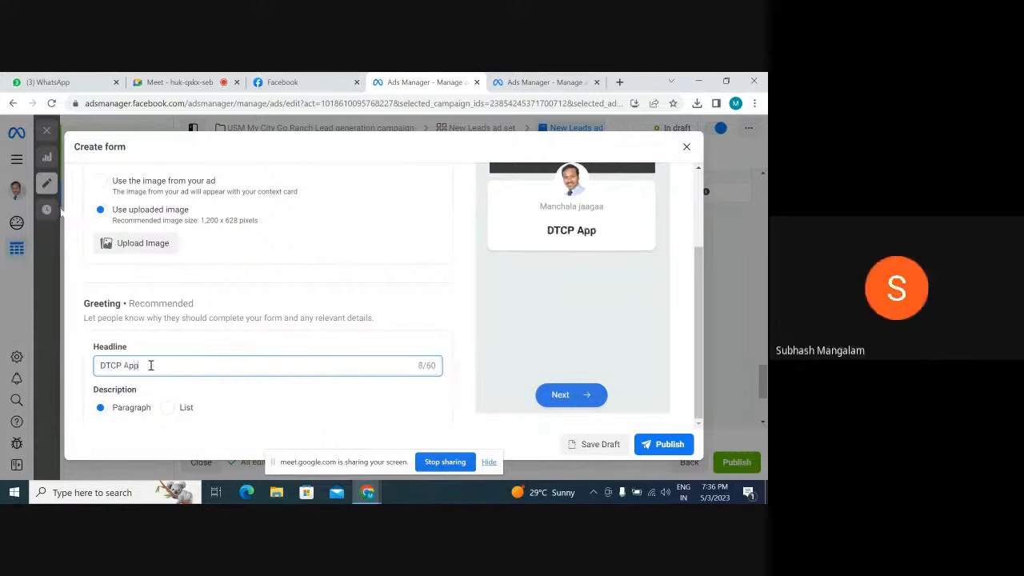
{"action": "type", "text": "roved P"}
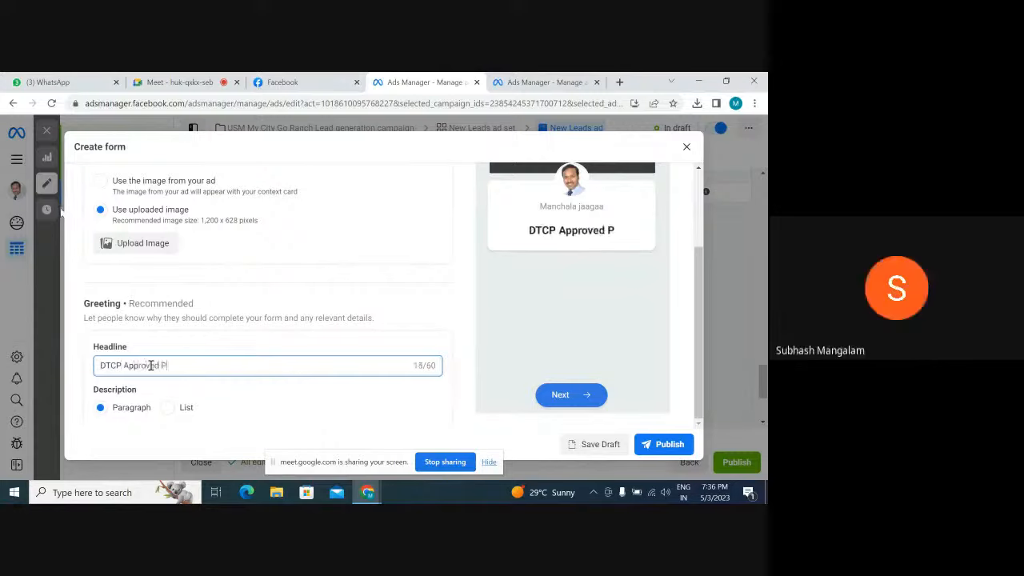
{"action": "type", "text": "roject "}
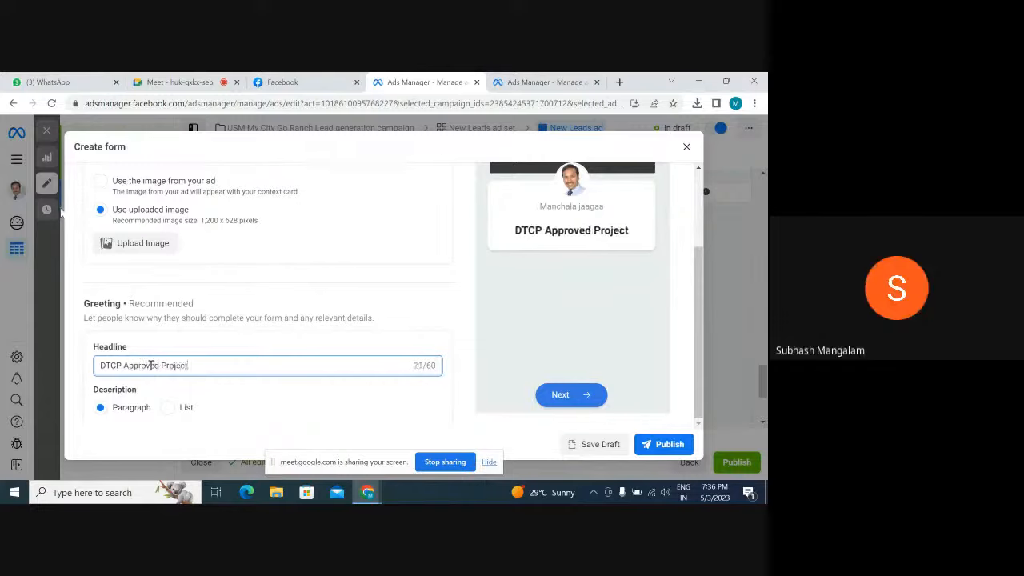
{"action": "type", "text": "at"}
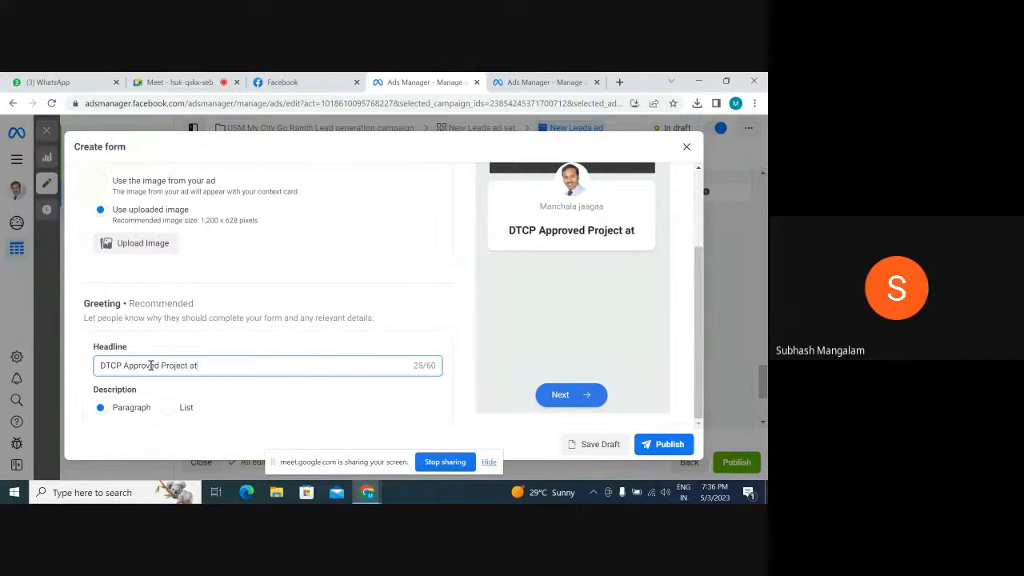
{"action": "key", "text": "BackSpace"}
{"action": "key", "text": "BackSpace"}
{"action": "type", "text": "Near"}
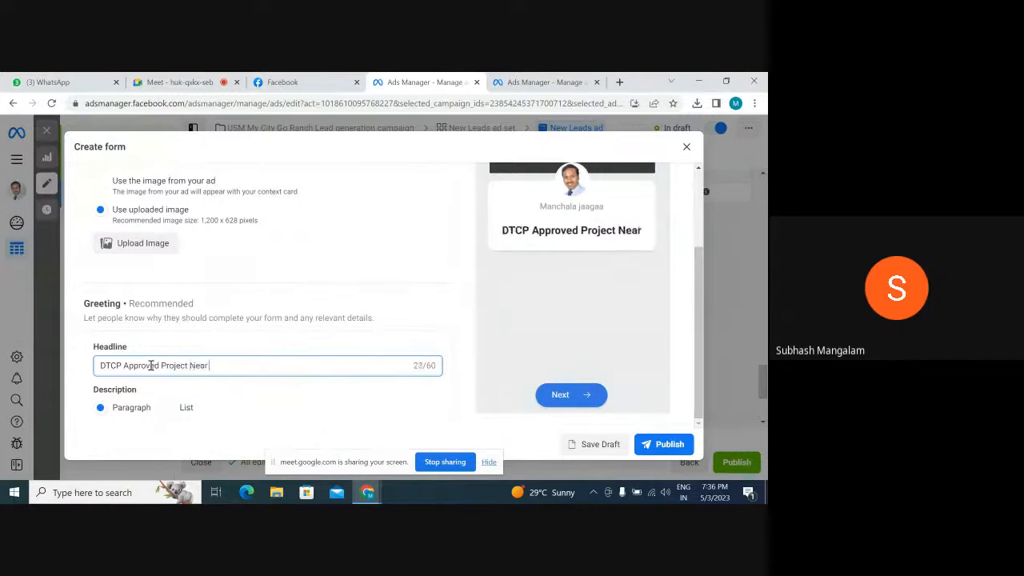
{"action": "type", "text": " Bachannapet"}
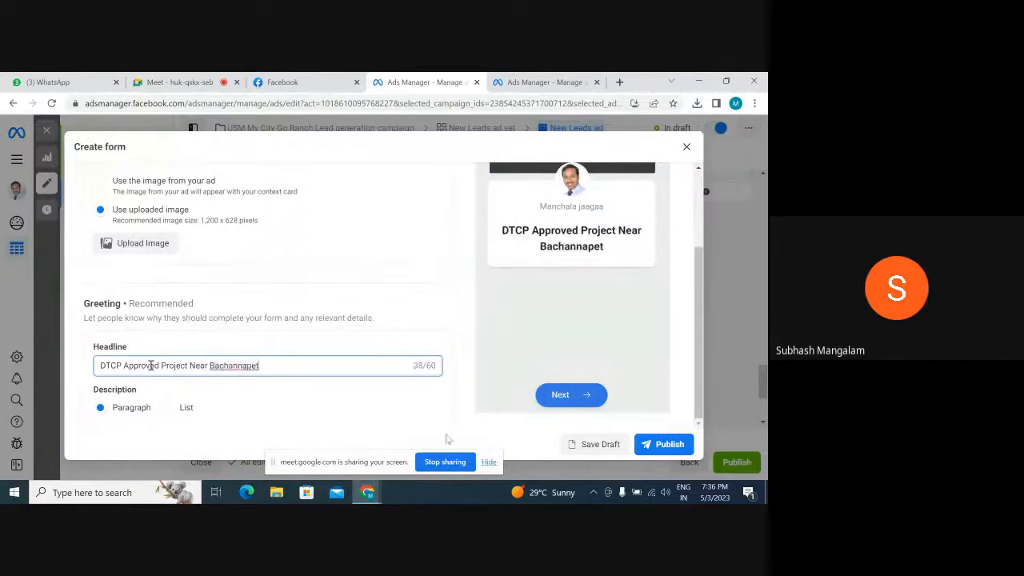
{"action": "left_click", "coordinate": [321, 409]}
Enter "EMI available" as the first line of the greeting's paragraph description
{"action": "scroll", "coordinate": [319, 404], "scroll_direction": "down", "scroll_amount": 1}
{"action": "scroll", "coordinate": [319, 400], "scroll_direction": "down", "scroll_amount": 1}
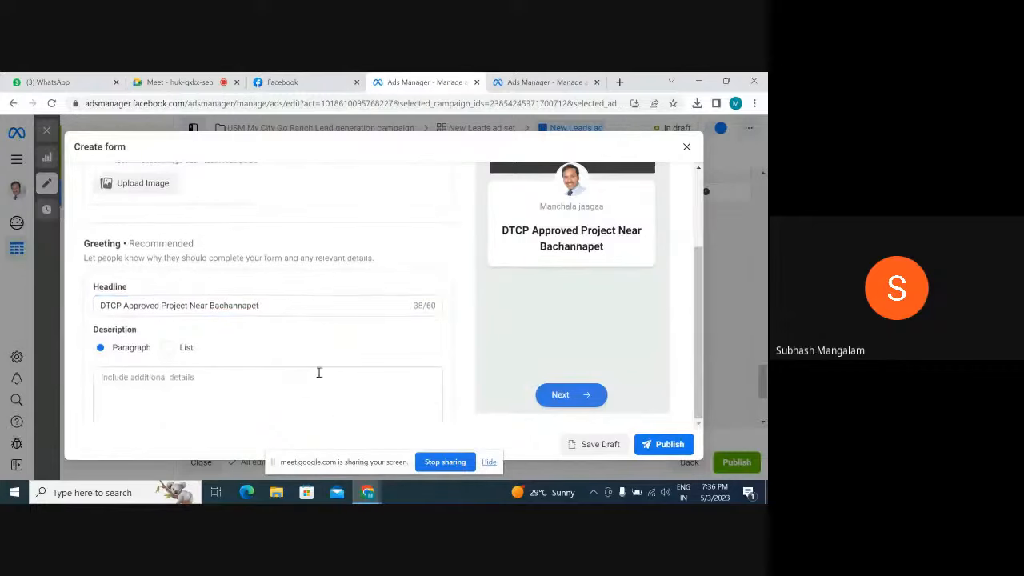
{"action": "scroll", "coordinate": [318, 373], "scroll_direction": "down", "scroll_amount": 3}
{"action": "scroll", "coordinate": [317, 372], "scroll_direction": "up", "scroll_amount": 2}
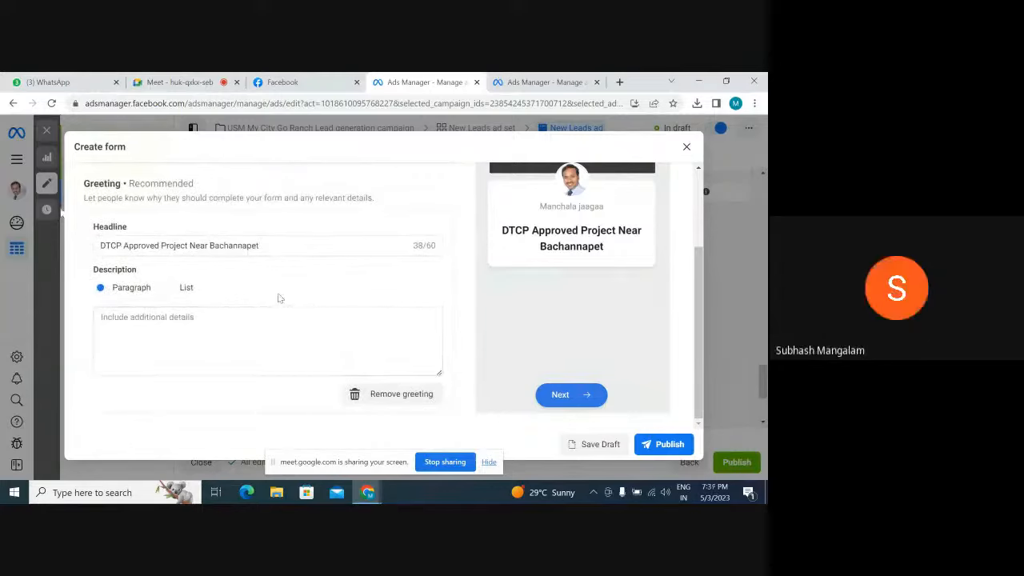
{"action": "left_click", "coordinate": [127, 321]}
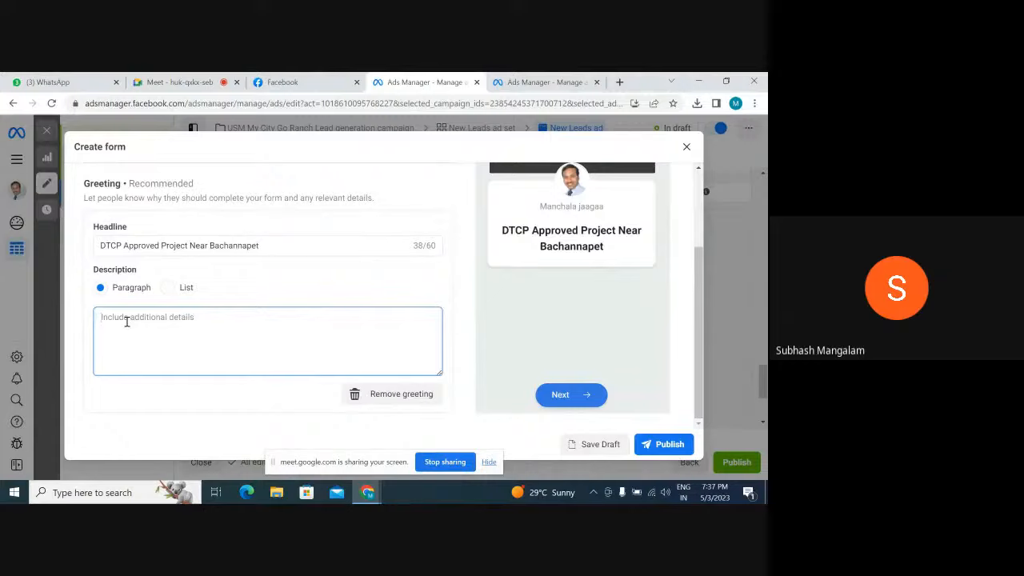
{"action": "type", "text": "EM"}
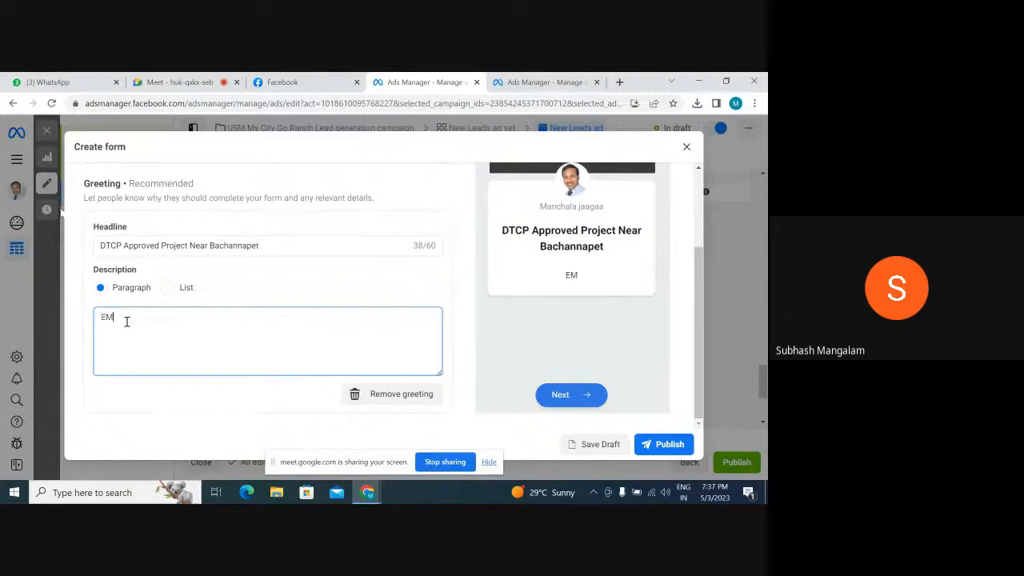
{"action": "type", "text": "I available"}
Add a second line to the greeting description reading "Income from sandlewood"
{"action": "key", "text": "Return"}
{"action": "type", "text": "1"}
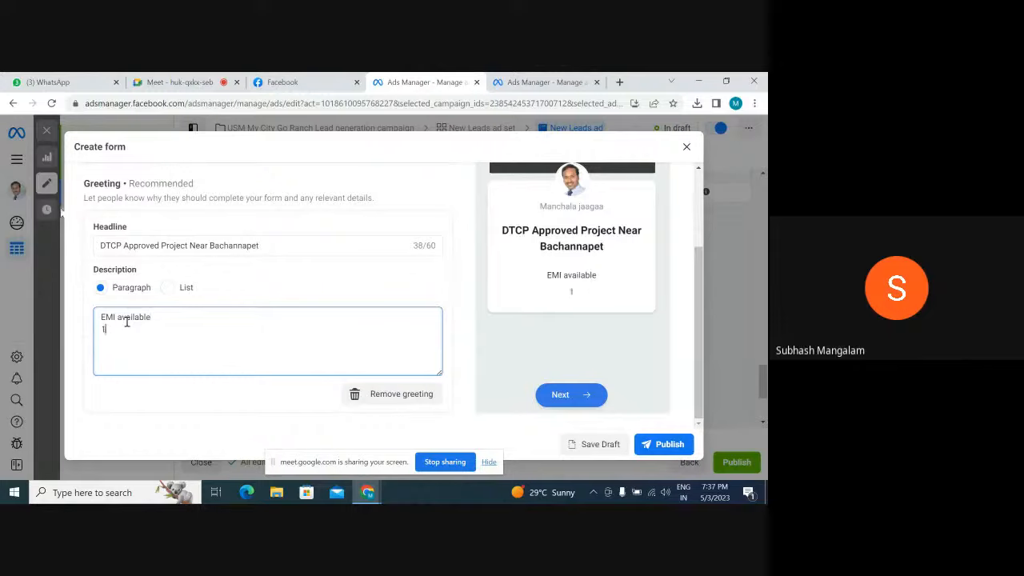
{"action": "key", "text": "BackSpace"}
{"action": "type", "text": "Income from"}
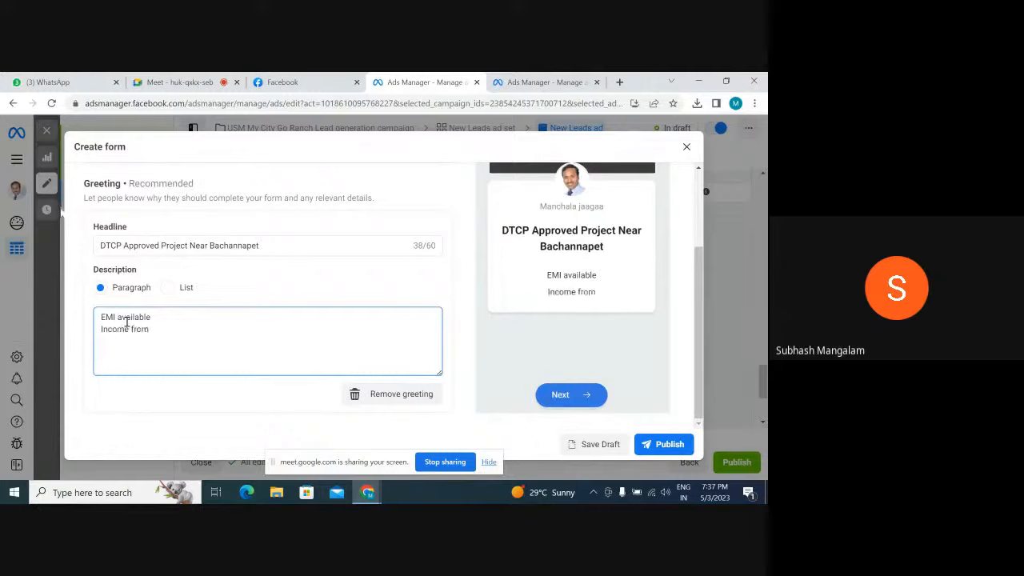
{"action": "type", "text": " sandle"}
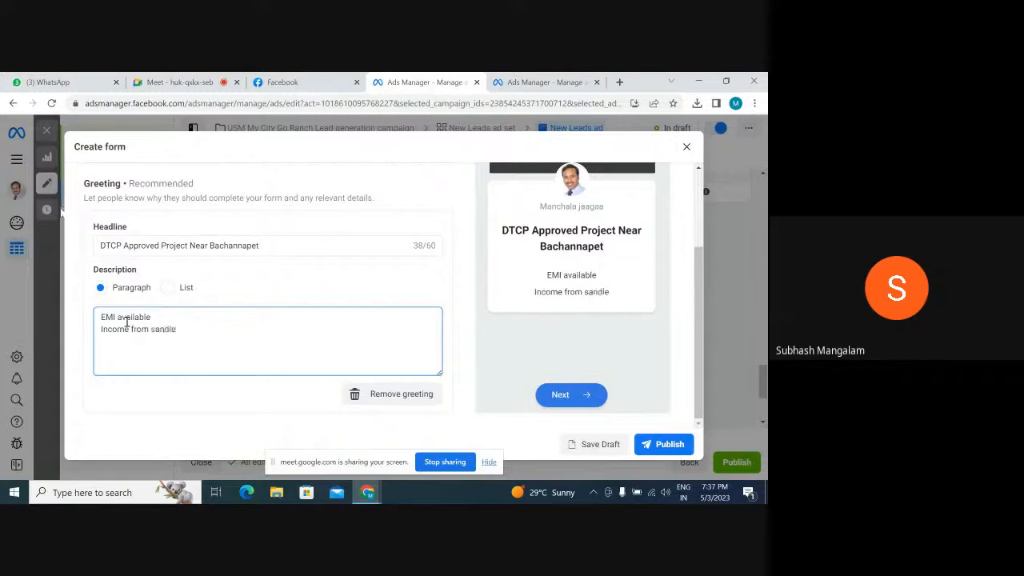
{"action": "type", "text": "wood"}
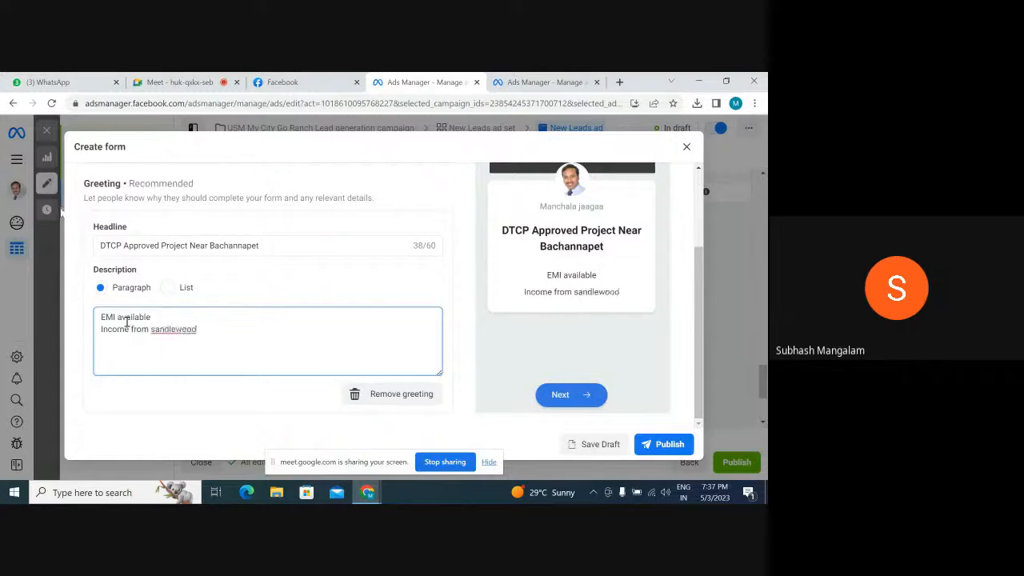
Add a third line to the greeting description reading "15 years free Resort membership"
{"action": "key", "text": "Return"}
{"action": "type", "text": "14"}
{"action": "key", "text": "BackSpace"}
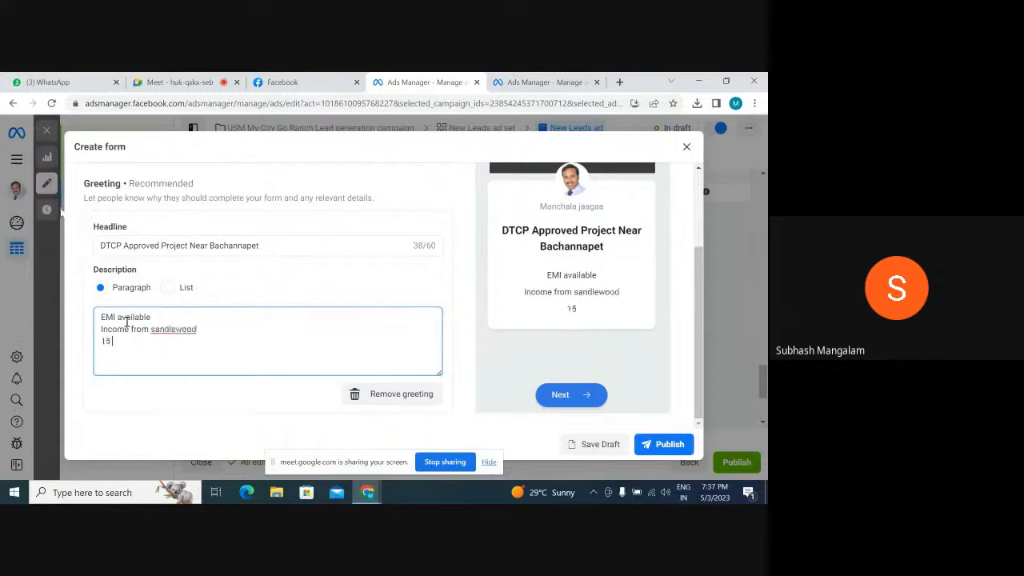
{"action": "type", "text": "5 years free resot"}
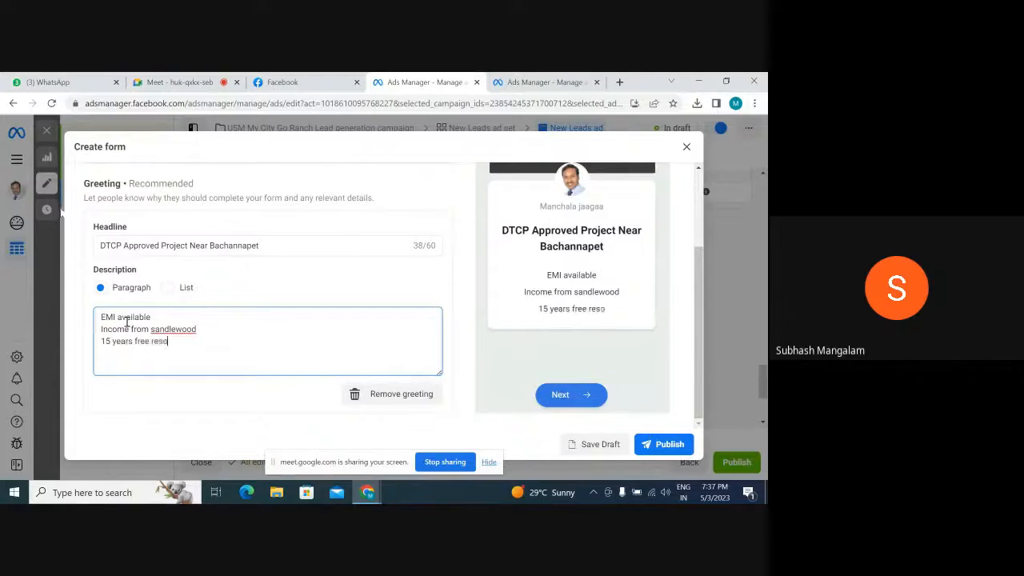
{"action": "key", "text": "BackSpace"}
{"action": "key", "text": "BackSpace"}
{"action": "key", "text": "BackSpace"}
{"action": "key", "text": "BackSpace"}
{"action": "key", "text": "BackSpace"}
{"action": "type", "text": "Resort"}
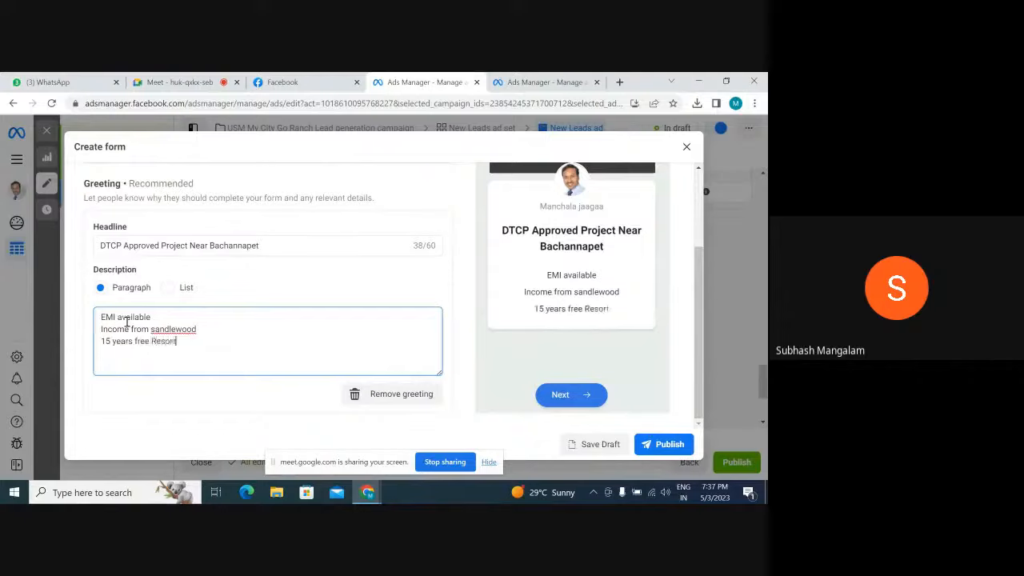
{"action": "type", "text": " memb"}
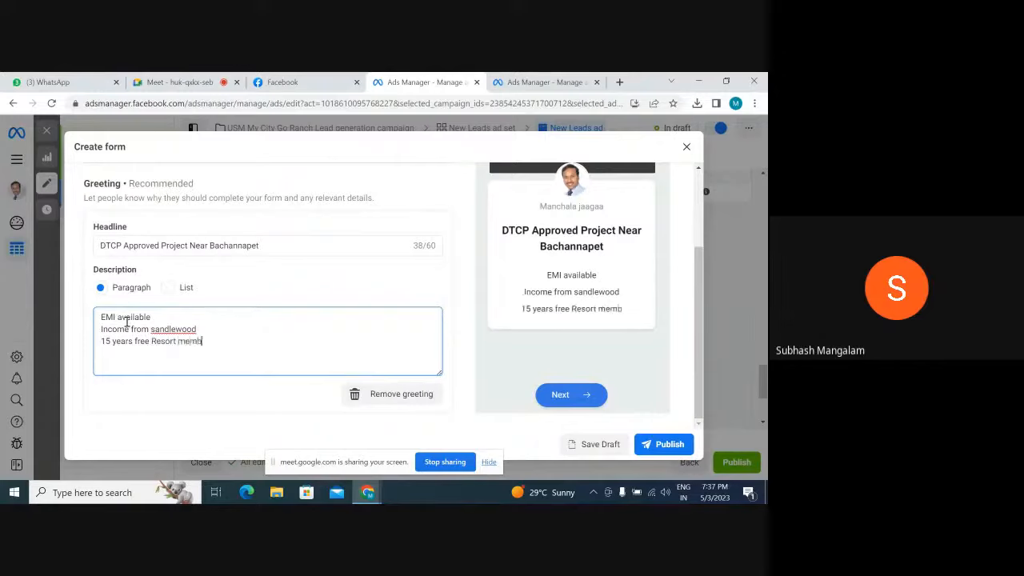
{"action": "type", "text": "ership"}
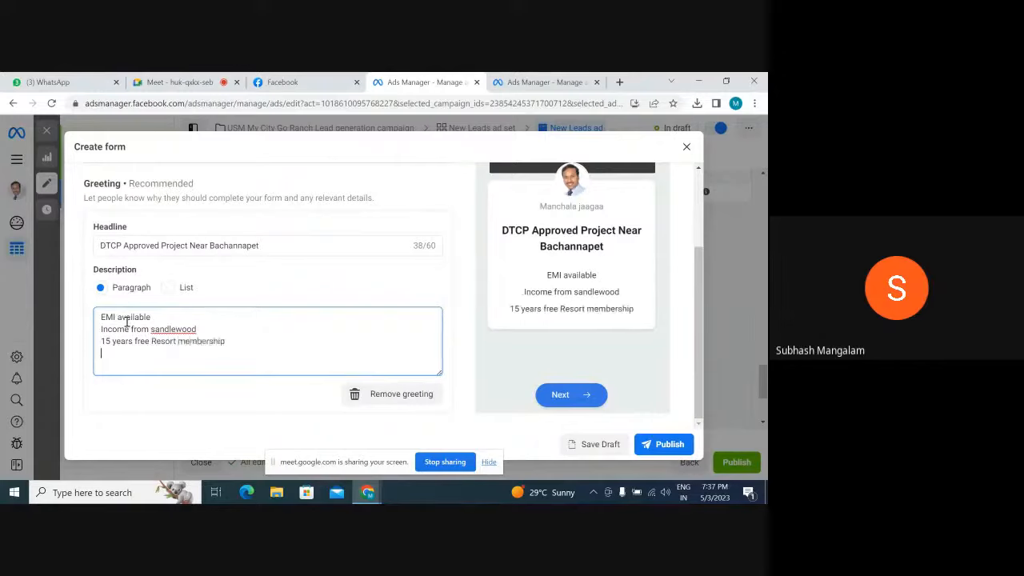
{"action": "key", "text": "Return"}
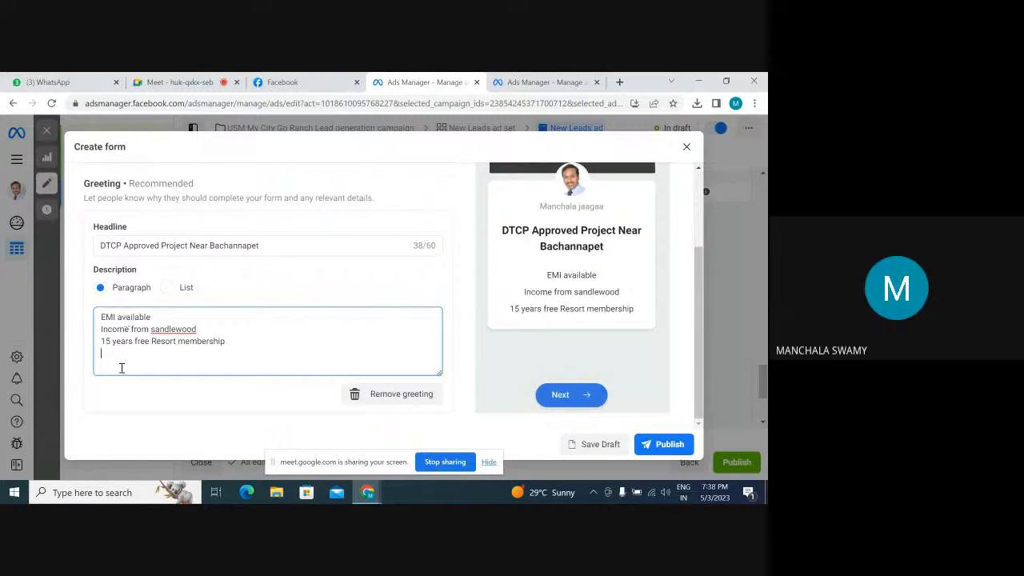
Capitalize the last word of the description's second line so it reads "Income from Sandlewood"
{"action": "left_click", "coordinate": [155, 329]}
{"action": "key", "text": "BackSpace"}
{"action": "type", "text": "S"}
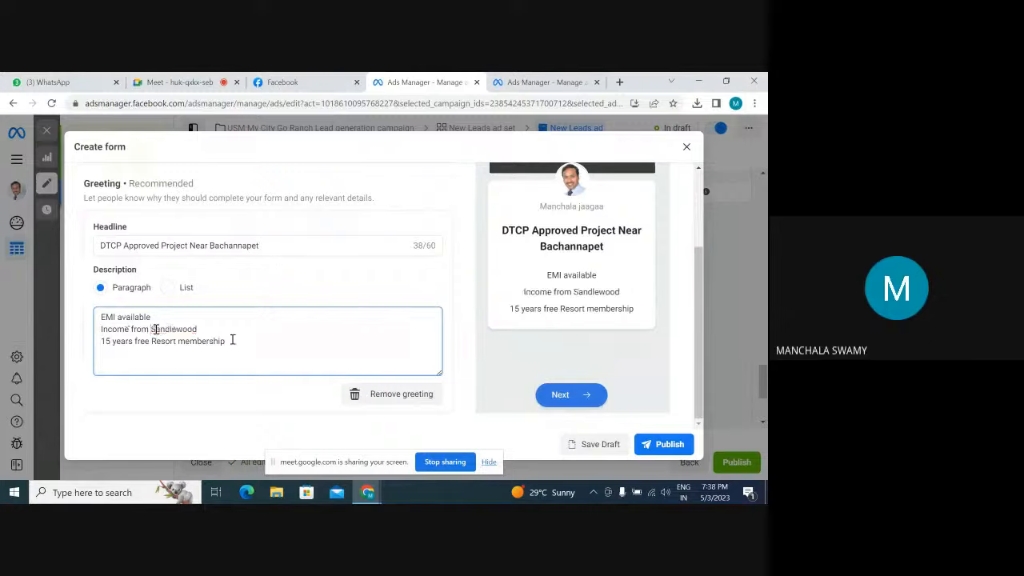
Add a fourth line reading "Free site visit" to the greeting description, with the last word's spelling corrected
{"action": "left_click", "coordinate": [233, 341]}
{"action": "key", "text": "Return"}
{"action": "type", "text": "Free "}
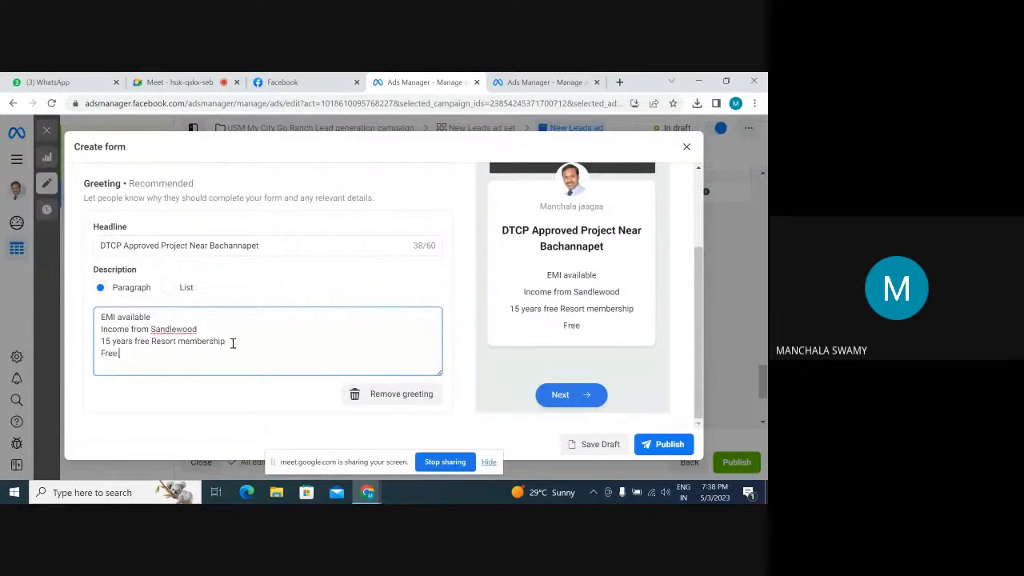
{"action": "type", "text": "site visite"}
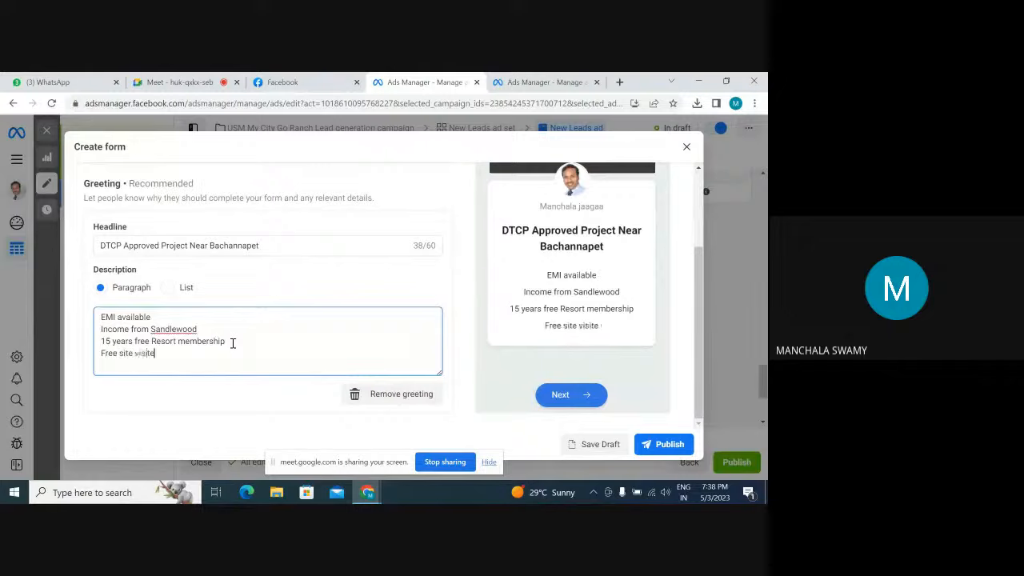
{"action": "right_click", "coordinate": [142, 353]}
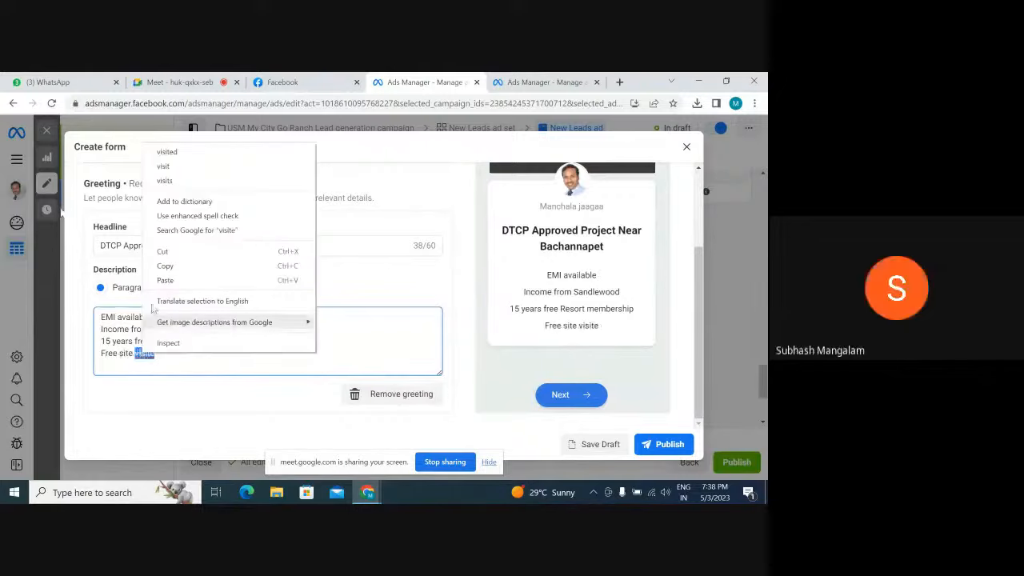
{"action": "left_click", "coordinate": [168, 165]}
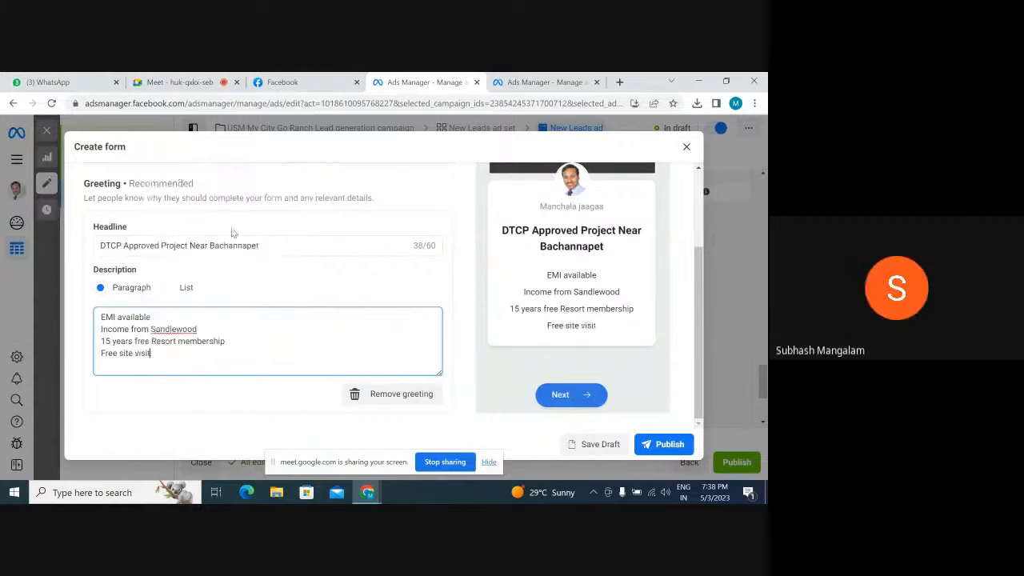
Correct the misspelled word in the description's second line to "Sandalwood" using the spelling suggestion
{"action": "left_click", "coordinate": [175, 328]}
{"action": "right_click", "coordinate": [176, 329]}
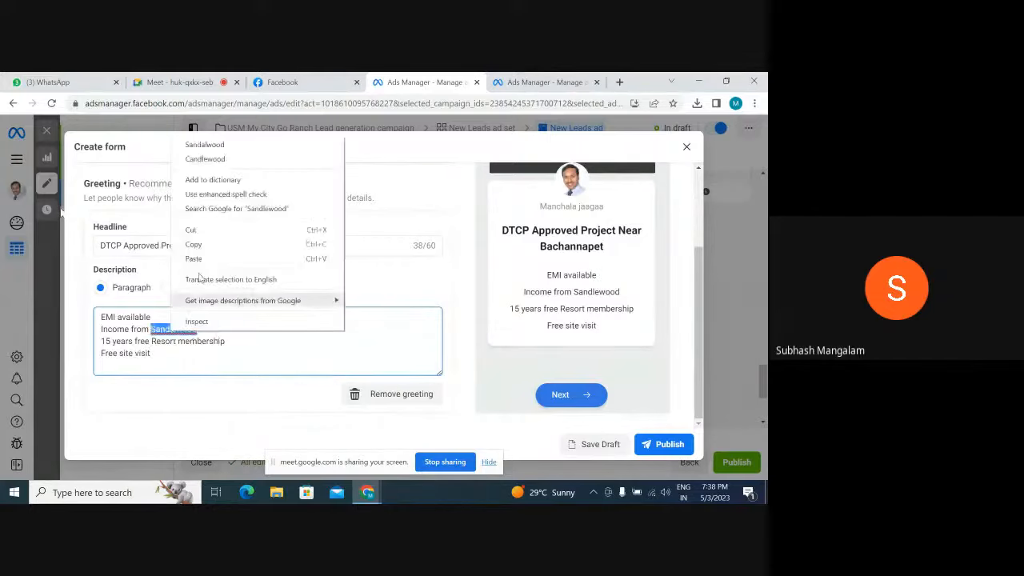
{"action": "left_click", "coordinate": [217, 145]}
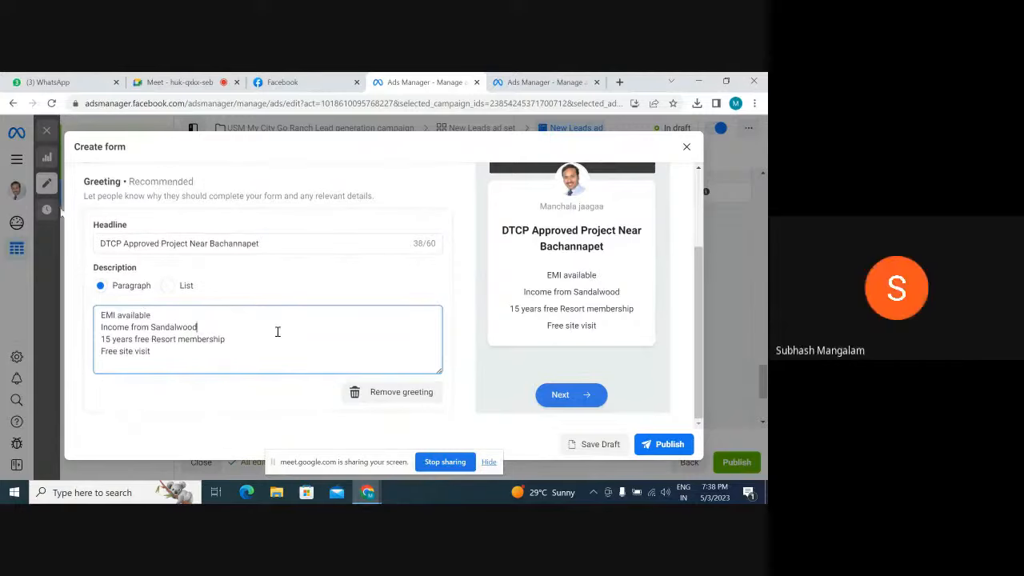
Open the form's Questions section and review the question types available for custom questions
{"action": "scroll", "coordinate": [276, 331], "scroll_direction": "down", "scroll_amount": 2}
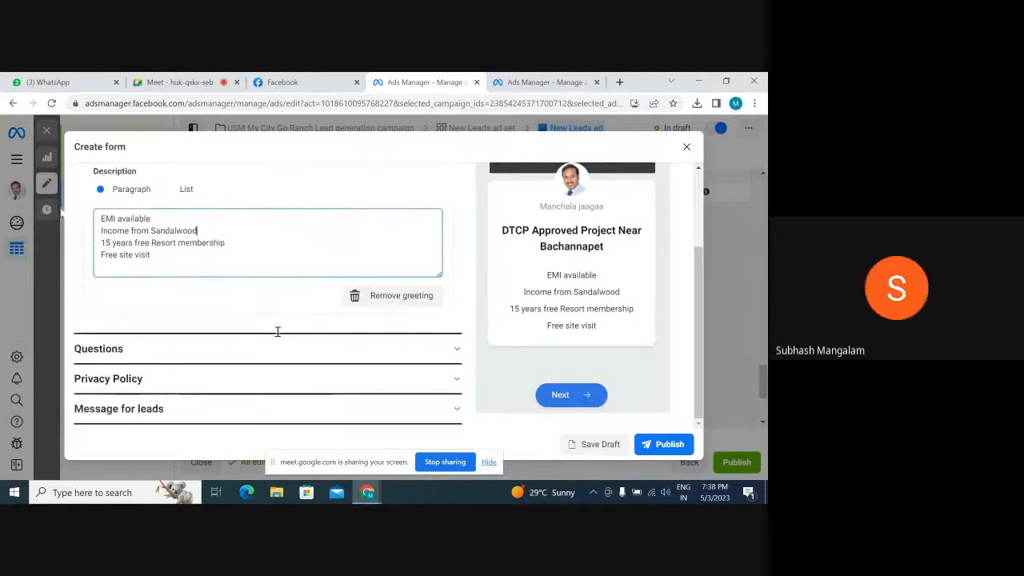
{"action": "left_click", "coordinate": [458, 352]}
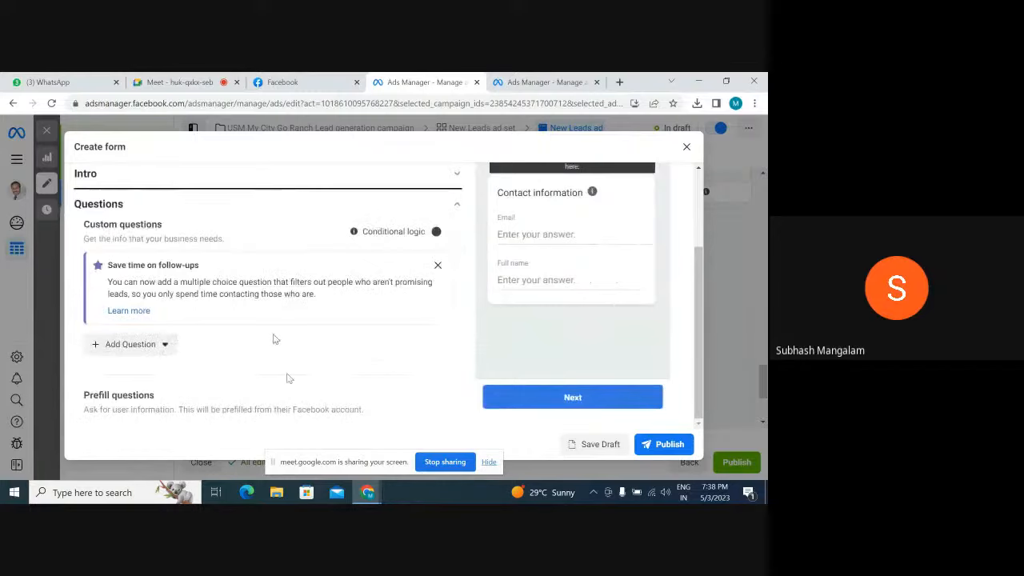
{"action": "scroll", "coordinate": [240, 361], "scroll_direction": "down", "scroll_amount": 1}
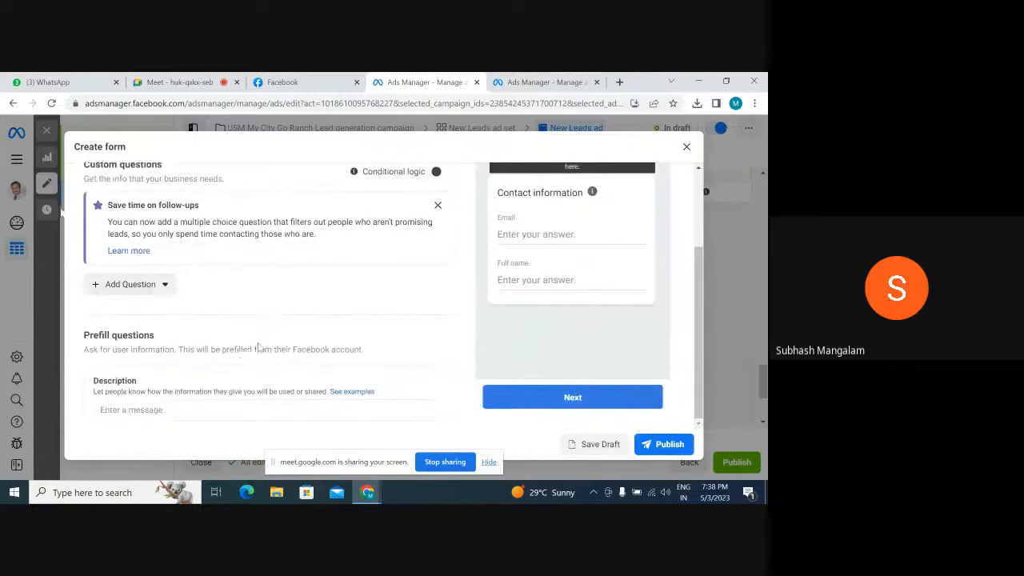
{"action": "left_click", "coordinate": [144, 285]}
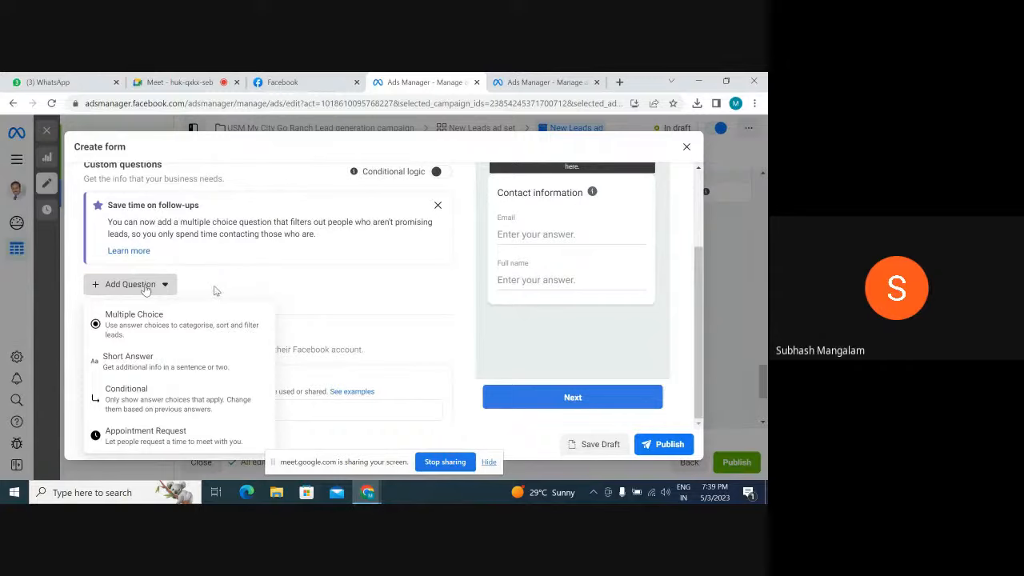
{"action": "scroll", "coordinate": [214, 291], "scroll_direction": "down", "scroll_amount": 2}
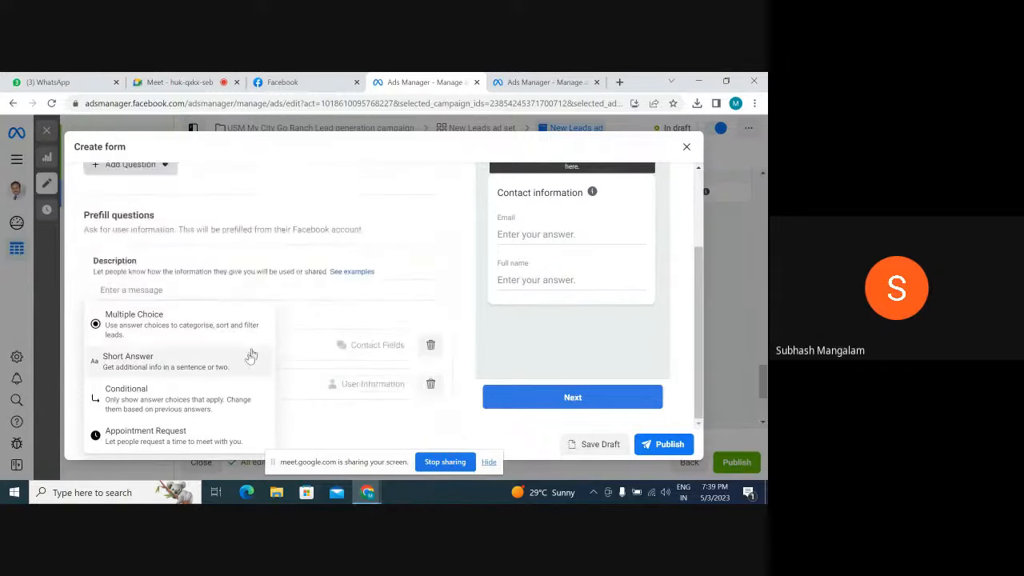
{"action": "left_click", "coordinate": [463, 218]}
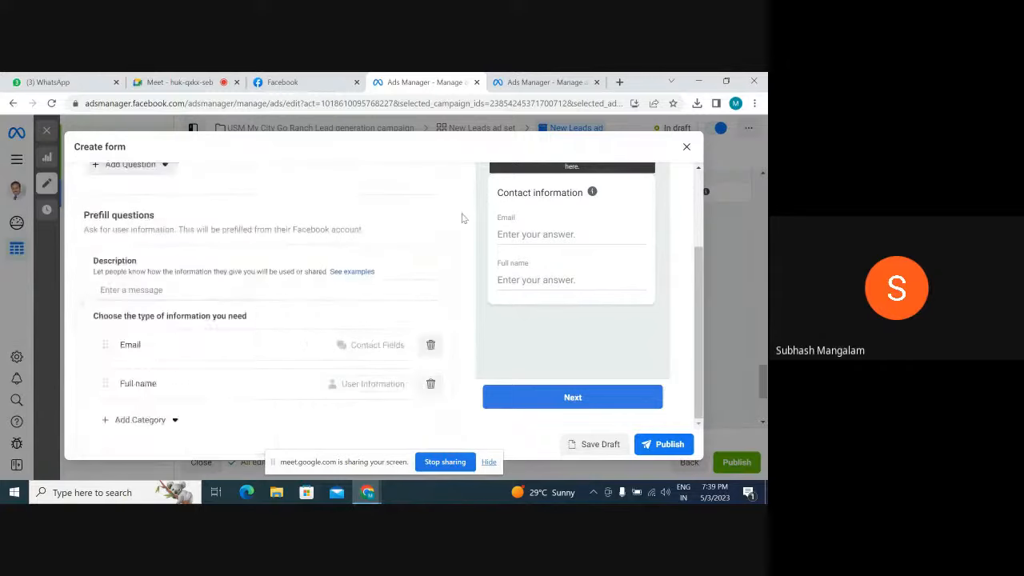
Add the Phone number contact field to the information requested in the prefill questions
{"action": "scroll", "coordinate": [400, 236], "scroll_direction": "down", "scroll_amount": 1}
{"action": "scroll", "coordinate": [400, 236], "scroll_direction": "down", "scroll_amount": 1}
{"action": "scroll", "coordinate": [432, 248], "scroll_direction": "up", "scroll_amount": 2}
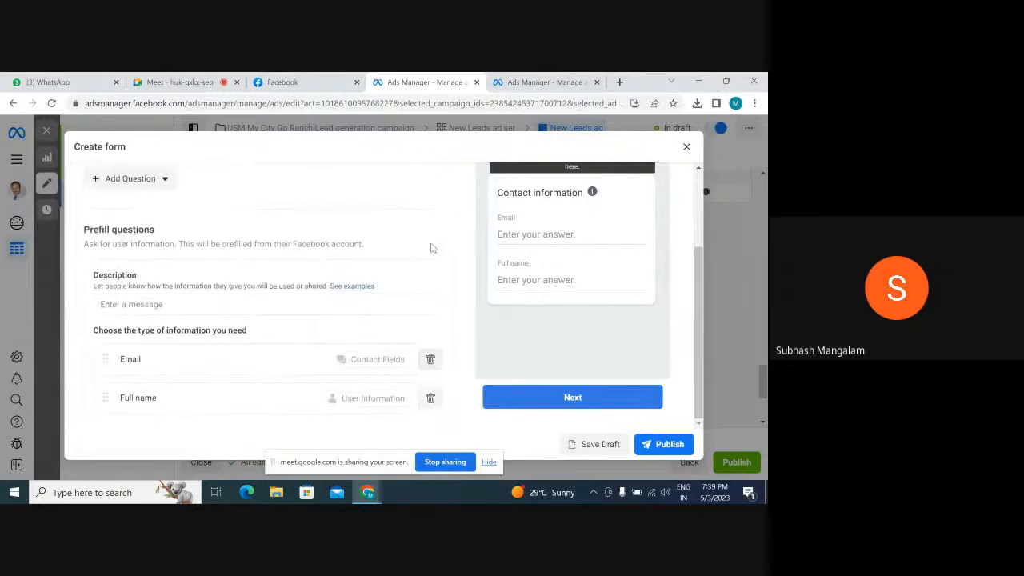
{"action": "scroll", "coordinate": [432, 248], "scroll_direction": "down", "scroll_amount": 2}
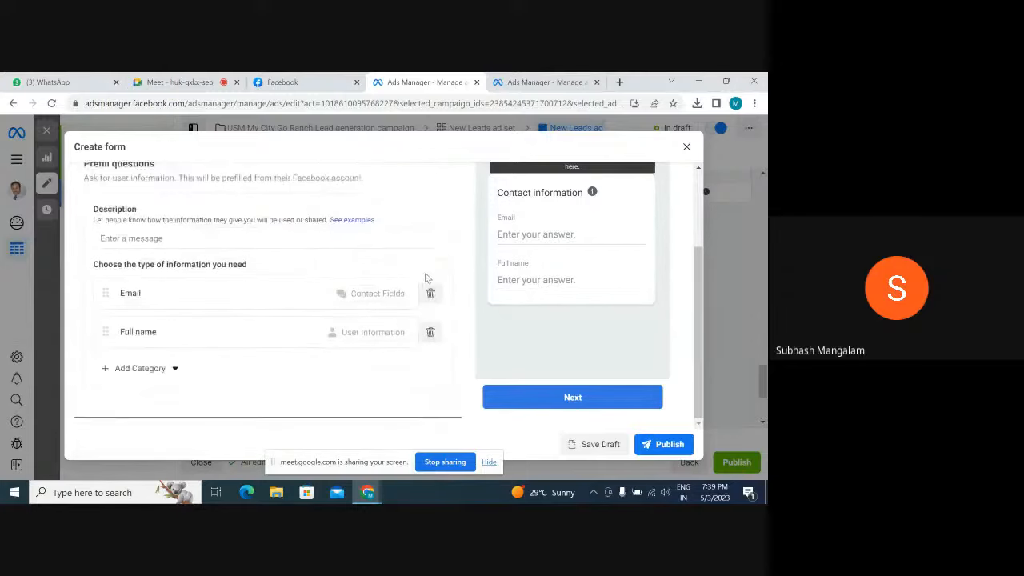
{"action": "scroll", "coordinate": [302, 304], "scroll_direction": "up", "scroll_amount": 2}
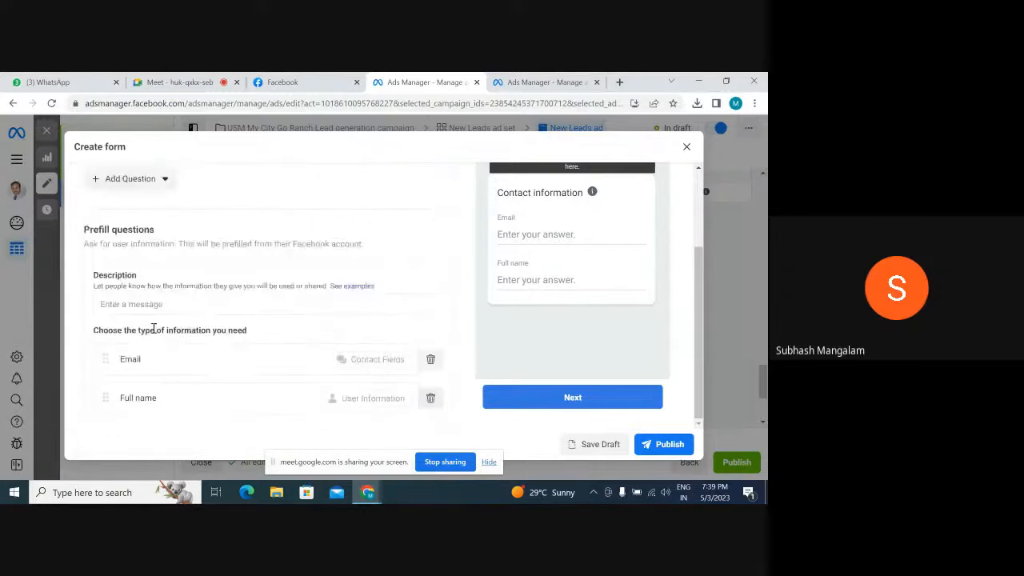
{"action": "scroll", "coordinate": [153, 329], "scroll_direction": "up", "scroll_amount": 1}
{"action": "scroll", "coordinate": [264, 336], "scroll_direction": "down", "scroll_amount": 2}
{"action": "scroll", "coordinate": [264, 336], "scroll_direction": "down", "scroll_amount": 1}
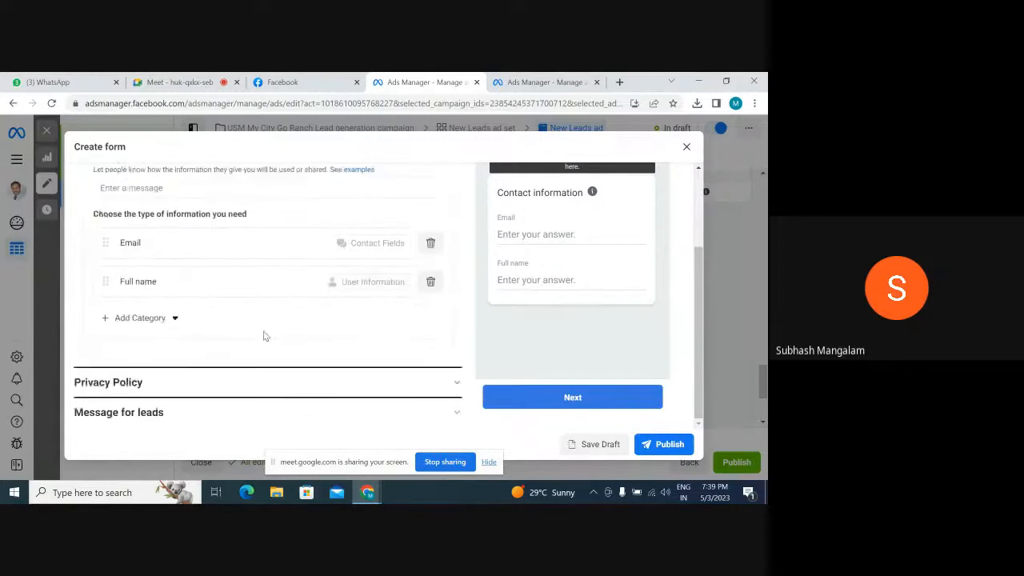
{"action": "left_click", "coordinate": [154, 320]}
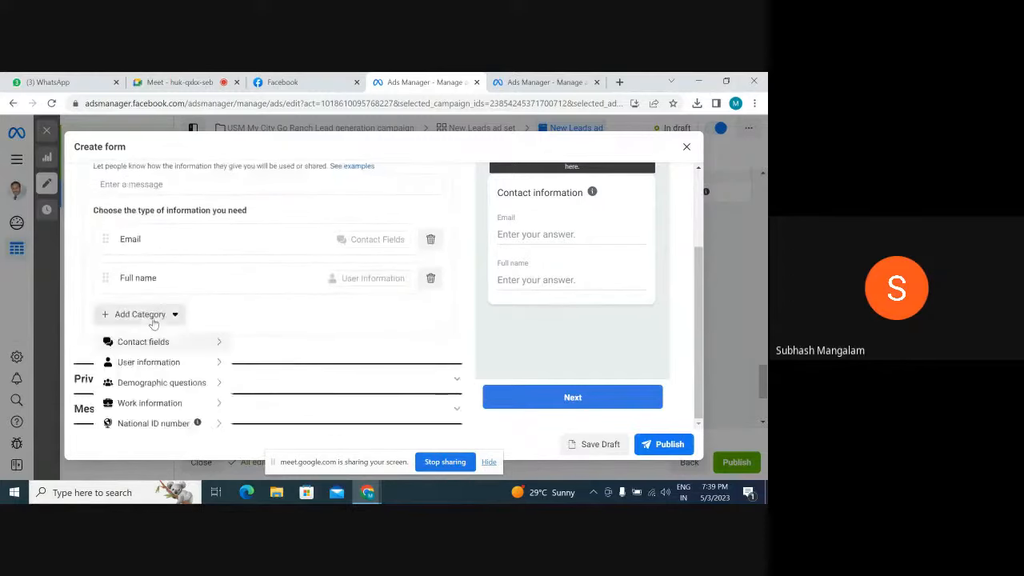
{"action": "mouse_move", "coordinate": [156, 345]}
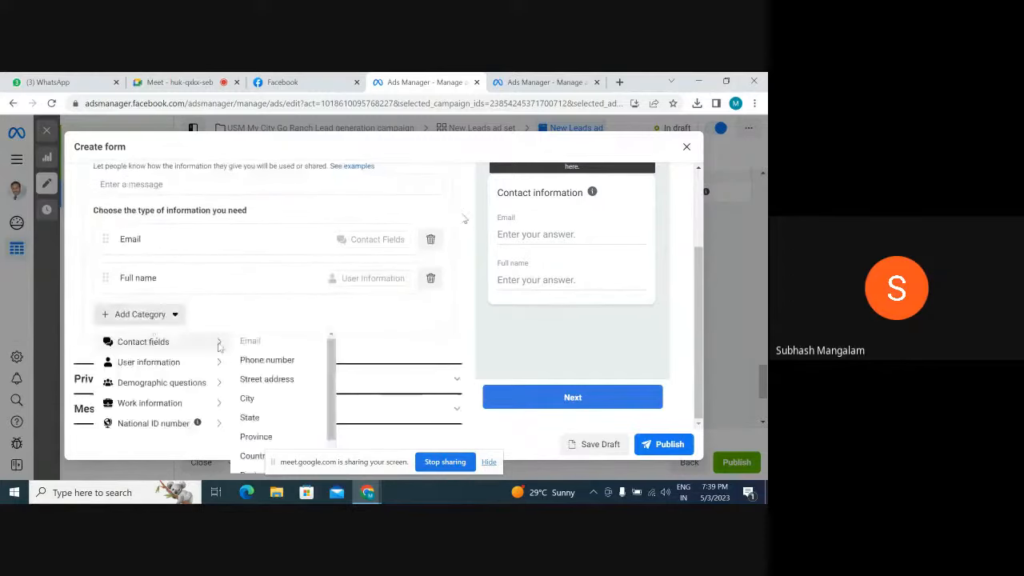
{"action": "left_click", "coordinate": [265, 361]}
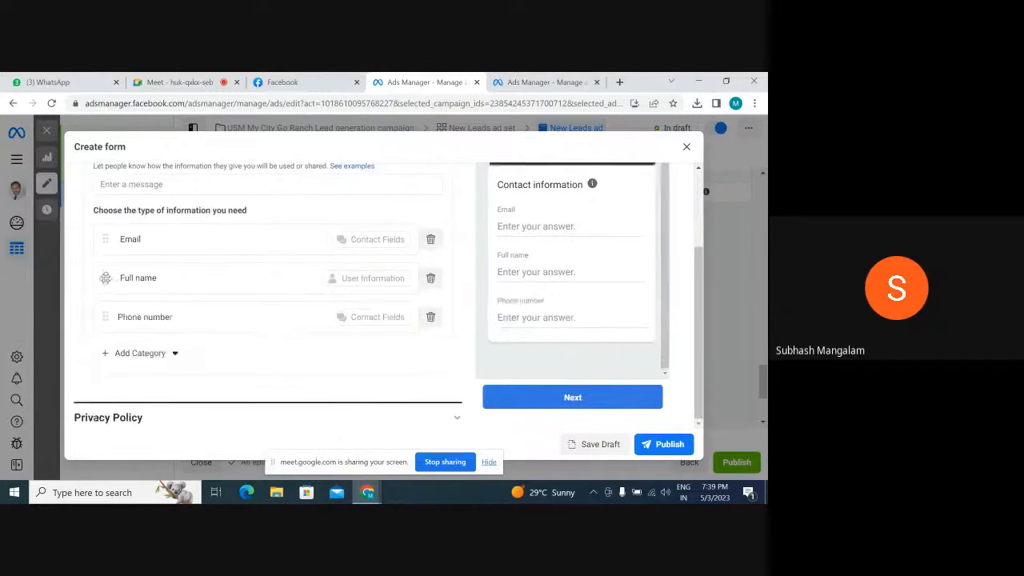
Reorder the prefill fields to Full name, Phone number, Email
{"action": "left_click_drag", "start_coordinate": [105, 277], "coordinate": [103, 232]}
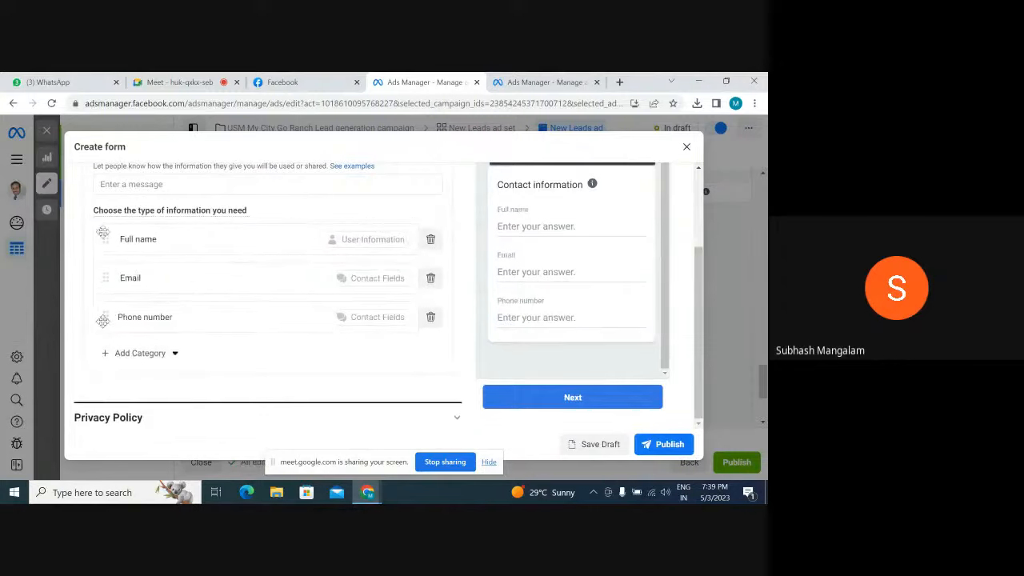
{"action": "left_click_drag", "start_coordinate": [103, 318], "coordinate": [101, 276]}
{"action": "left_click_drag", "start_coordinate": [102, 319], "coordinate": [101, 271]}
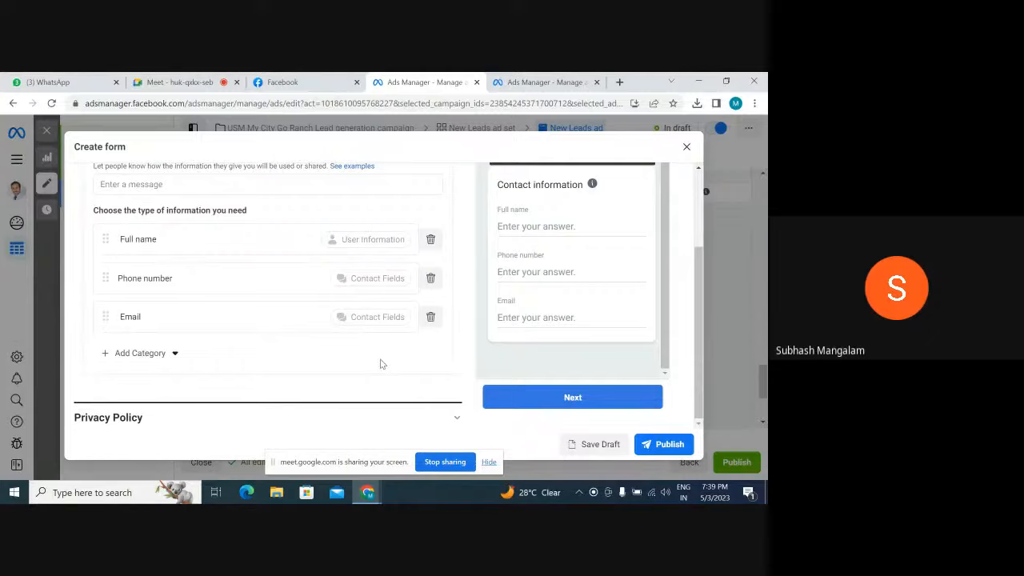
Enter the prefill questions description "your contact details only used for communication purpose"
{"action": "scroll", "coordinate": [381, 364], "scroll_direction": "up", "scroll_amount": 2}
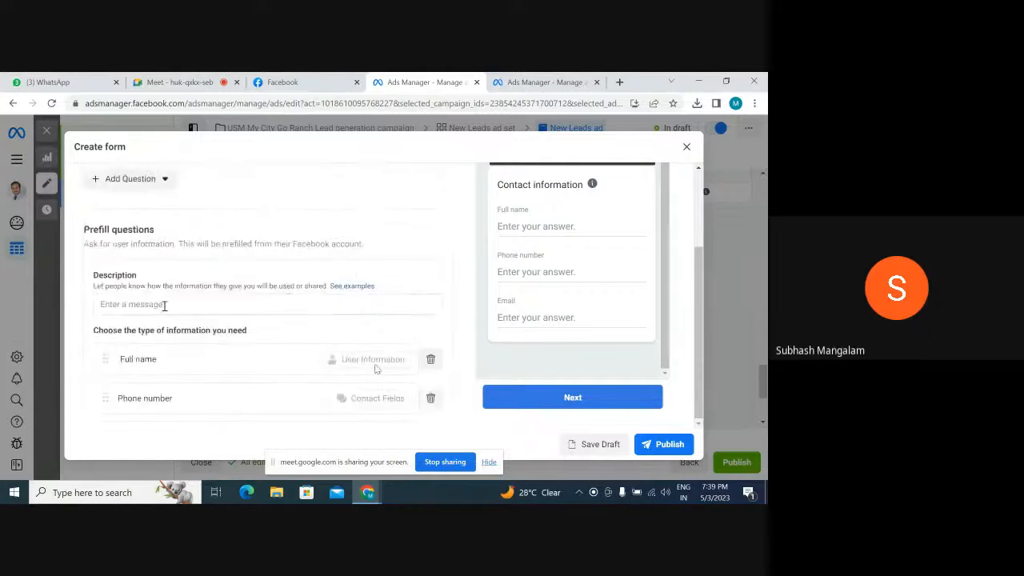
{"action": "left_click", "coordinate": [164, 304]}
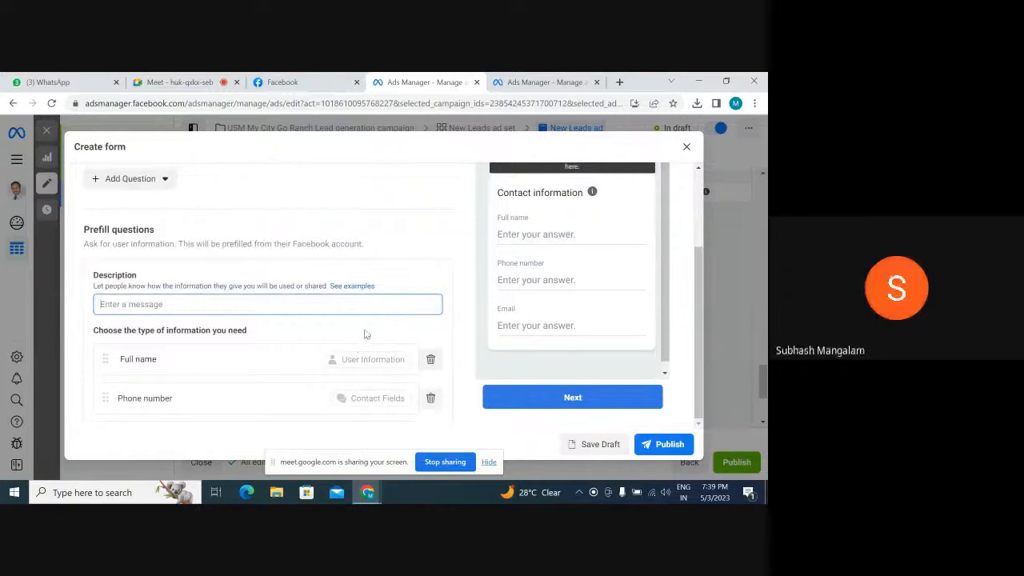
{"action": "type", "text": "yo"}
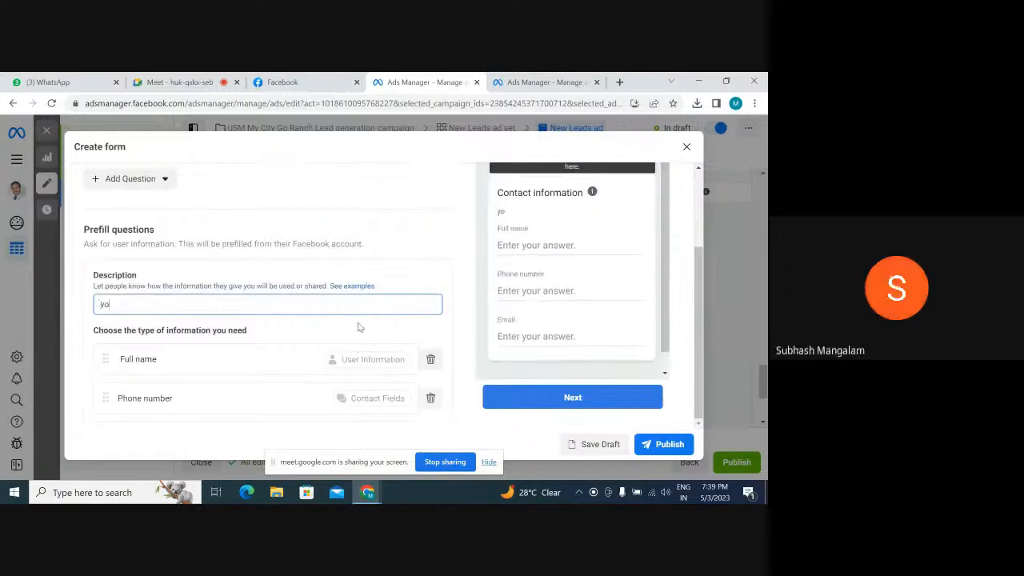
{"action": "type", "text": "ur contact details"}
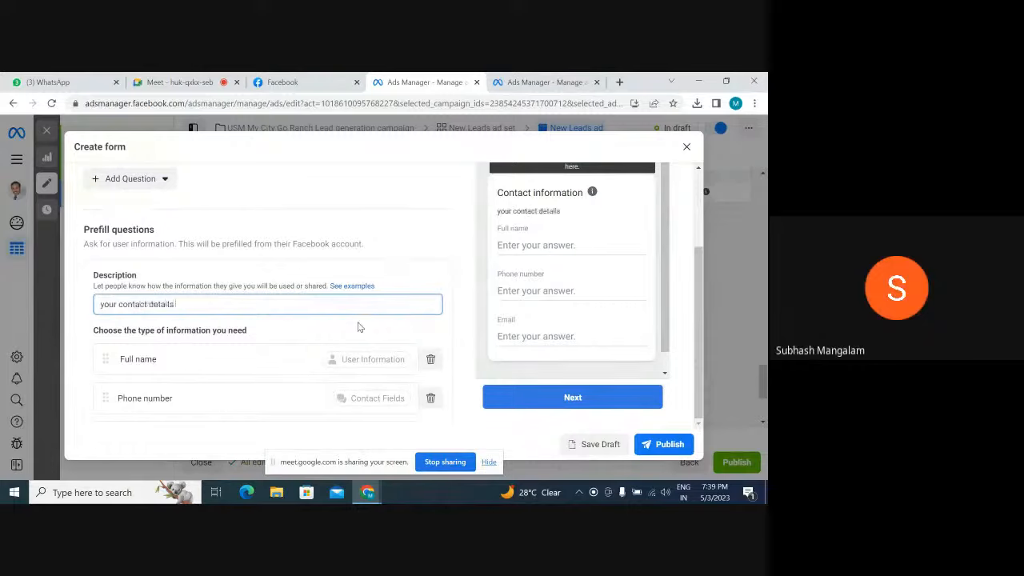
{"action": "type", "text": " only used for comm"}
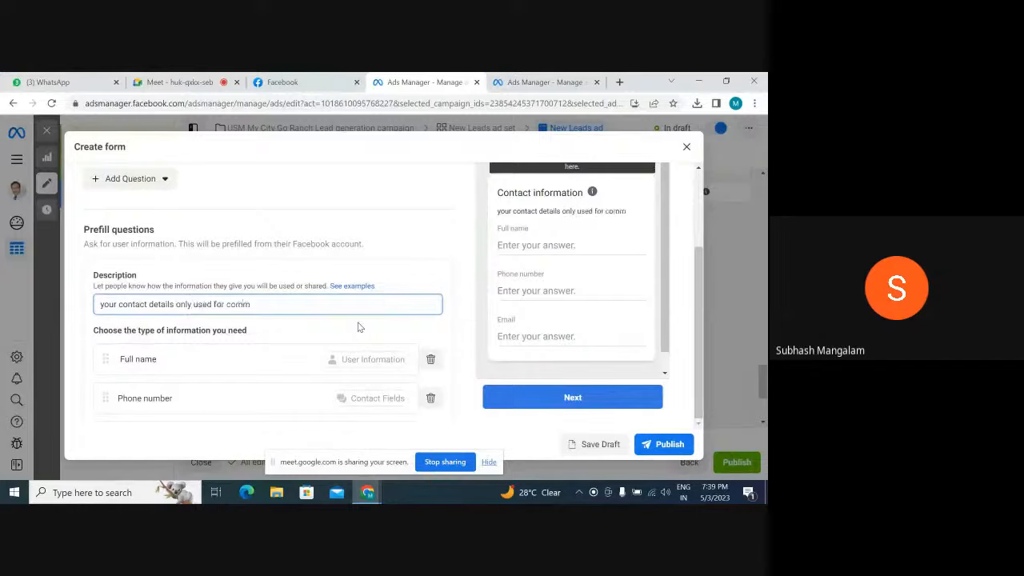
{"action": "type", "text": "unication"}
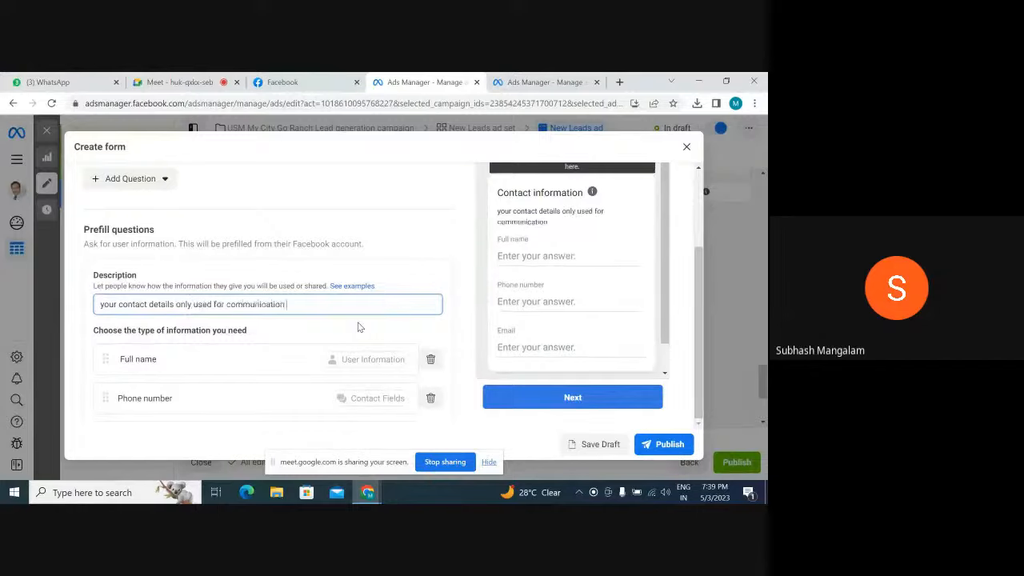
{"action": "type", "text": " purpo"}
Capitalize the prefill description's first word as "Your" and correct its last word to "purpose"
{"action": "key", "text": "Left"}
{"action": "key", "text": "Left"}
{"action": "key", "text": "Left"}
{"action": "key", "text": "Left"}
{"action": "key", "text": "Left"}
{"action": "key", "text": "Left"}
{"action": "key", "text": "Left"}
{"action": "key", "text": "BackSpace"}
{"action": "type", "text": "Y"}
{"action": "left_click", "coordinate": [318, 306]}
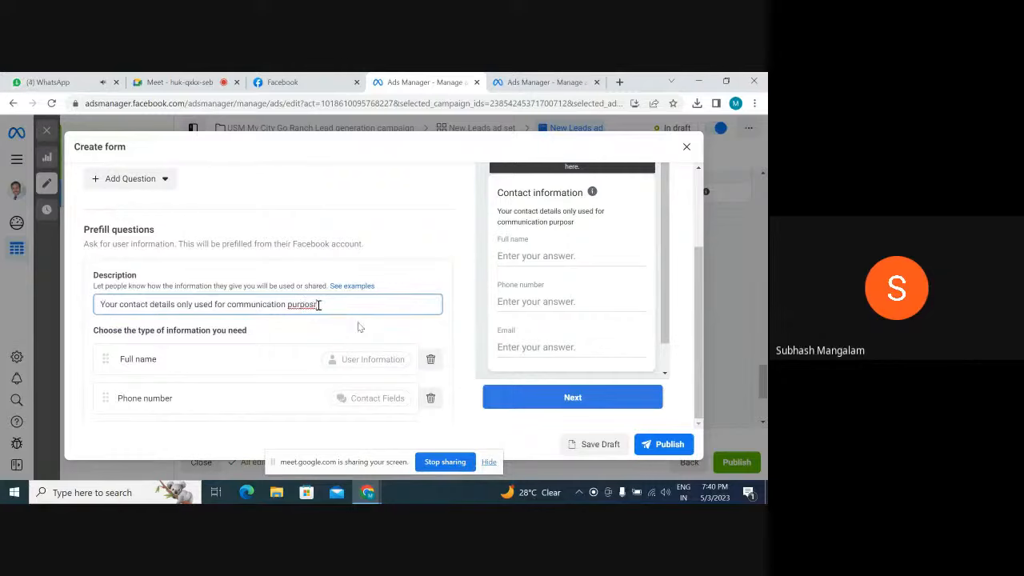
{"action": "key", "text": "BackSpace"}
{"action": "left_click", "coordinate": [356, 337]}
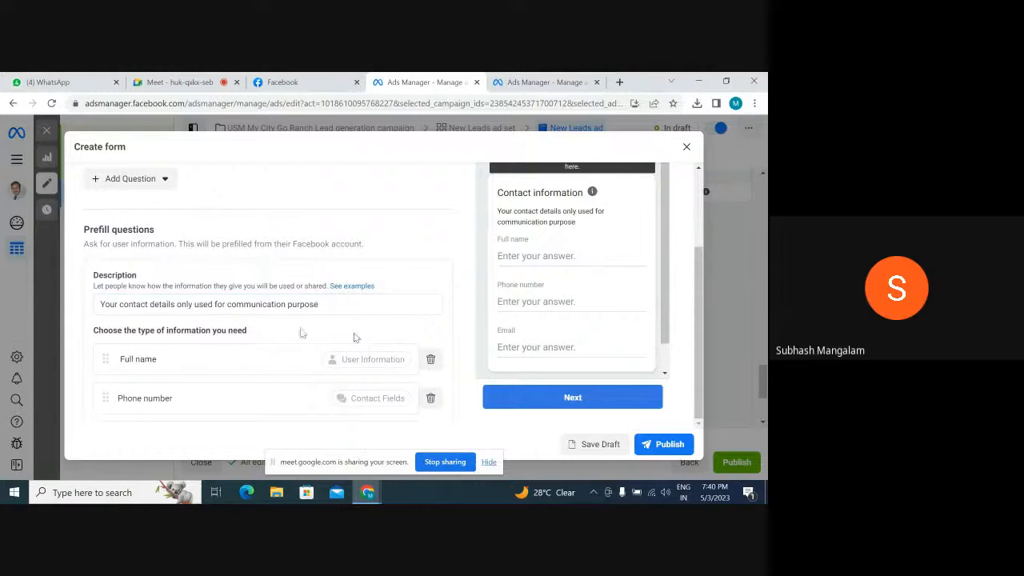
Reword the prefill description to "Your contact details are used for communication purpose only."
{"action": "left_click", "coordinate": [178, 304]}
{"action": "type", "text": "are"}
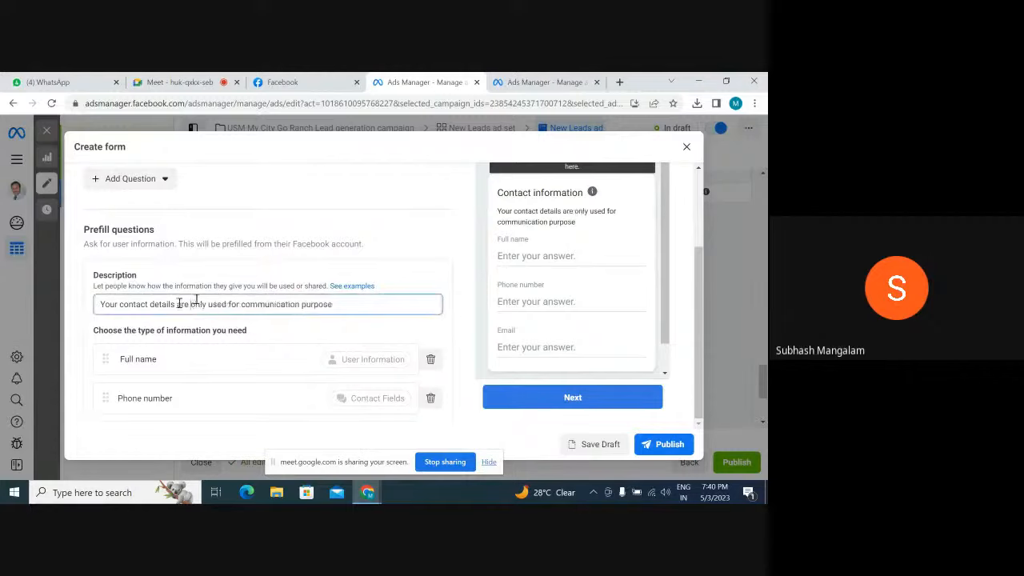
{"action": "left_click_drag", "start_coordinate": [190, 304], "coordinate": [206, 302]}
{"action": "key", "text": "BackSpace"}
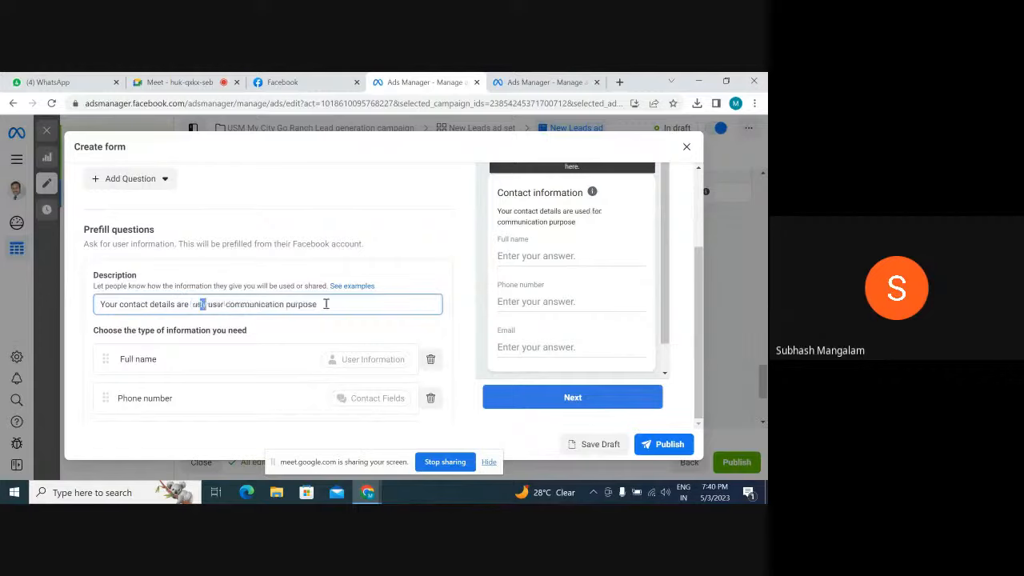
{"action": "type", "text": "only."}
{"action": "left_click", "coordinate": [324, 342]}
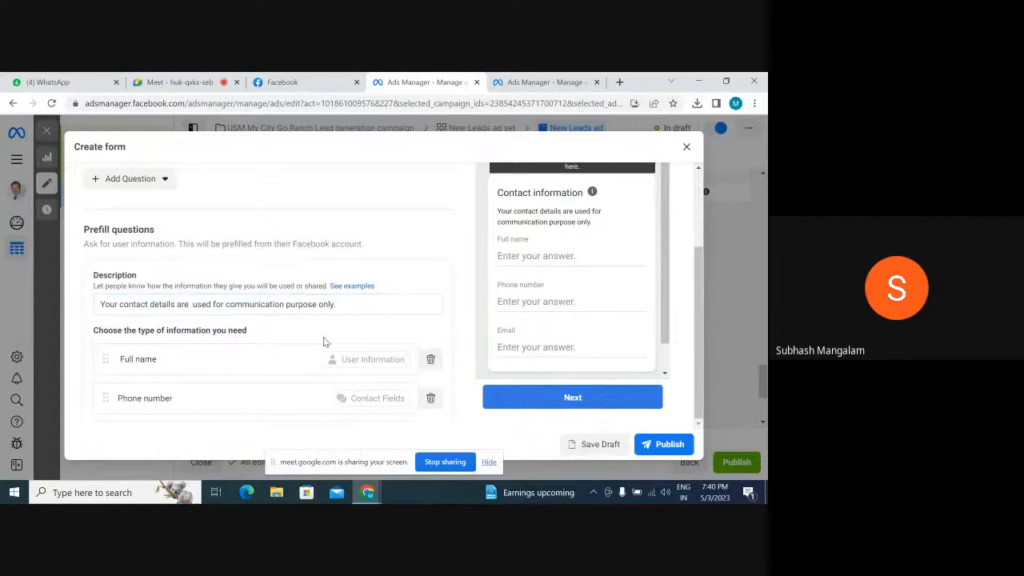
{"action": "scroll", "coordinate": [402, 334], "scroll_direction": "down", "scroll_amount": 3}
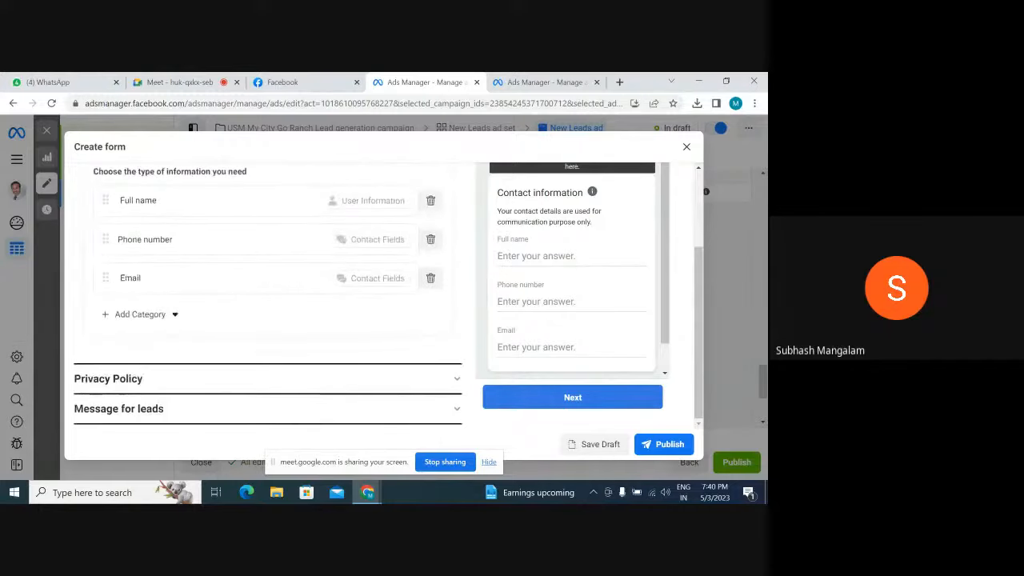
{"action": "left_click", "coordinate": [450, 380]}
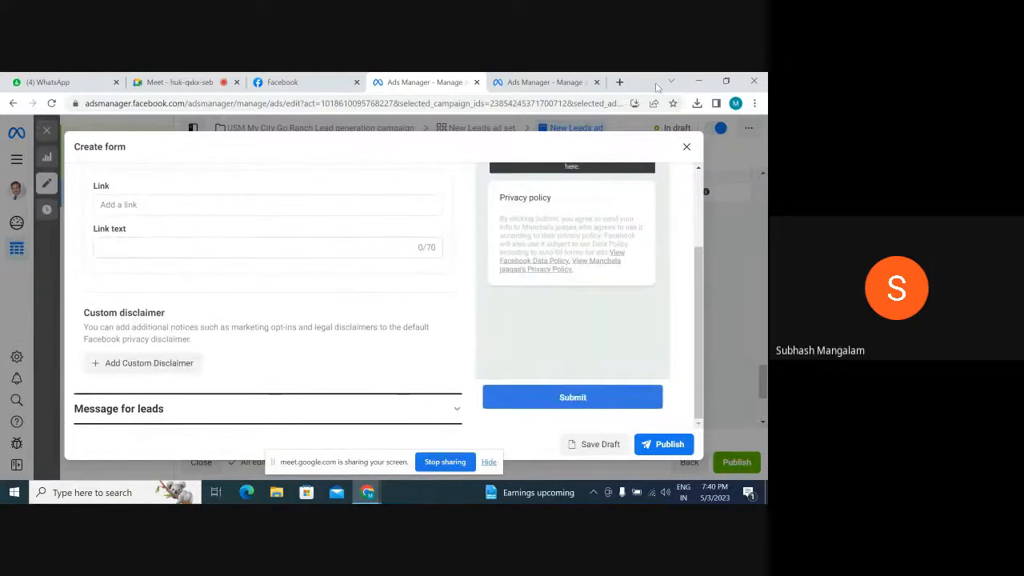
{"action": "left_click", "coordinate": [620, 82]}
{"action": "left_click", "coordinate": [449, 104]}
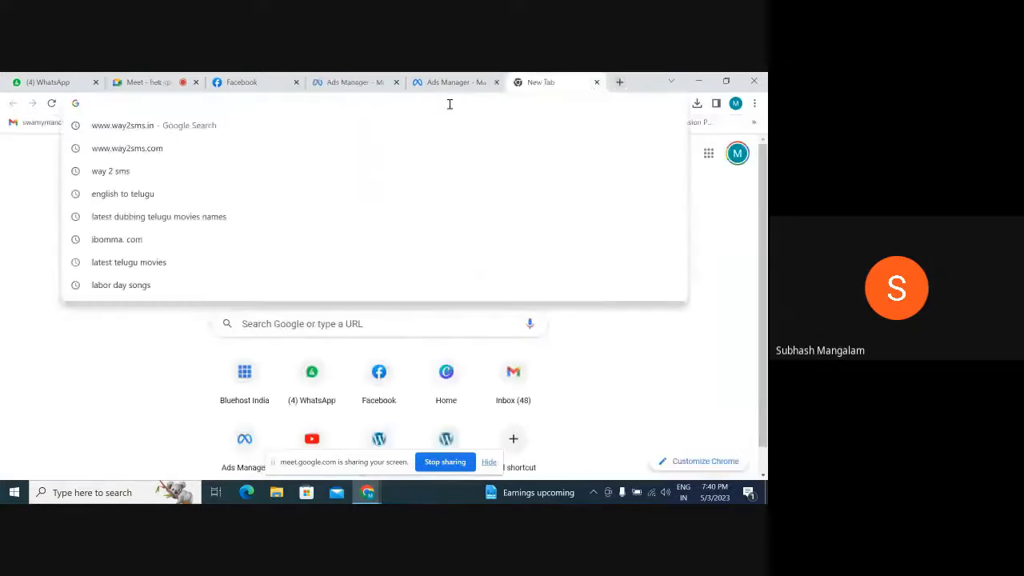
{"action": "type", "text": "www.manchala.jaagaa.in"}
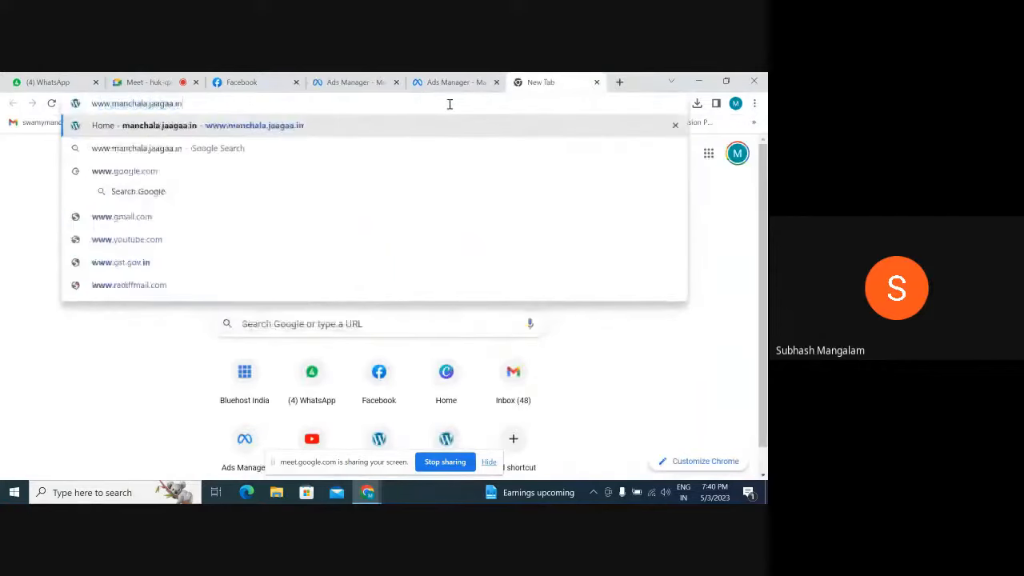
{"action": "key", "text": "Return"}
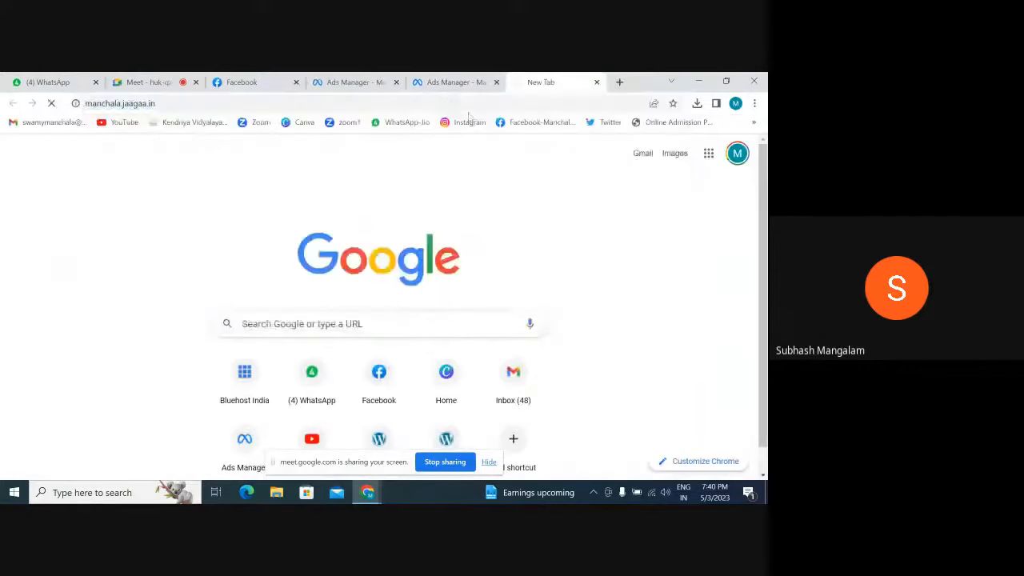
Return to the lead form draft in Ads Manager and enter "Privacy Policy" as the privacy policy link text
{"action": "left_click", "coordinate": [450, 82]}
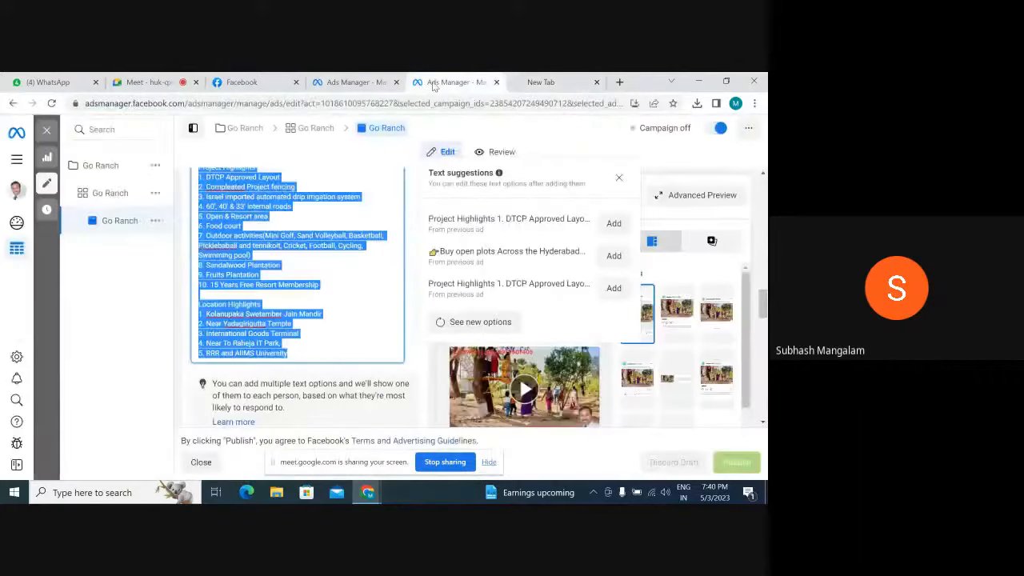
{"action": "left_click", "coordinate": [350, 83]}
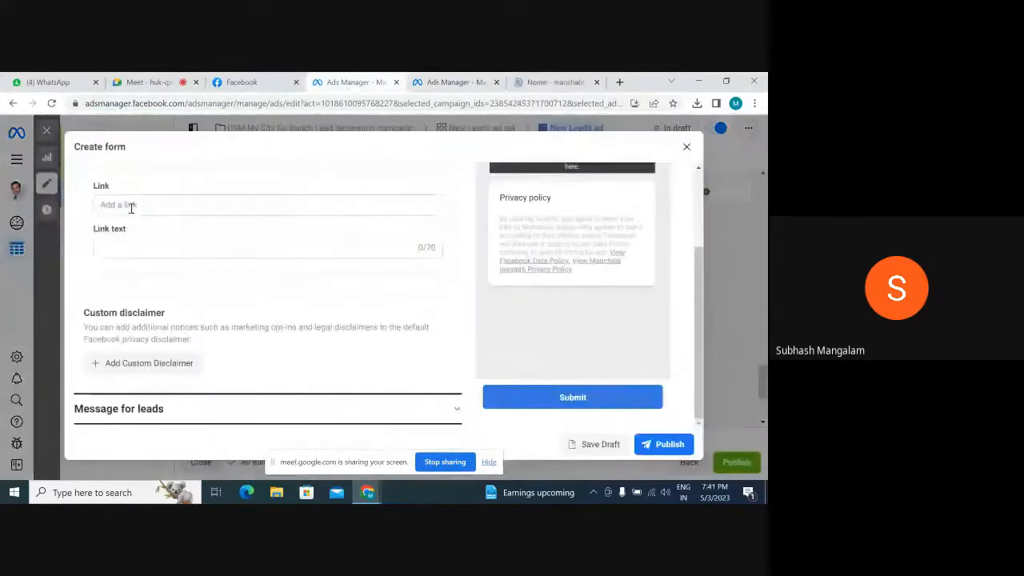
{"action": "left_click", "coordinate": [135, 247]}
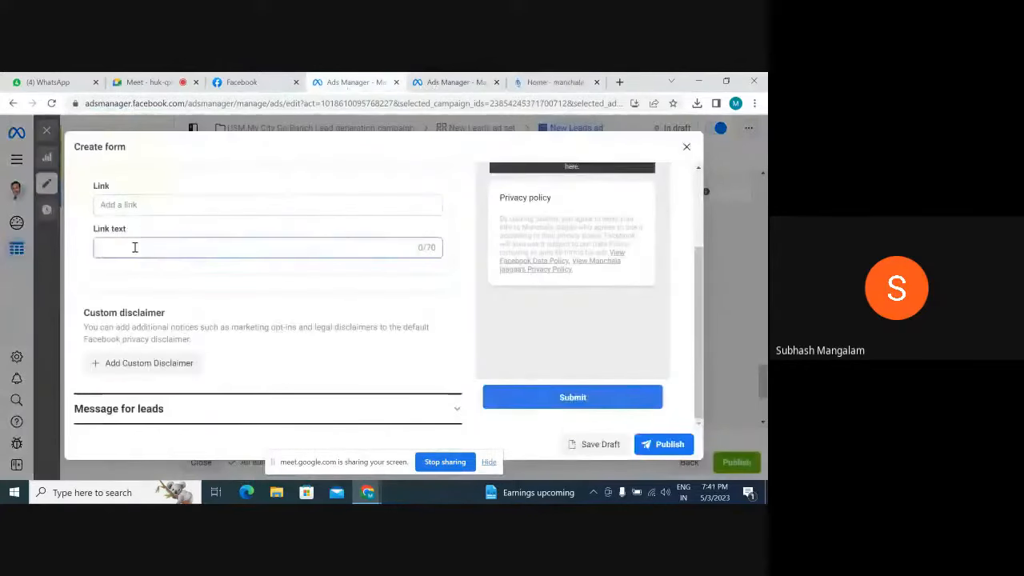
{"action": "scroll", "coordinate": [134, 247], "scroll_direction": "up", "scroll_amount": 1}
{"action": "type", "text": "P"}
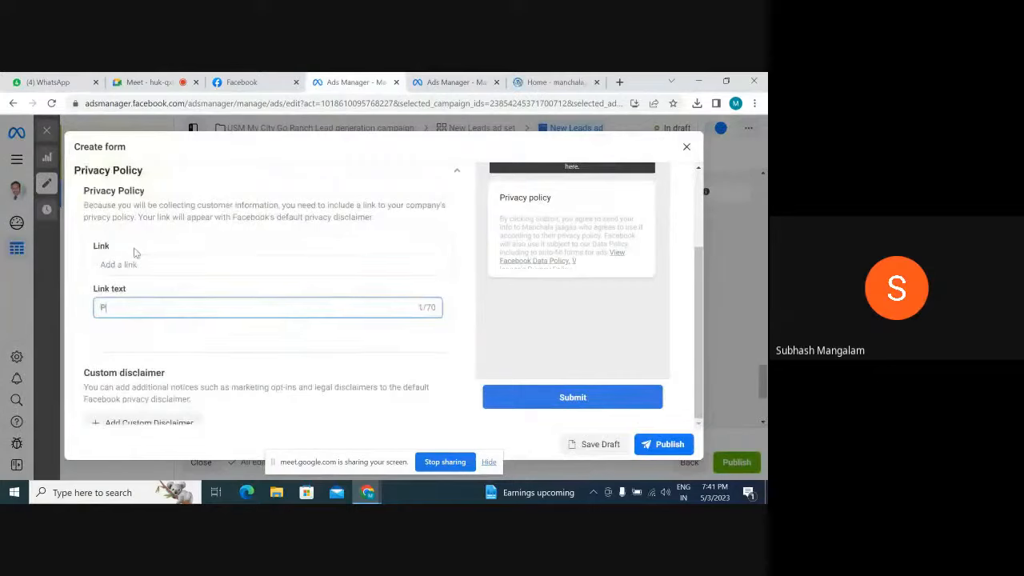
{"action": "type", "text": "rivacy Po"}
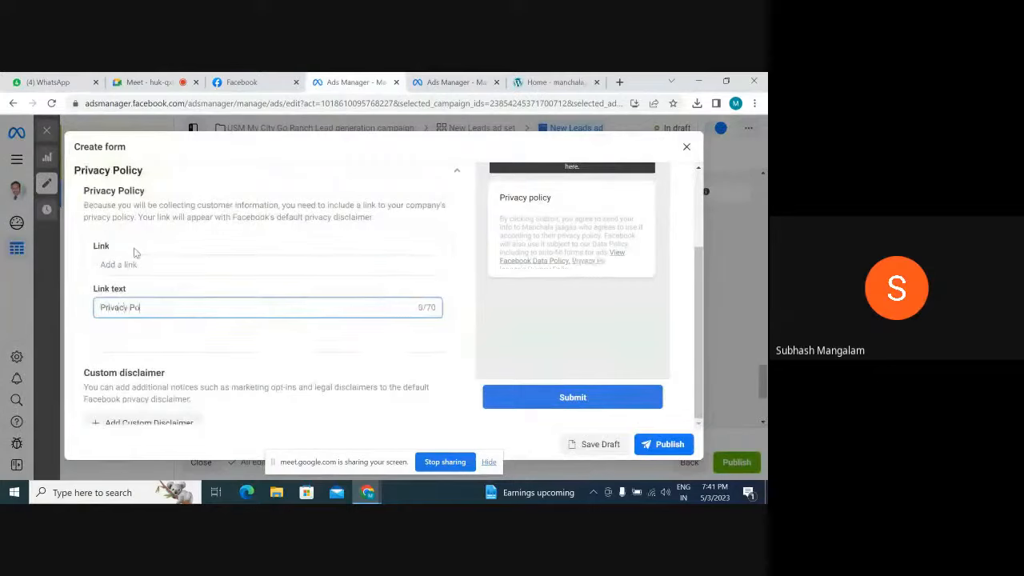
{"action": "type", "text": "licy"}
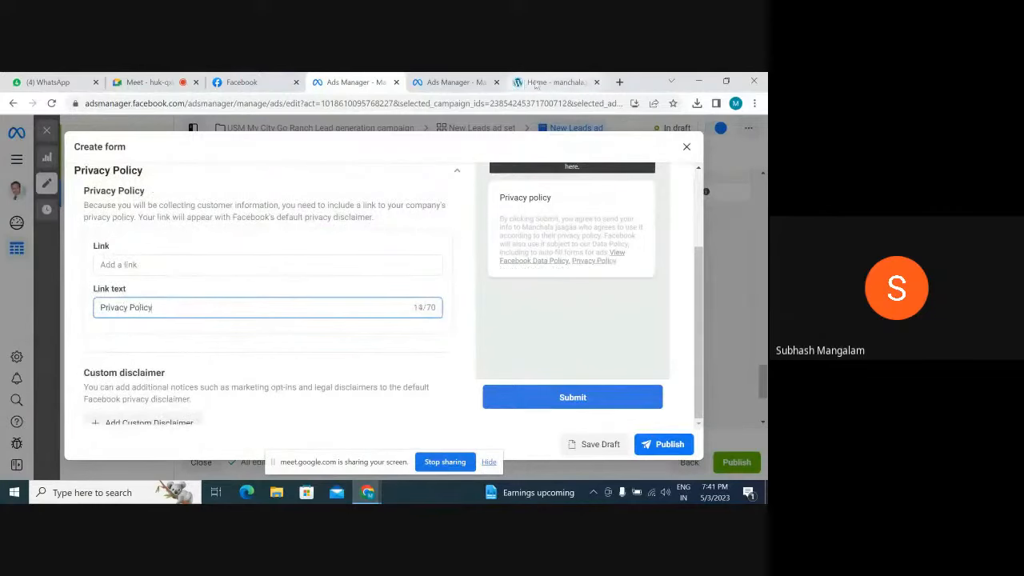
{"action": "left_click", "coordinate": [560, 83]}
{"action": "left_click", "coordinate": [196, 103]}
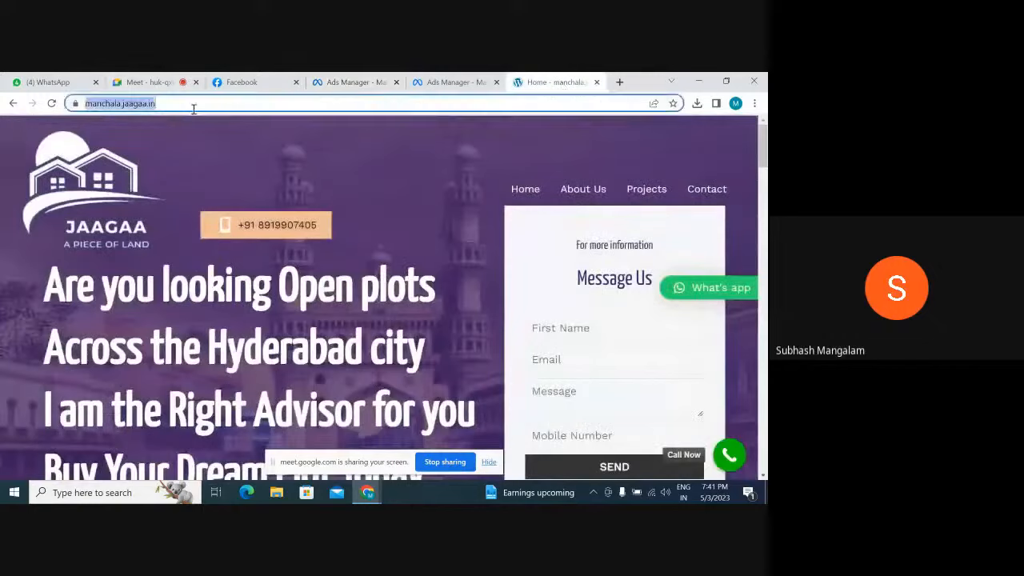
{"action": "left_click", "coordinate": [207, 102]}
{"action": "key", "text": "ctrl+c"}
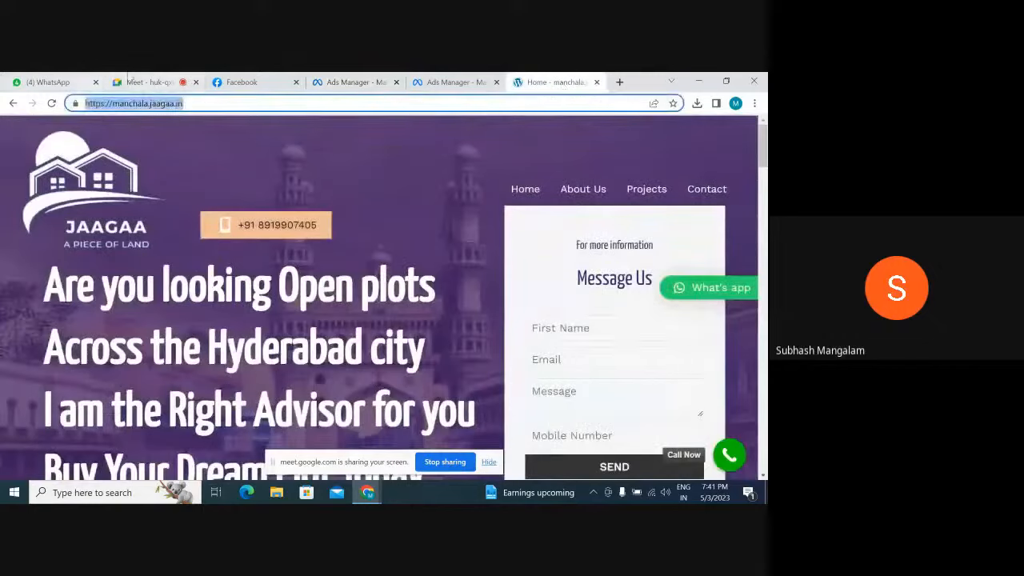
{"action": "left_click", "coordinate": [436, 84]}
{"action": "left_click", "coordinate": [356, 83]}
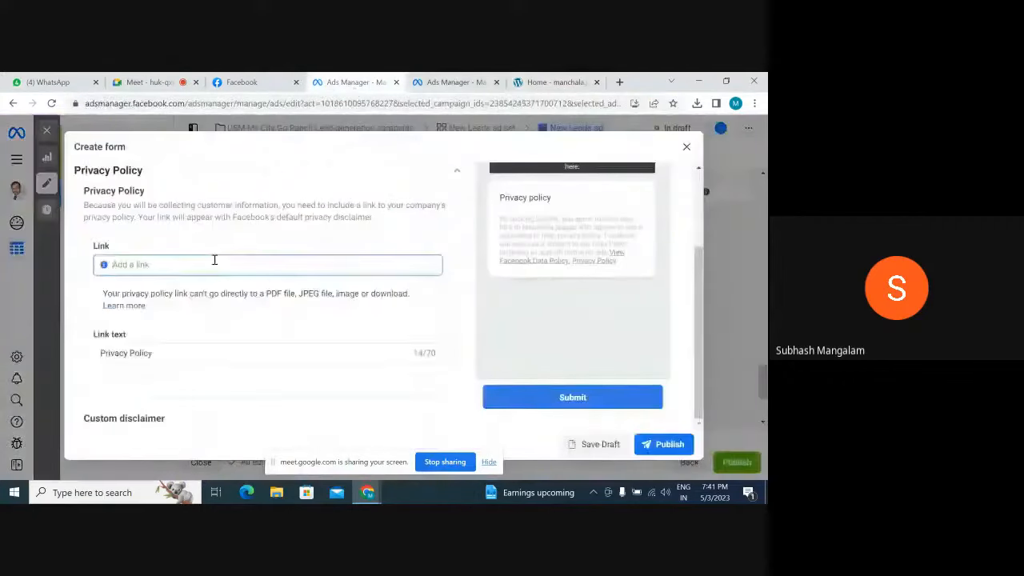
{"action": "key", "text": "ctrl+v"}
{"action": "left_click", "coordinate": [453, 309]}
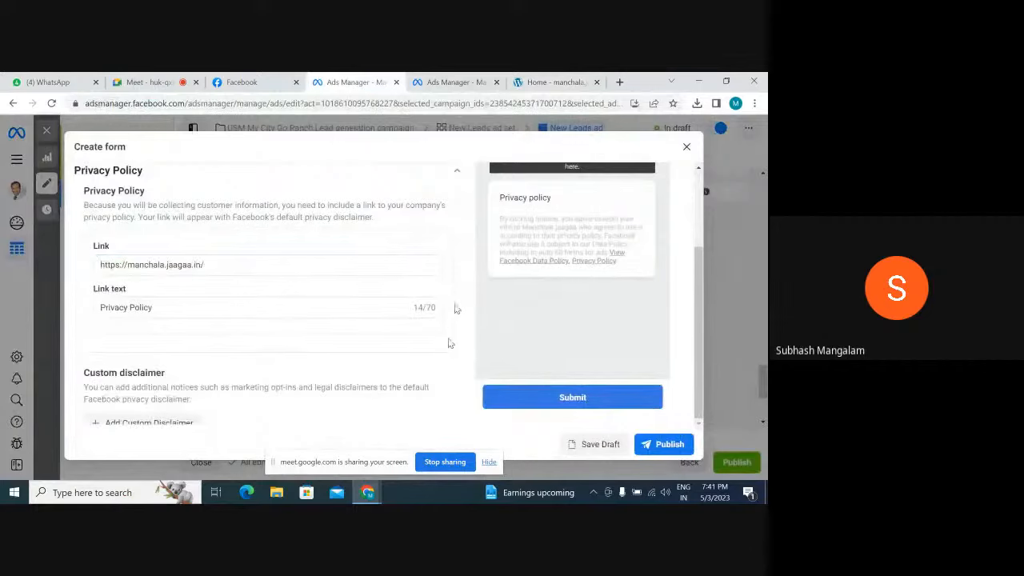
{"action": "scroll", "coordinate": [448, 343], "scroll_direction": "down", "scroll_amount": 1}
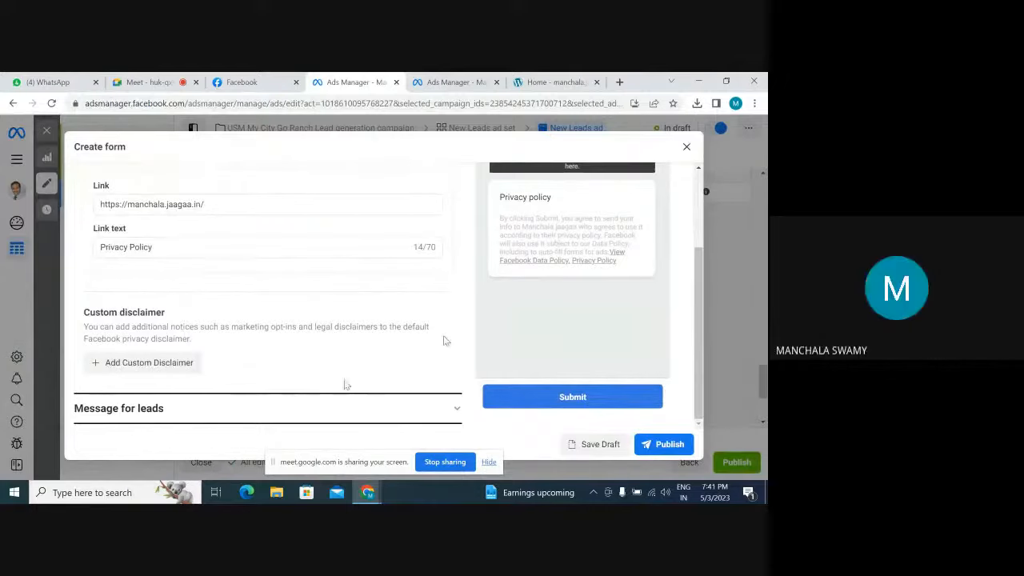
{"action": "scroll", "coordinate": [344, 376], "scroll_direction": "up", "scroll_amount": 1}
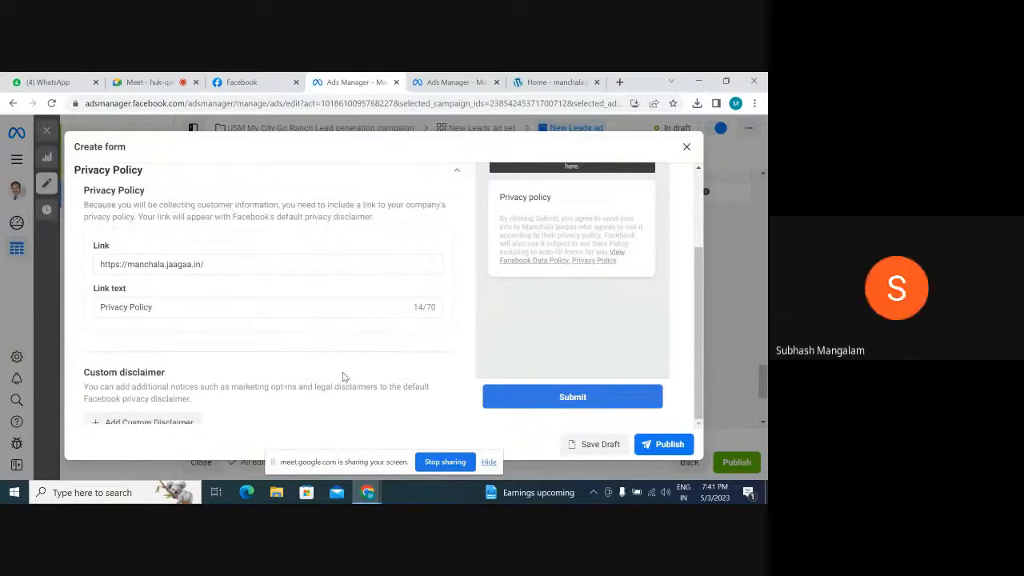
{"action": "scroll", "coordinate": [344, 376], "scroll_direction": "down", "scroll_amount": 1}
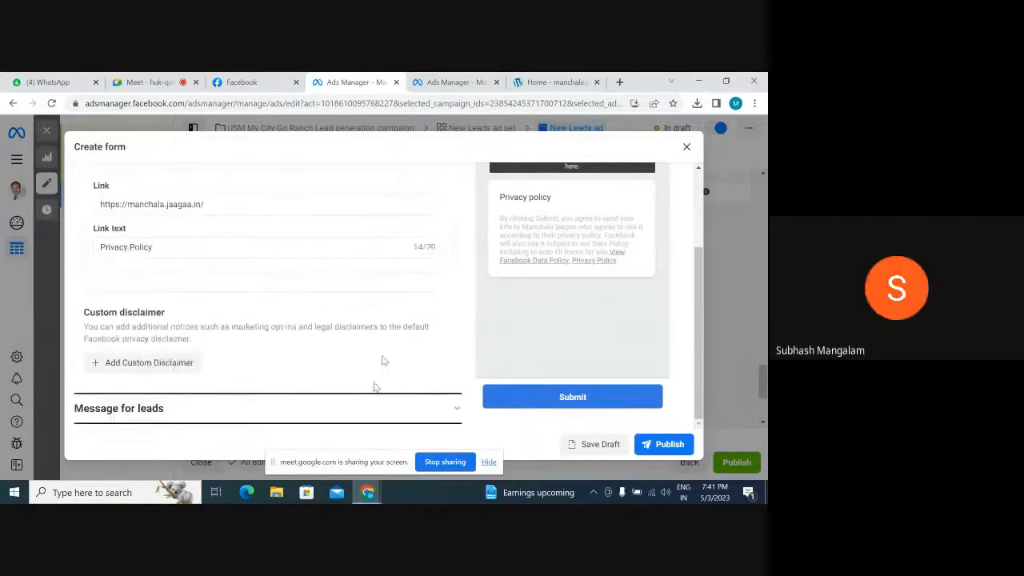
{"action": "left_click", "coordinate": [457, 410]}
{"action": "scroll", "coordinate": [336, 374], "scroll_direction": "down", "scroll_amount": 1}
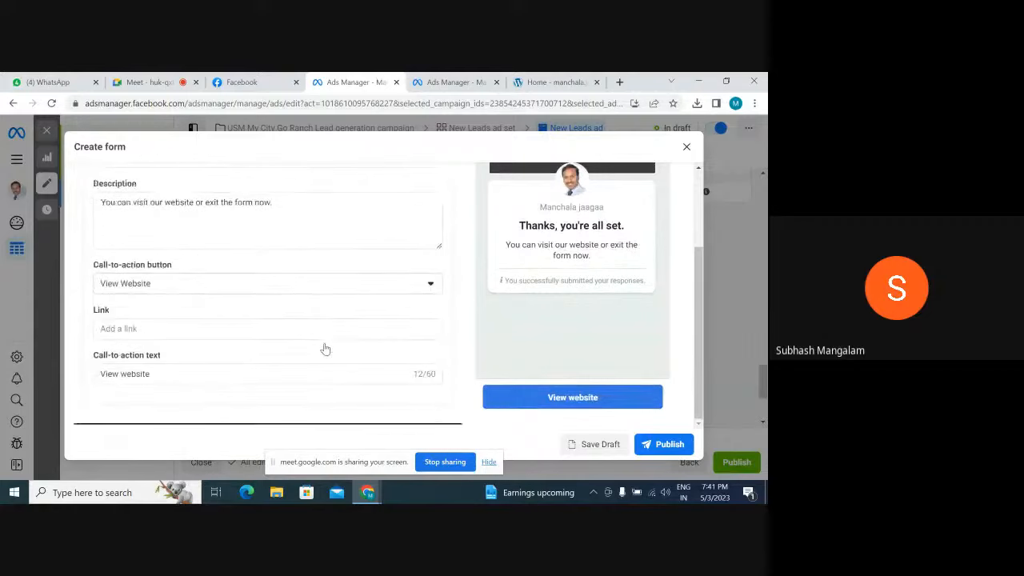
{"action": "left_click", "coordinate": [179, 331]}
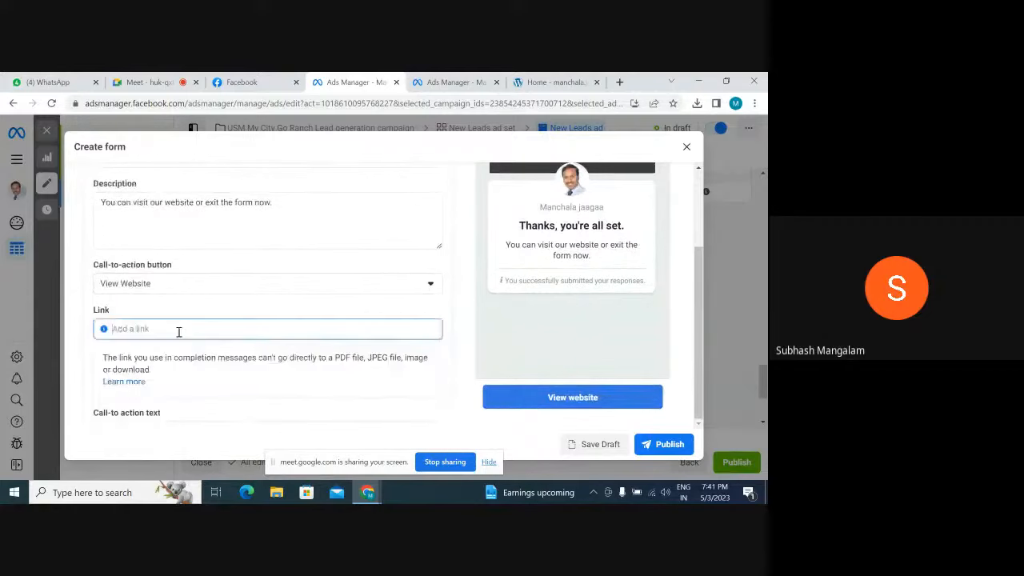
{"action": "type", "text": "https://manchalajaagaa.in/"}
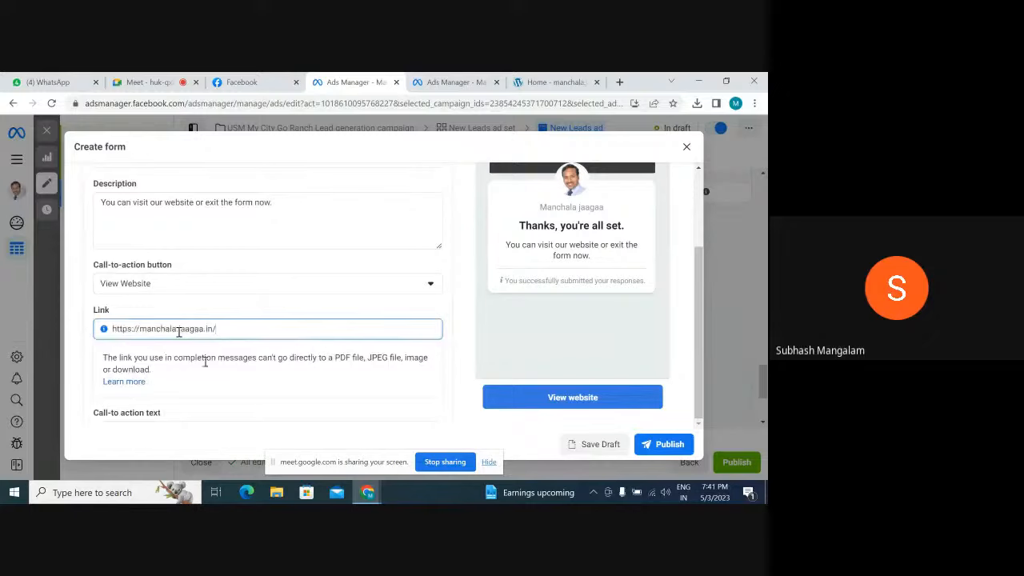
Set the form intro's background image to "Use the image from your ad" and publish the form
{"action": "left_click", "coordinate": [662, 447]}
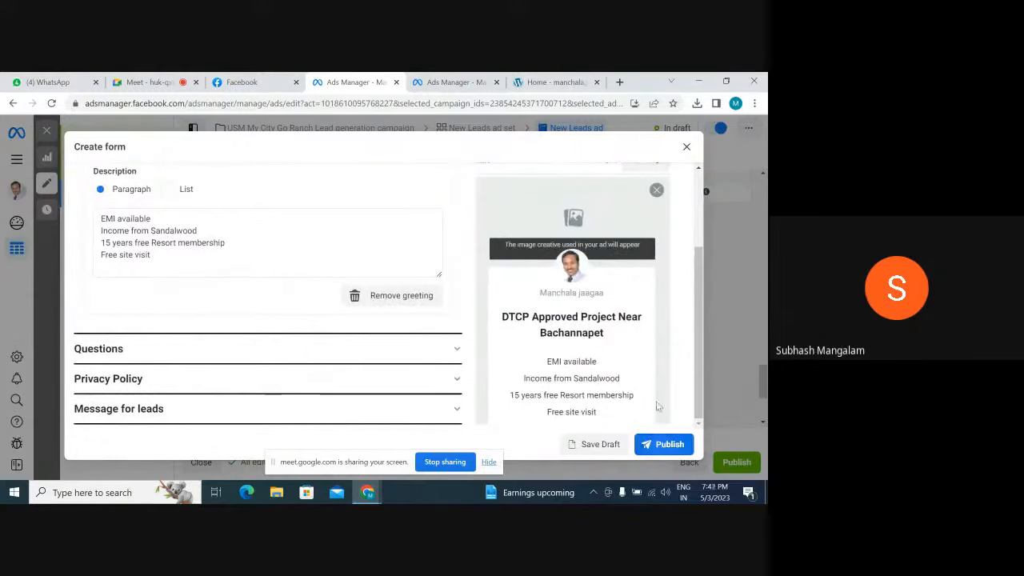
{"action": "scroll", "coordinate": [267, 334], "scroll_direction": "up", "scroll_amount": 5}
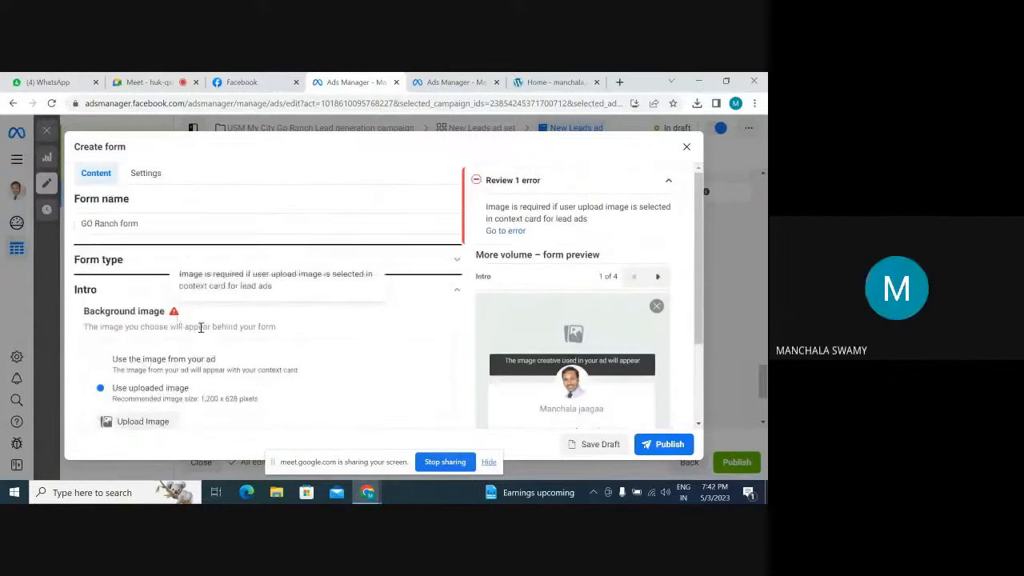
{"action": "scroll", "coordinate": [201, 328], "scroll_direction": "down", "scroll_amount": 1}
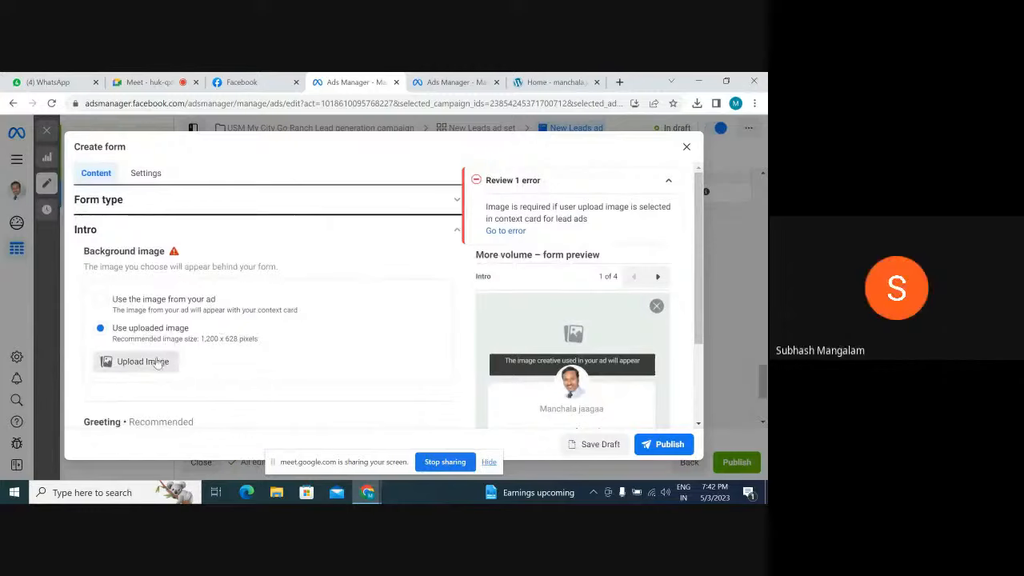
{"action": "left_click", "coordinate": [100, 297]}
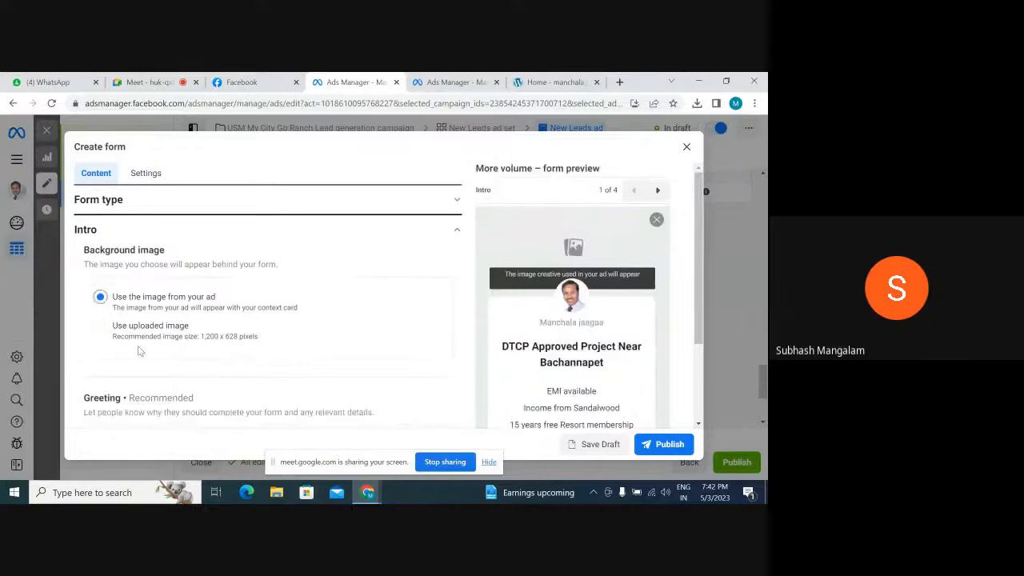
{"action": "left_click", "coordinate": [98, 327]}
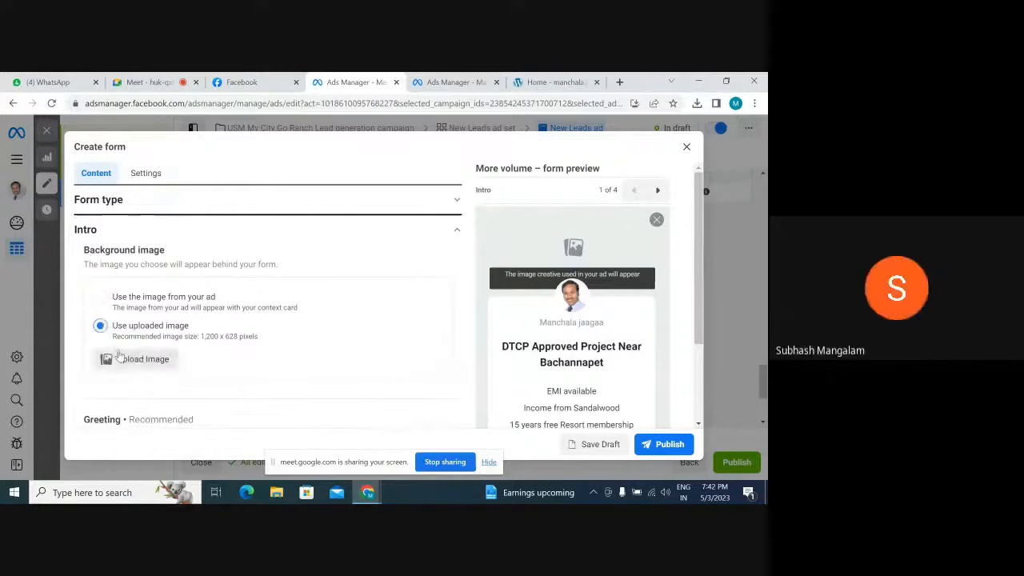
{"action": "left_click", "coordinate": [100, 297]}
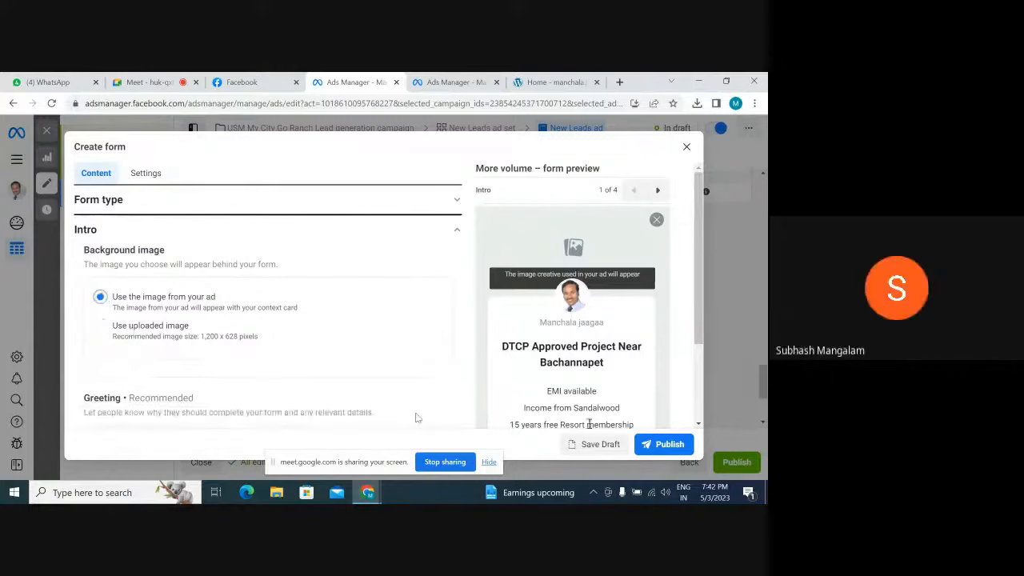
{"action": "left_click", "coordinate": [670, 449]}
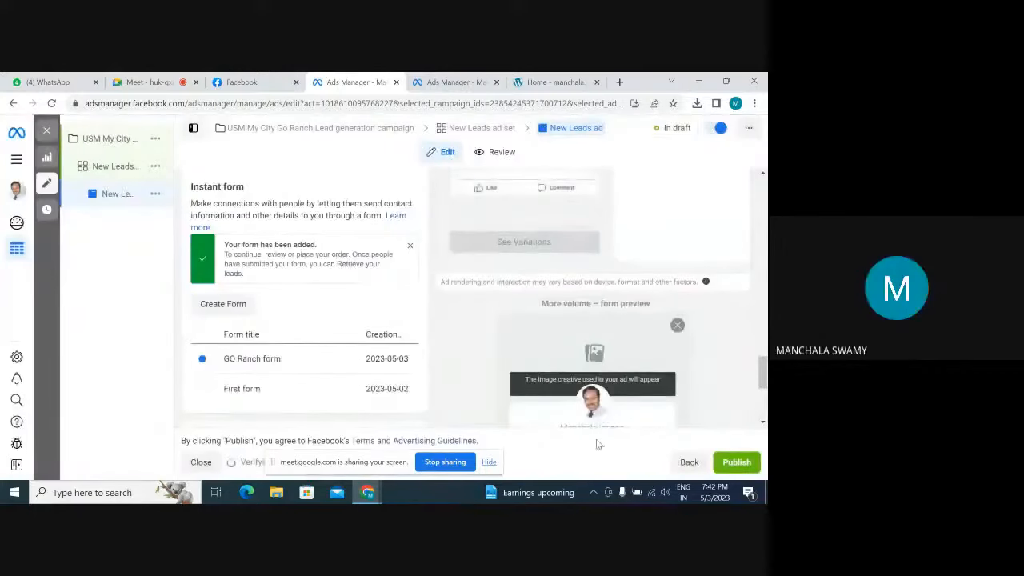
Review the New Leads ad with its GO Ranch form and publish the ad
{"action": "scroll", "coordinate": [678, 392], "scroll_direction": "up", "scroll_amount": 2}
{"action": "scroll", "coordinate": [683, 380], "scroll_direction": "up", "scroll_amount": 2}
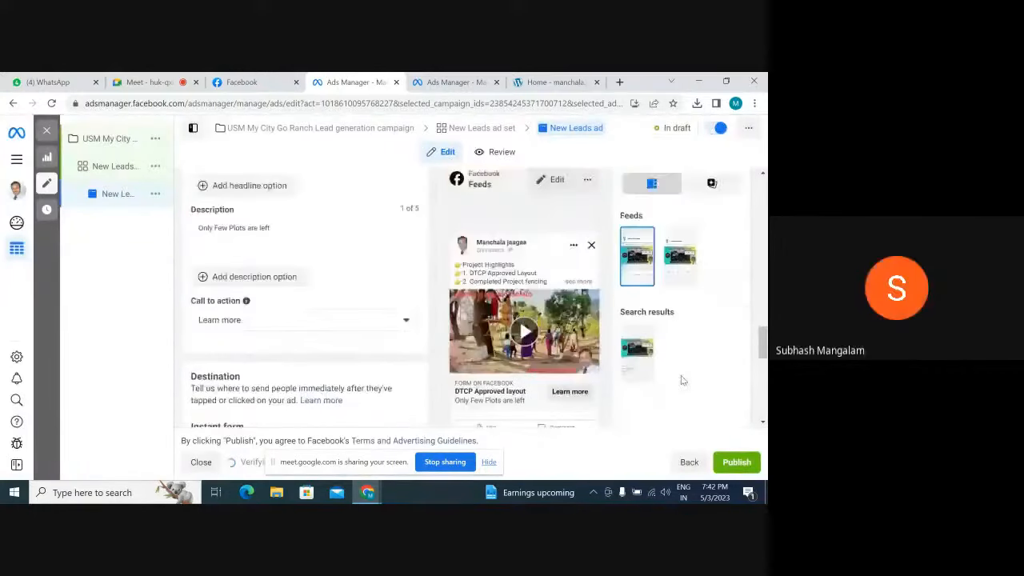
{"action": "scroll", "coordinate": [683, 380], "scroll_direction": "down", "scroll_amount": 8}
{"action": "scroll", "coordinate": [682, 380], "scroll_direction": "up", "scroll_amount": 2}
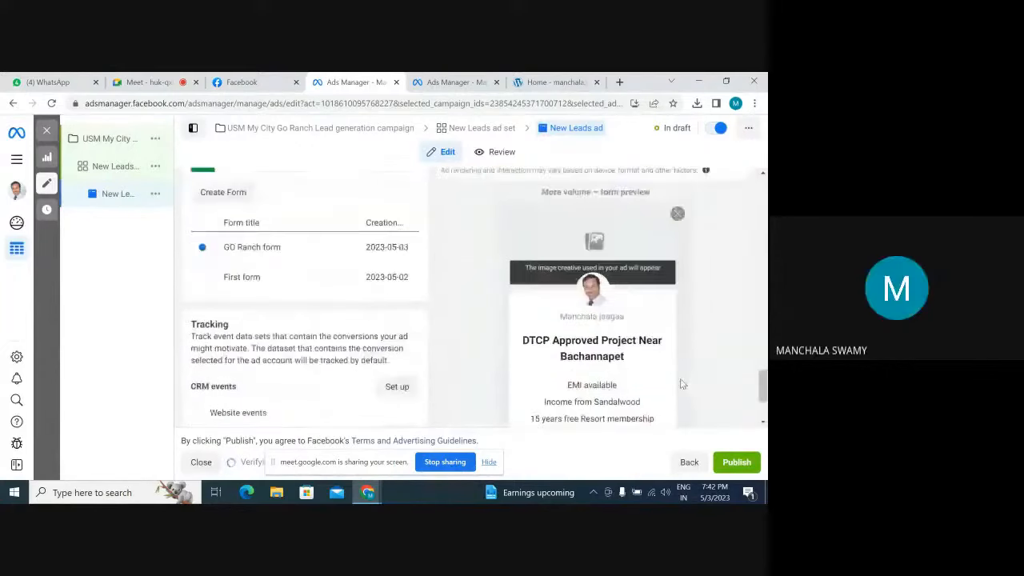
{"action": "scroll", "coordinate": [682, 385], "scroll_direction": "down", "scroll_amount": 1}
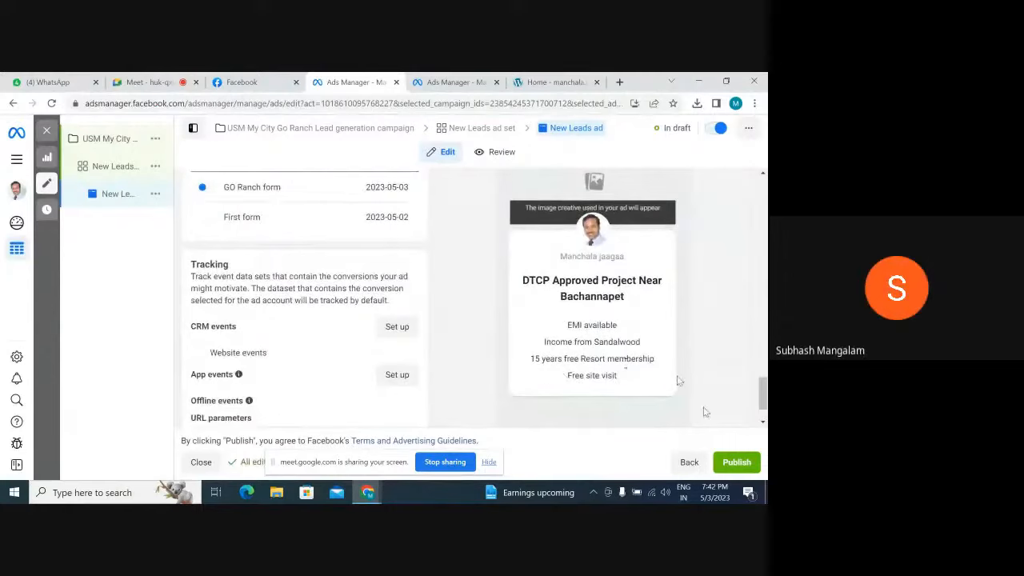
{"action": "left_click", "coordinate": [754, 464]}
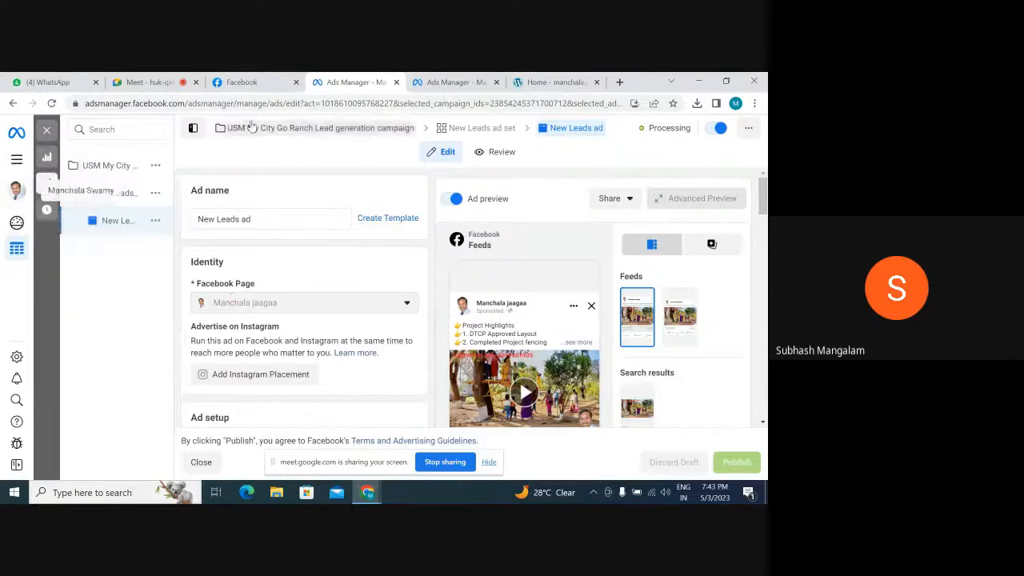
{"action": "scroll", "coordinate": [559, 312], "scroll_direction": "down", "scroll_amount": 3}
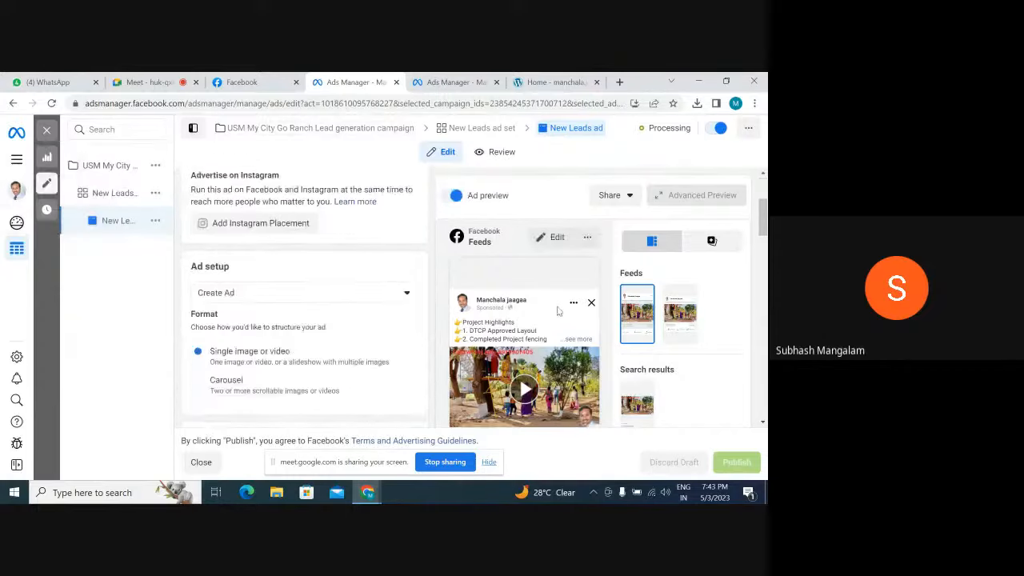
{"action": "scroll", "coordinate": [558, 312], "scroll_direction": "down", "scroll_amount": 10}
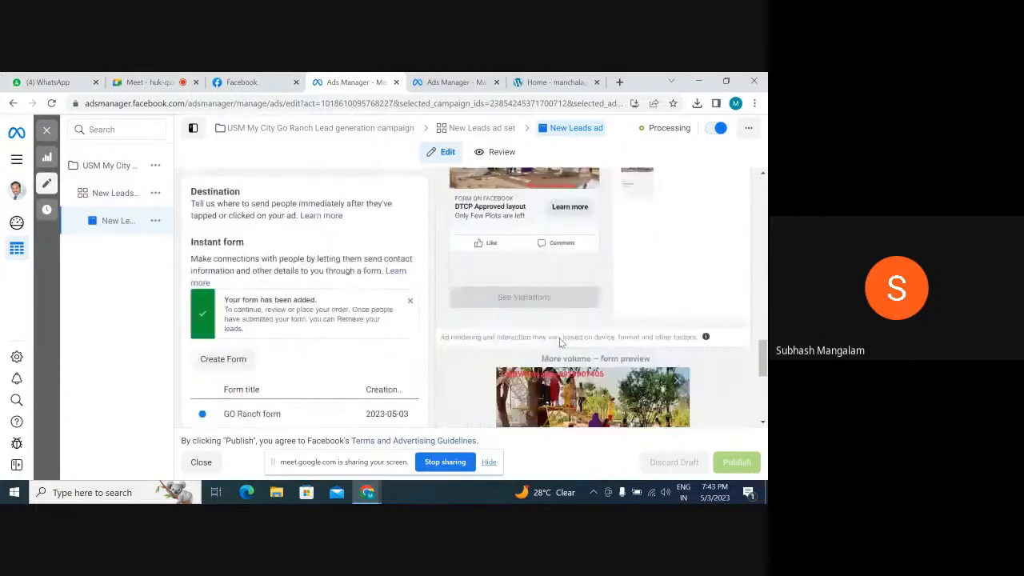
{"action": "scroll", "coordinate": [560, 344], "scroll_direction": "down", "scroll_amount": 1}
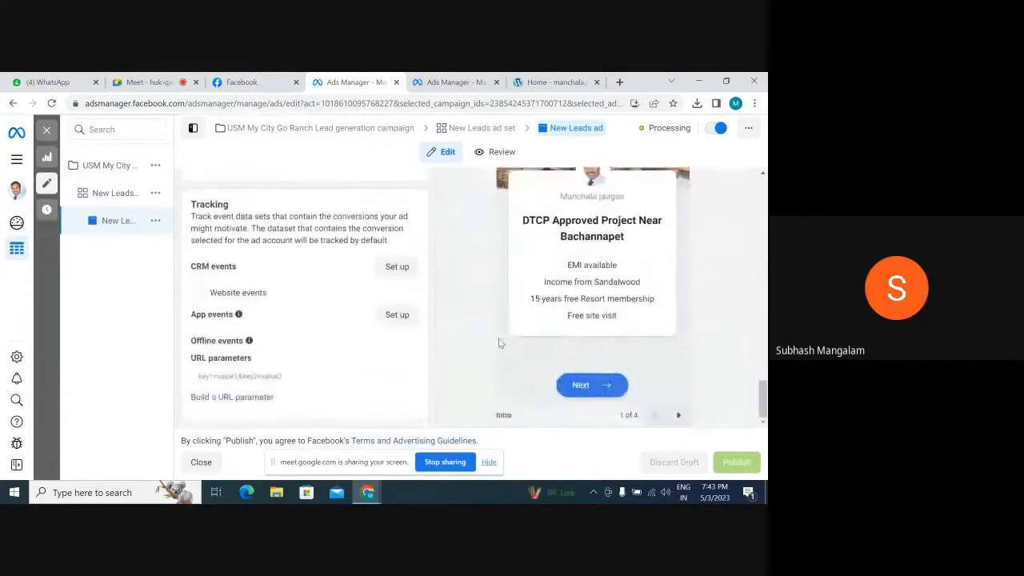
{"action": "scroll", "coordinate": [499, 342], "scroll_direction": "up", "scroll_amount": 12}
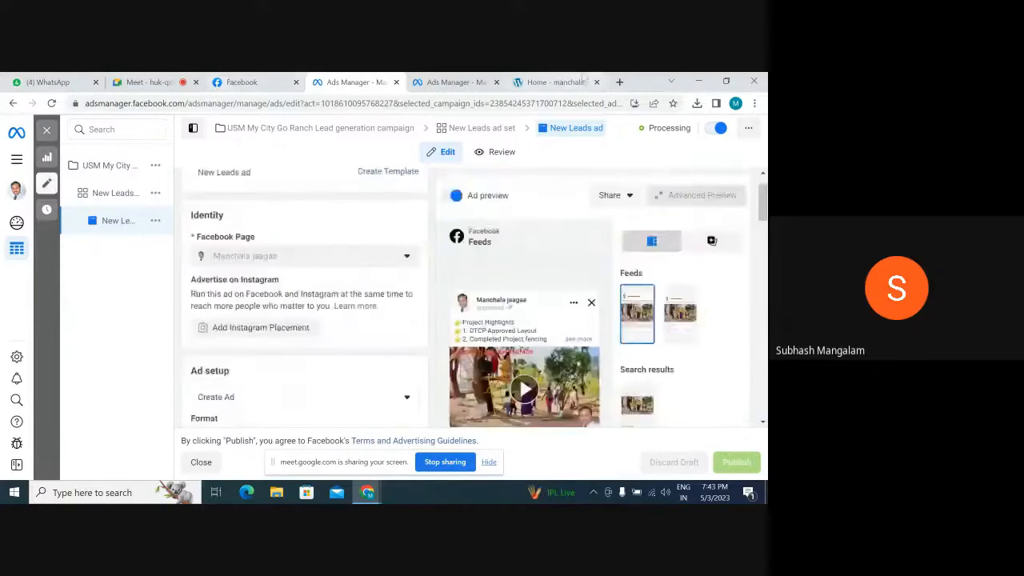
Open facebook.com/adsmanager in a new browser tab to show the campaigns list
{"action": "left_click", "coordinate": [619, 81]}
{"action": "left_click", "coordinate": [224, 102]}
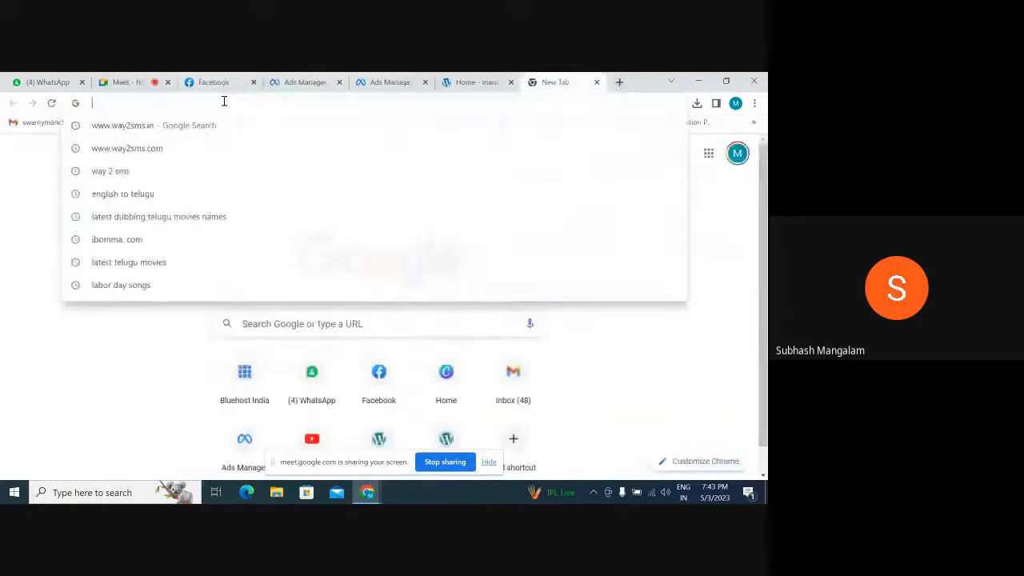
{"action": "type", "text": "f"}
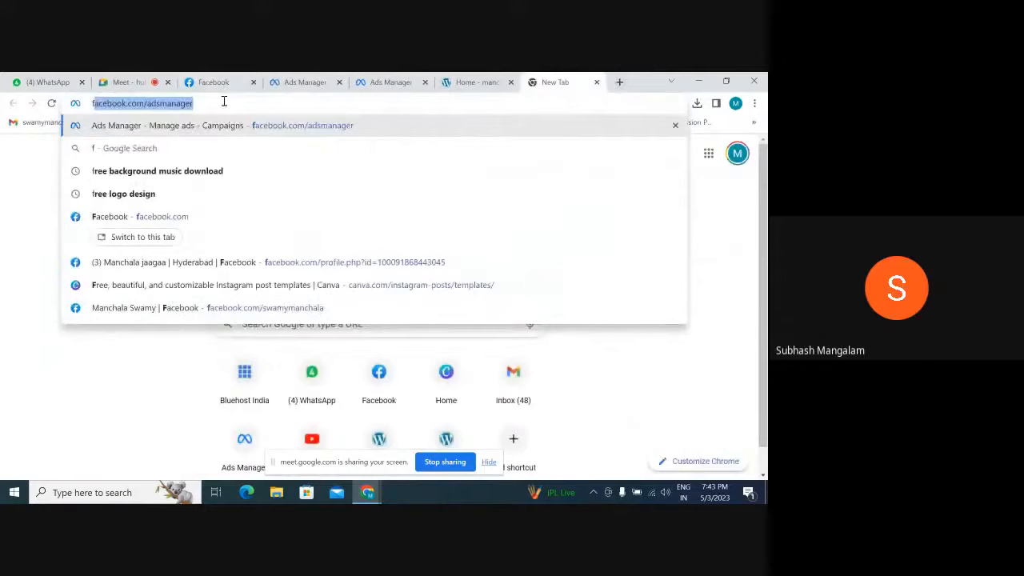
{"action": "left_click", "coordinate": [224, 102]}
{"action": "key", "text": "Return"}
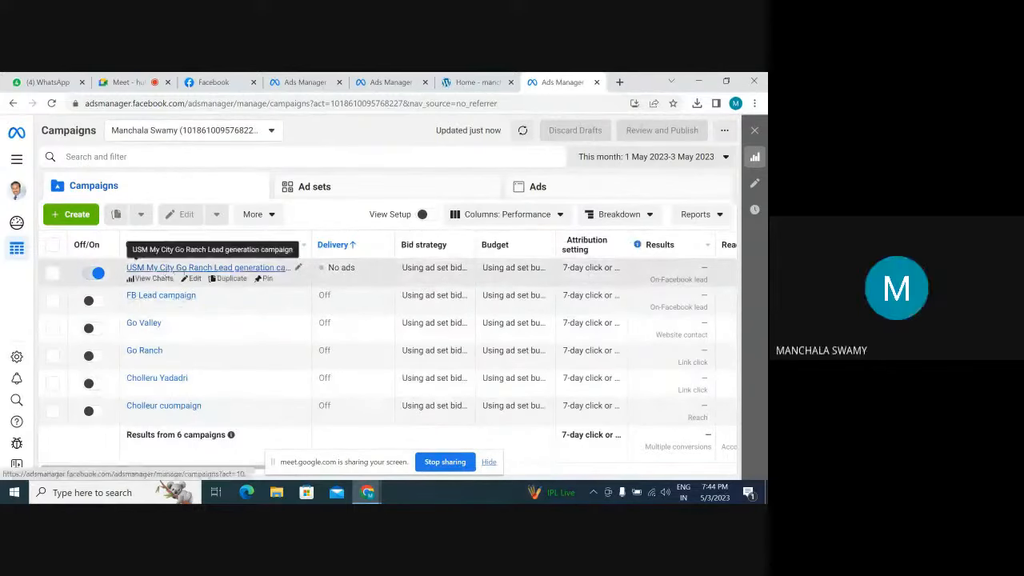
Open the ads of the New Leads ad set in the USM My City Go Ranch campaign and examine their performance columns
{"action": "left_click", "coordinate": [199, 271]}
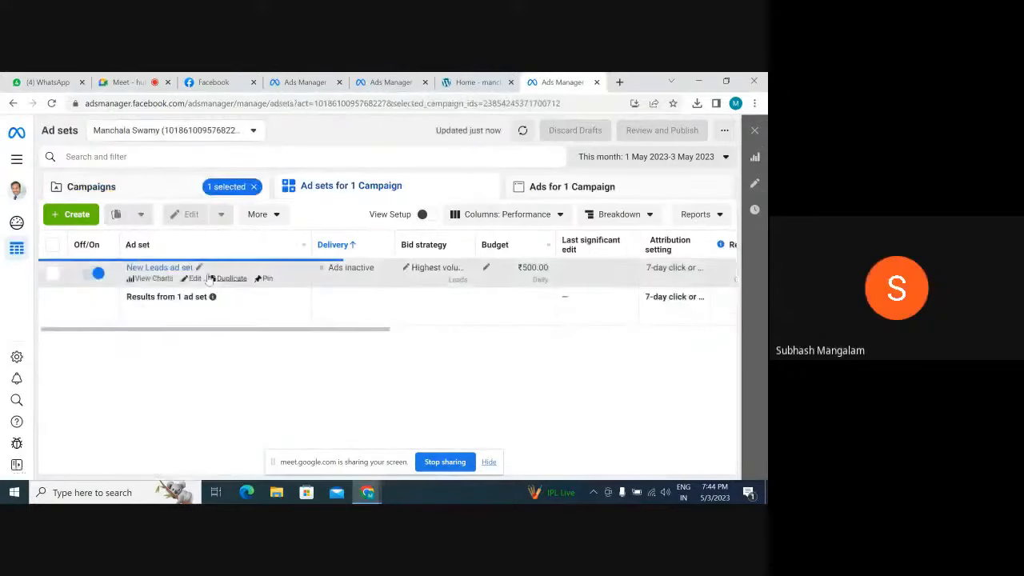
{"action": "left_click", "coordinate": [154, 271]}
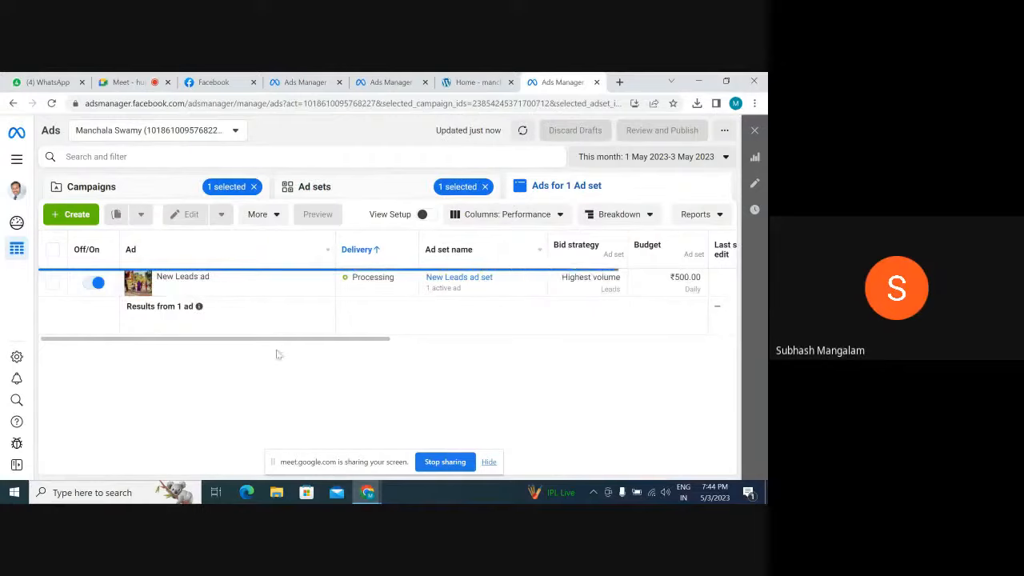
{"action": "left_click_drag", "start_coordinate": [311, 342], "coordinate": [471, 348]}
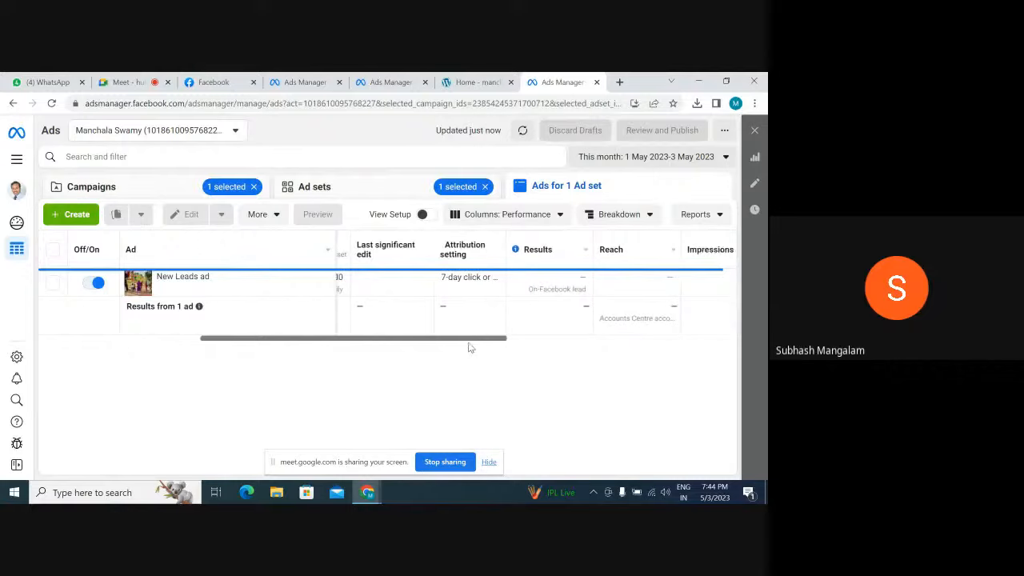
{"action": "left_click_drag", "start_coordinate": [469, 344], "coordinate": [473, 342]}
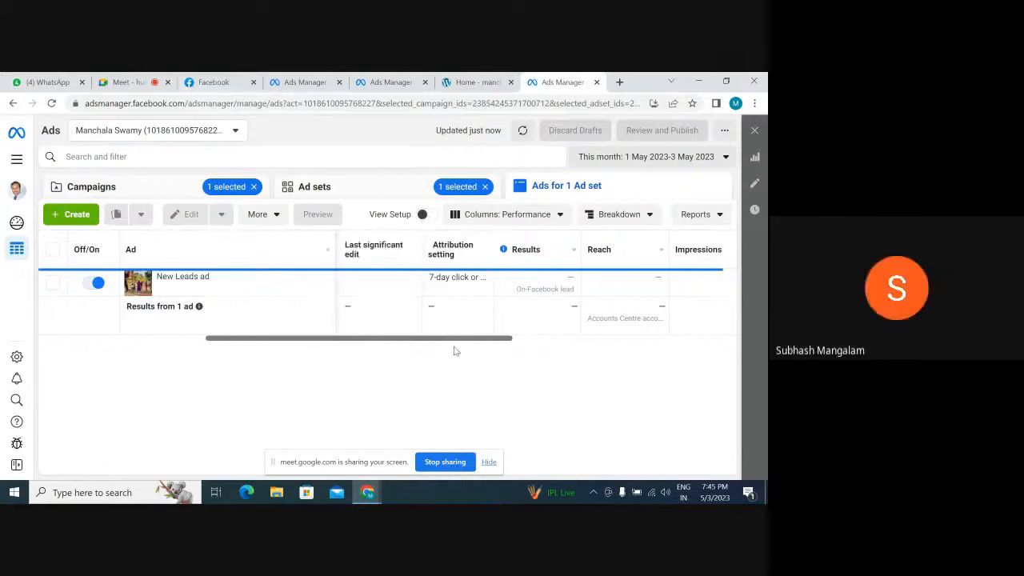
Switch to the Google Meet call and stop presenting the screen
{"action": "left_click", "coordinate": [143, 82]}
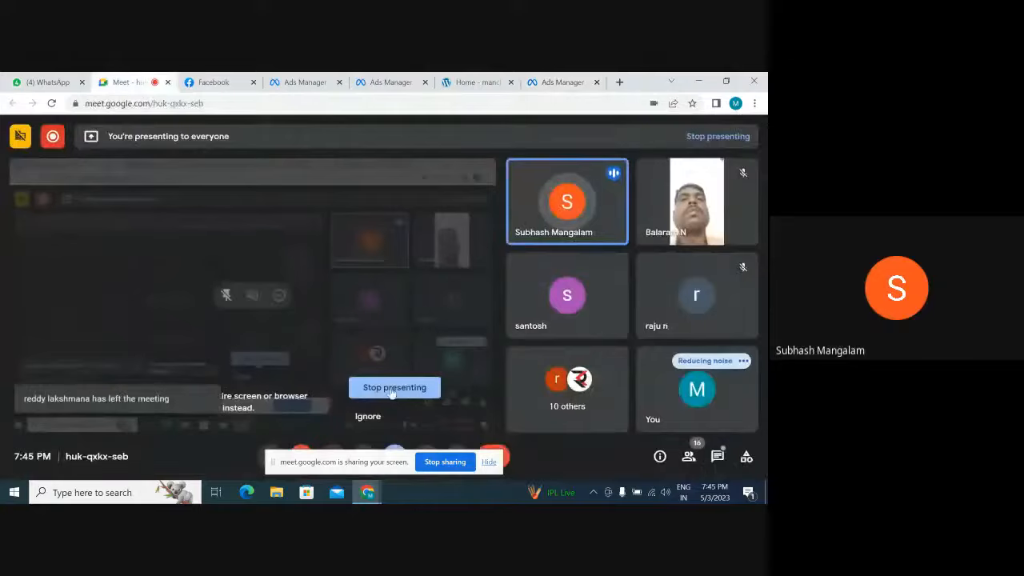
{"action": "left_click", "coordinate": [391, 388]}
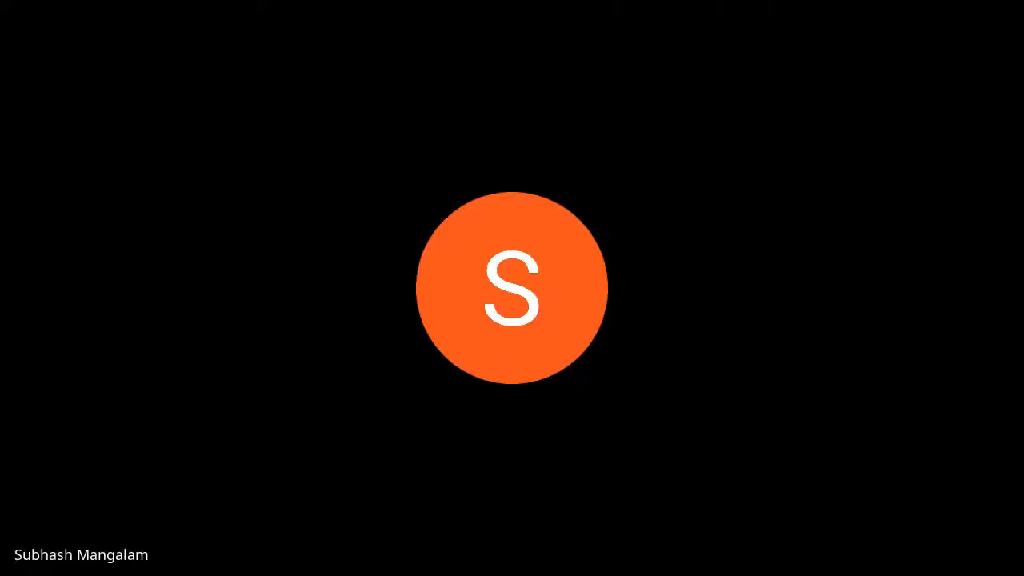